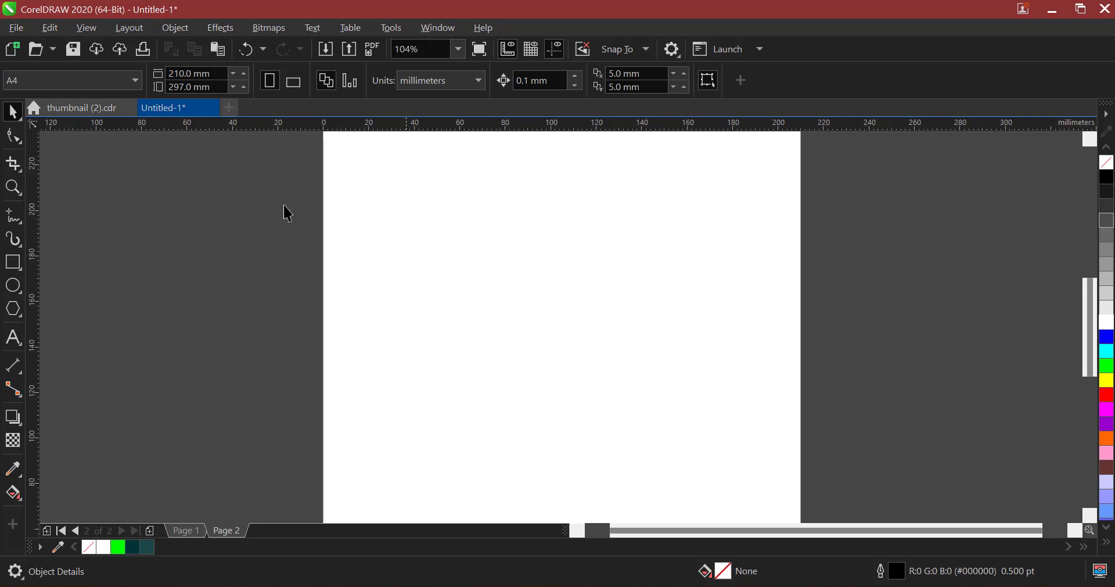
Step: Set the page size to Business Card, 3.5 × 2.0 inches, from the property bar's page-size list
{"action": "left_click", "coordinate": [108, 80]}
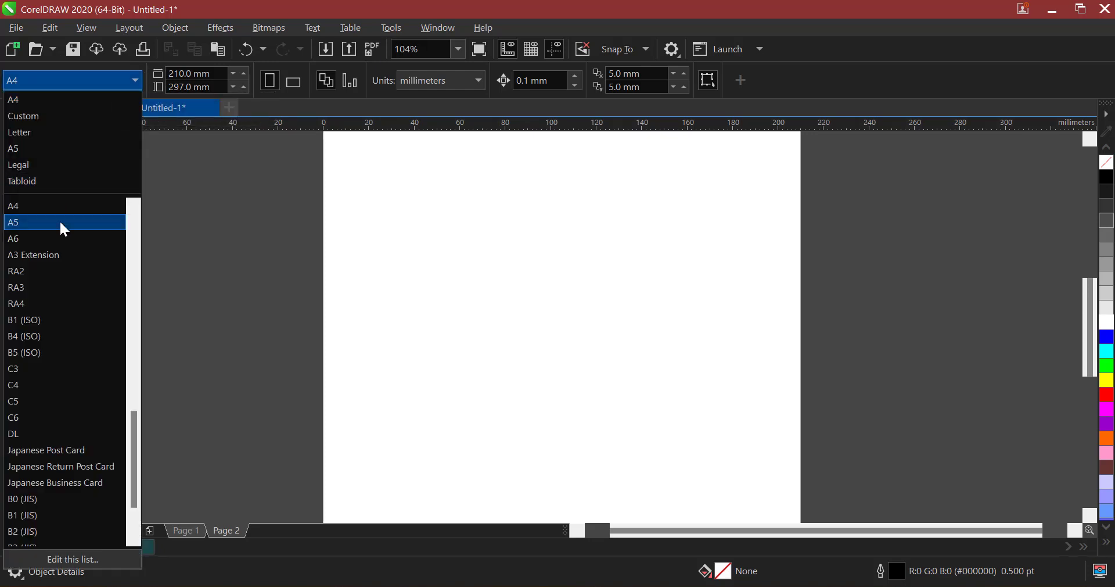
{"action": "scroll", "coordinate": [60, 221], "scroll_direction": "down", "scroll_amount": 2}
{"action": "scroll", "coordinate": [59, 221], "scroll_direction": "up", "scroll_amount": 7}
{"action": "scroll", "coordinate": [60, 223], "scroll_direction": "up", "scroll_amount": 9}
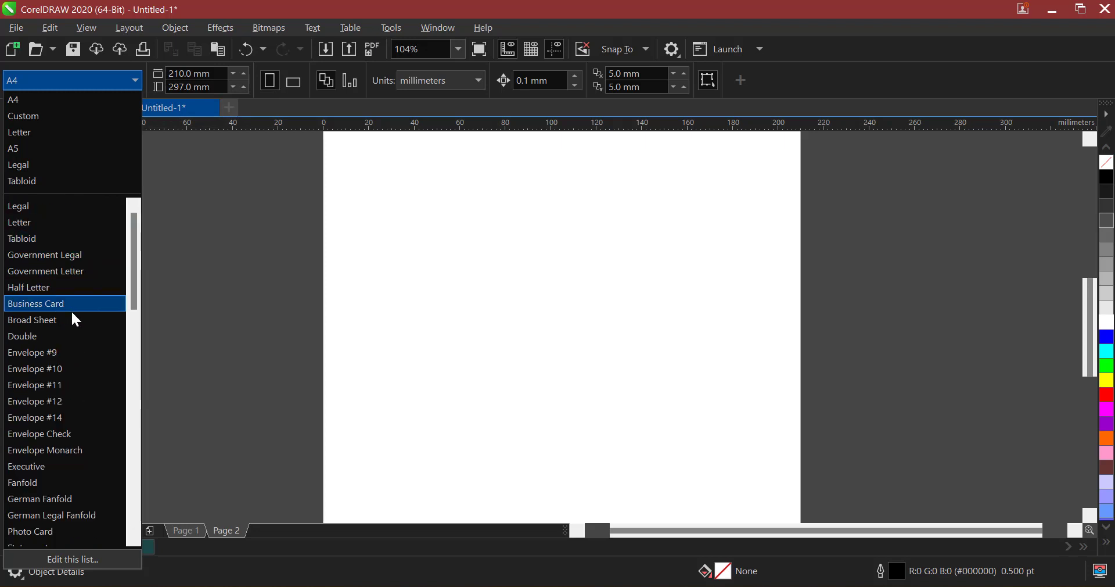
{"action": "left_click", "coordinate": [53, 303]}
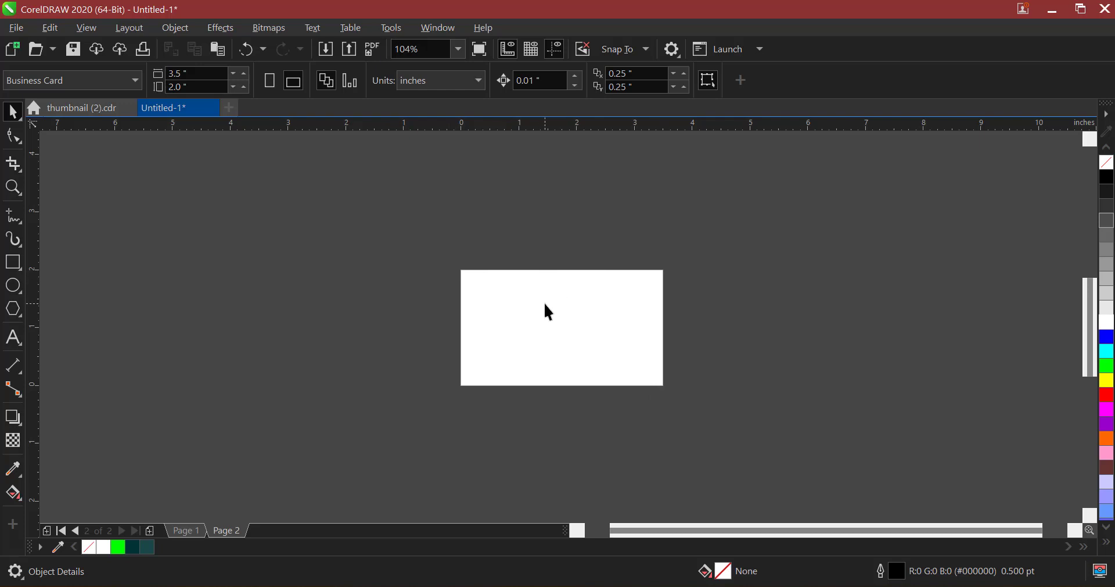
Step: Create a rectangle exactly matching the business card page with the Rectangle tool
{"action": "left_click", "coordinate": [13, 263]}
{"action": "left_click", "coordinate": [13, 265]}
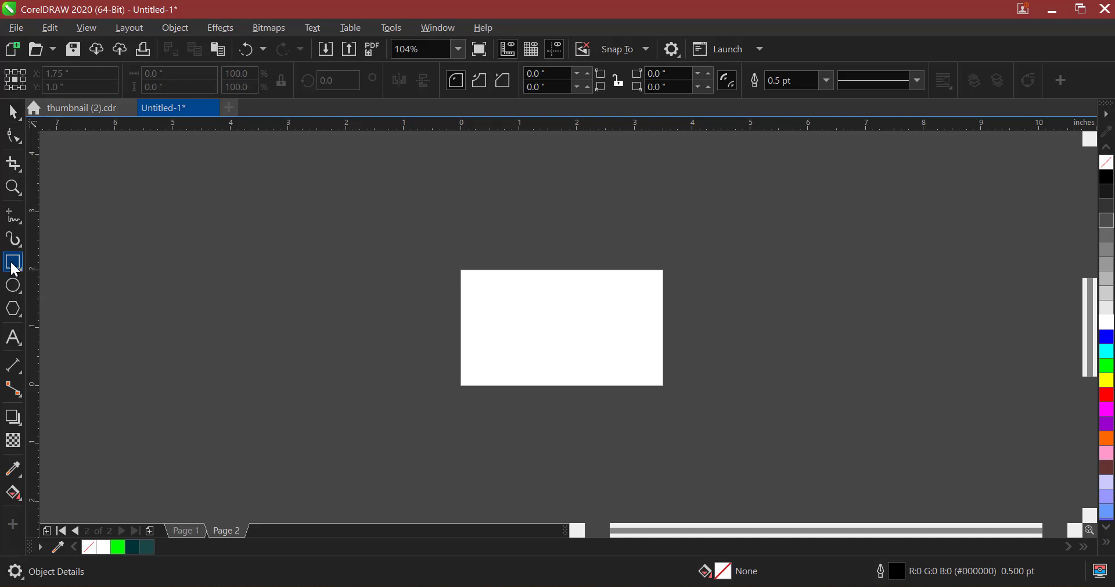
{"action": "double_click", "coordinate": [15, 265]}
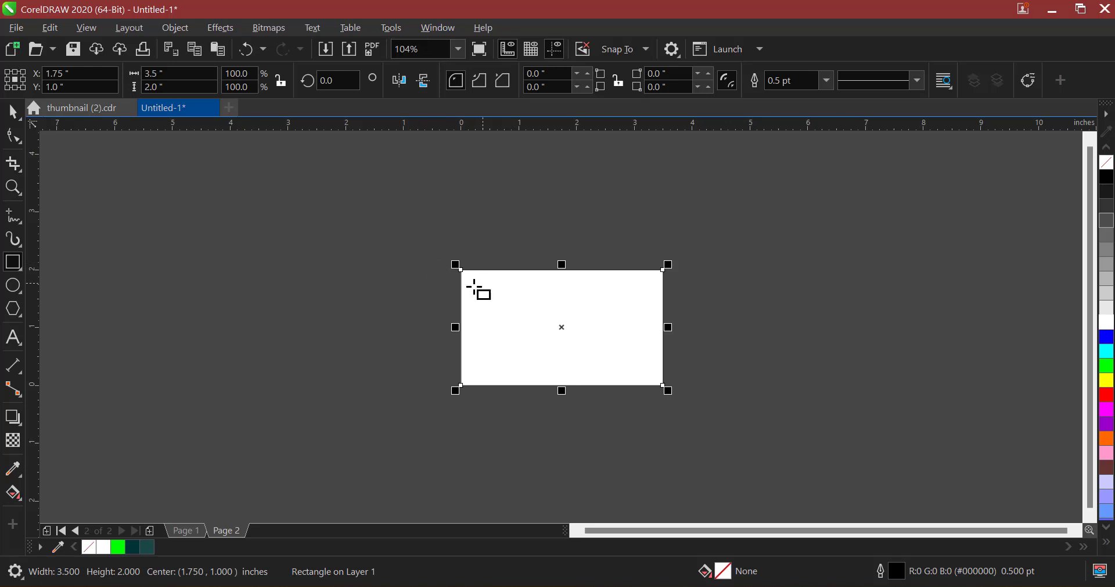
Step: Fill the page-sized rectangle with Dark Green (#003333) from the document palette
{"action": "key", "text": "space"}
{"action": "left_click", "coordinate": [366, 330]}
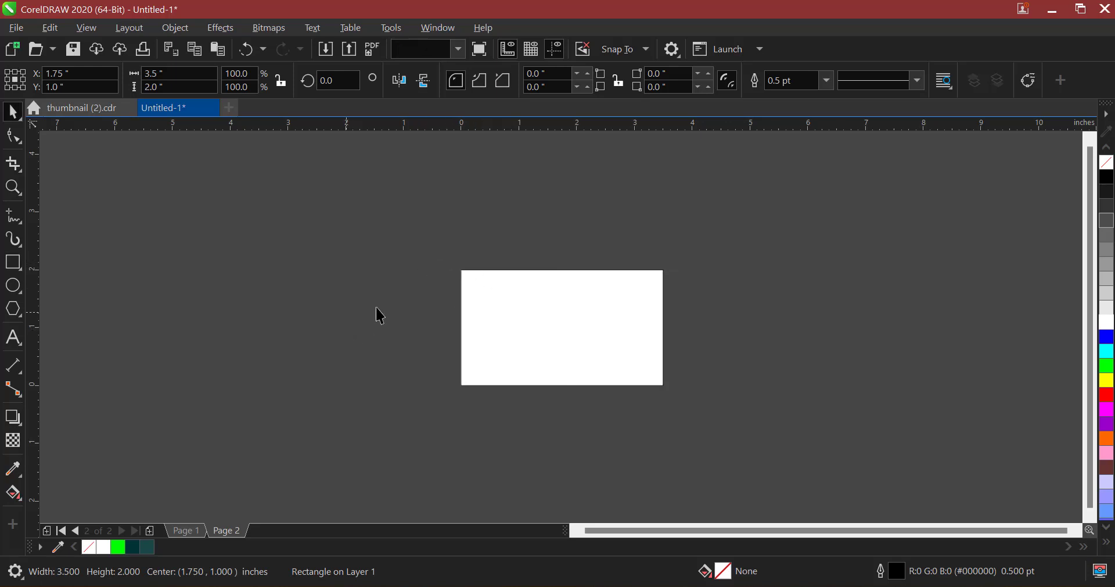
{"action": "key", "text": "F4"}
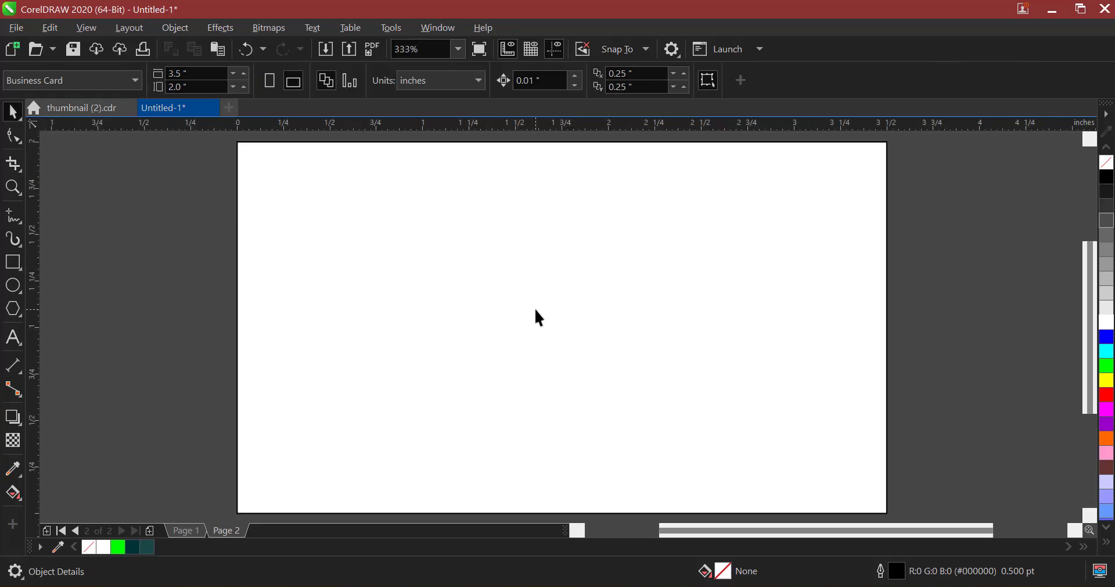
{"action": "left_click", "coordinate": [535, 312]}
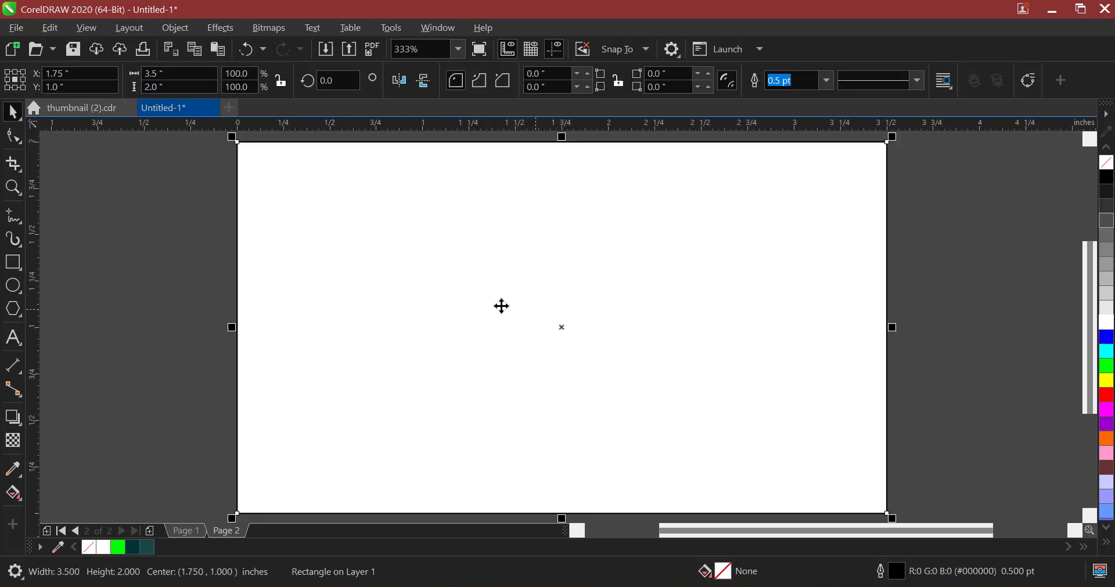
{"action": "left_click", "coordinate": [133, 547]}
{"action": "left_click", "coordinate": [137, 257]}
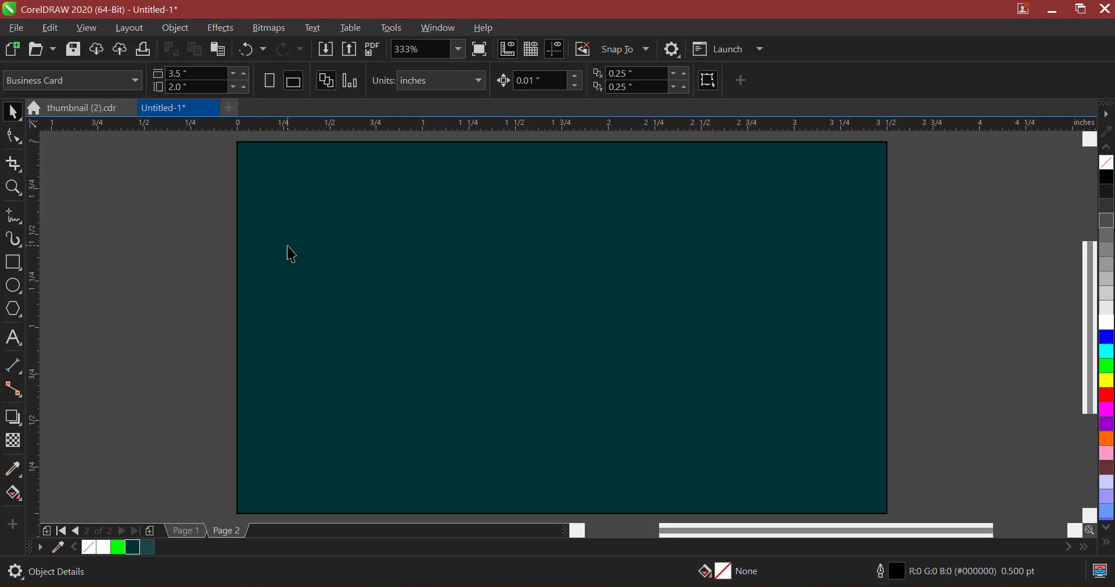
{"action": "left_click", "coordinate": [311, 268]}
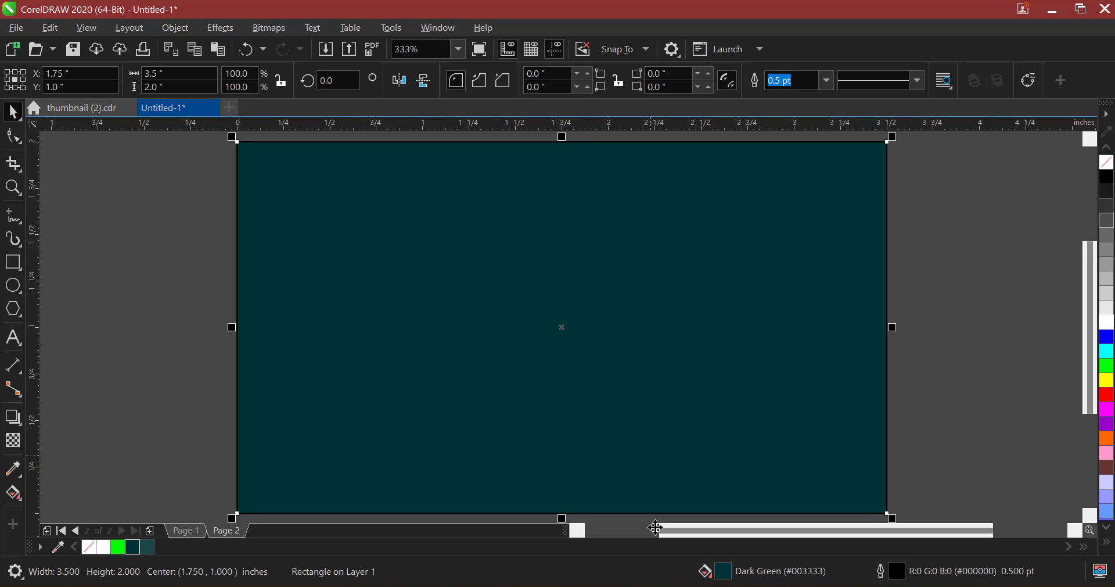
Step: Give the rectangle a linear fountain fill shading from dark green to a lighter teal
{"action": "double_click", "coordinate": [723, 572]}
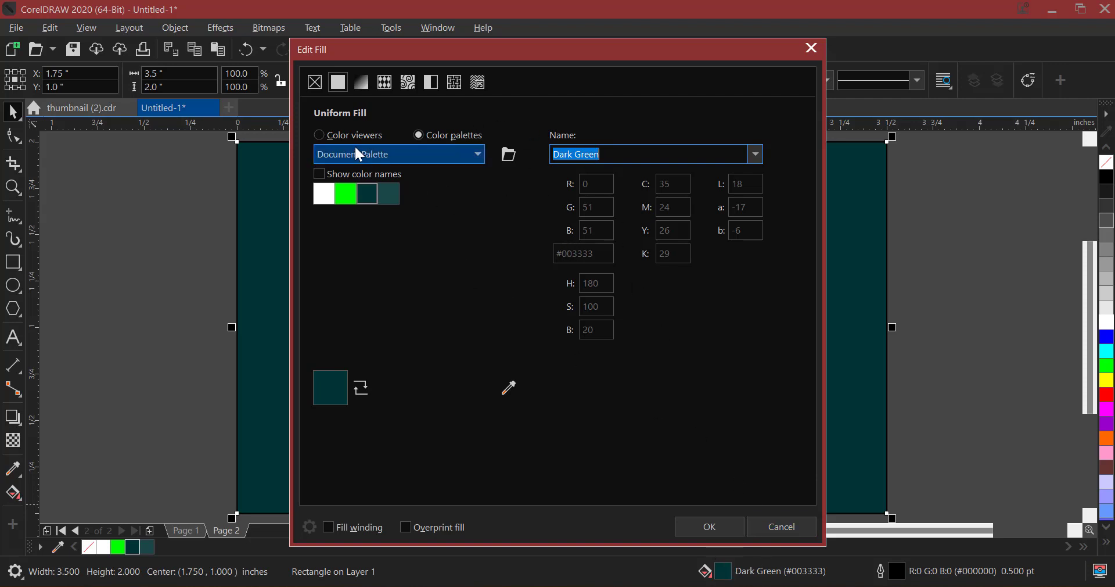
{"action": "left_click", "coordinate": [319, 134]}
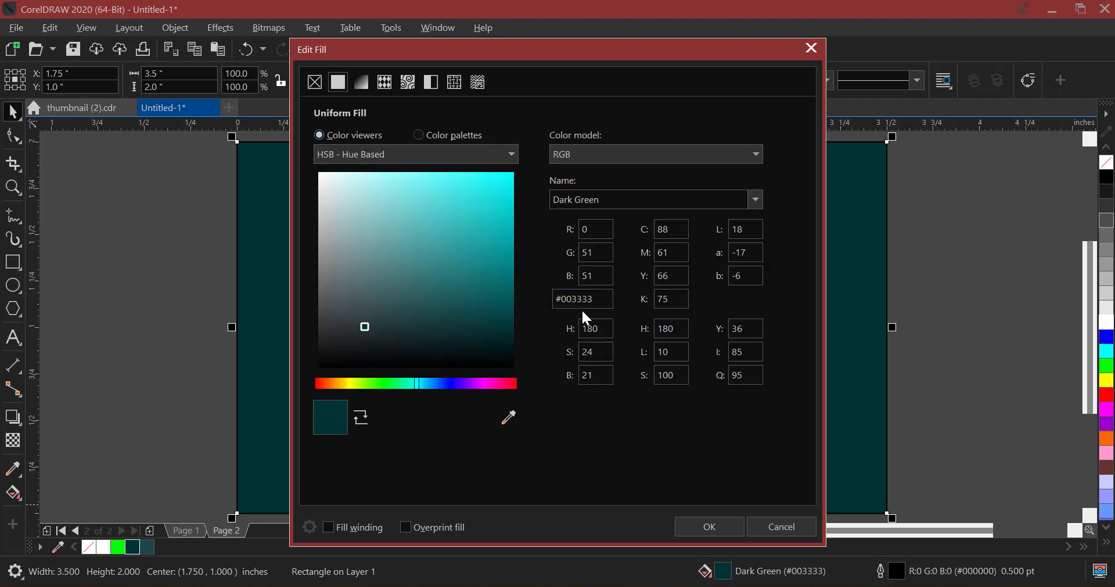
{"action": "left_click", "coordinate": [561, 299]}
{"action": "left_click", "coordinate": [361, 85]}
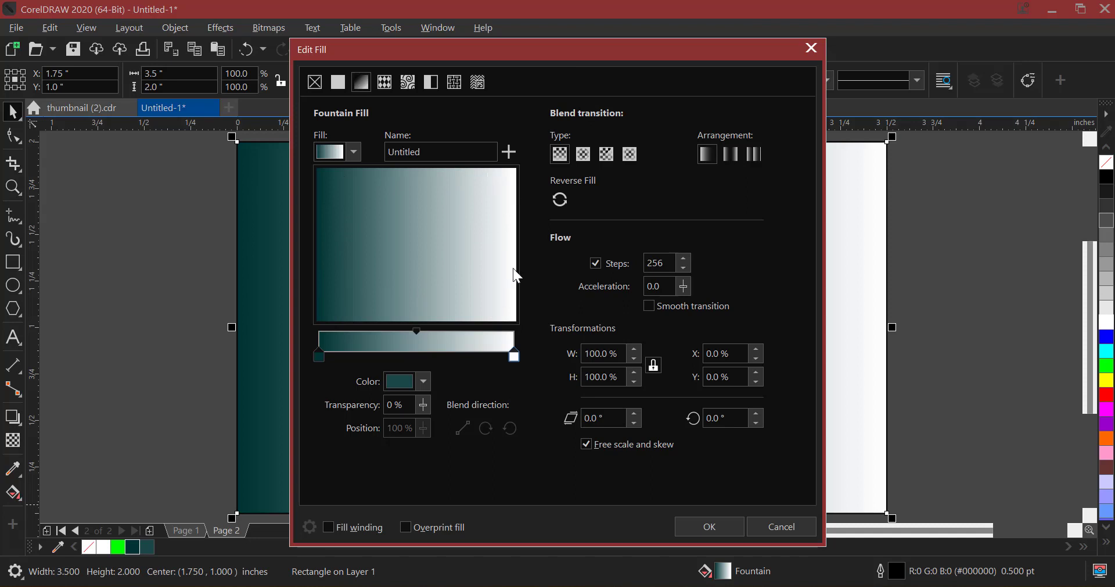
{"action": "left_click", "coordinate": [425, 383]}
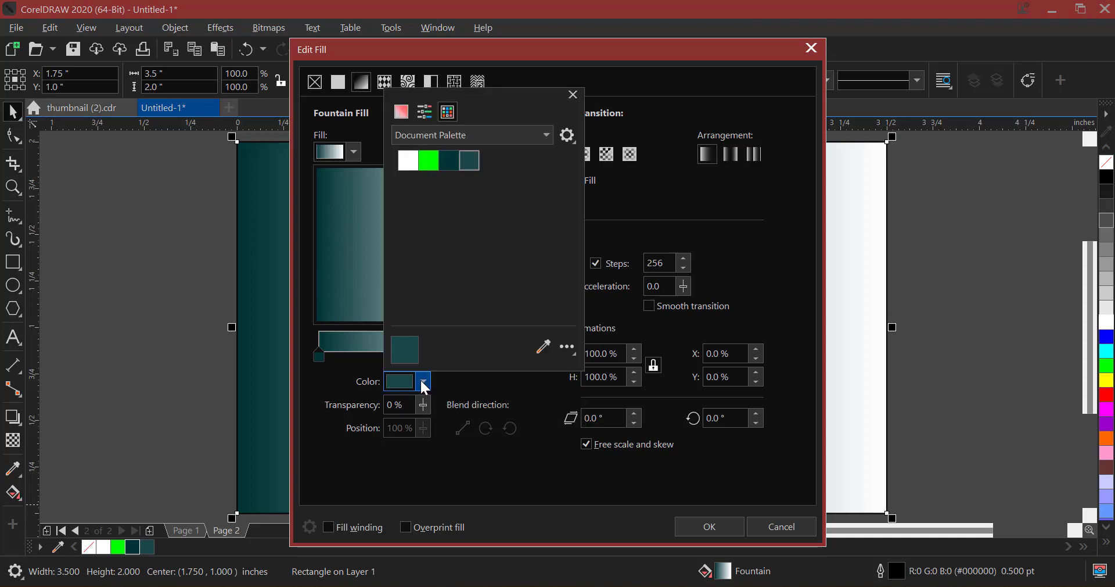
{"action": "left_click", "coordinate": [544, 347]}
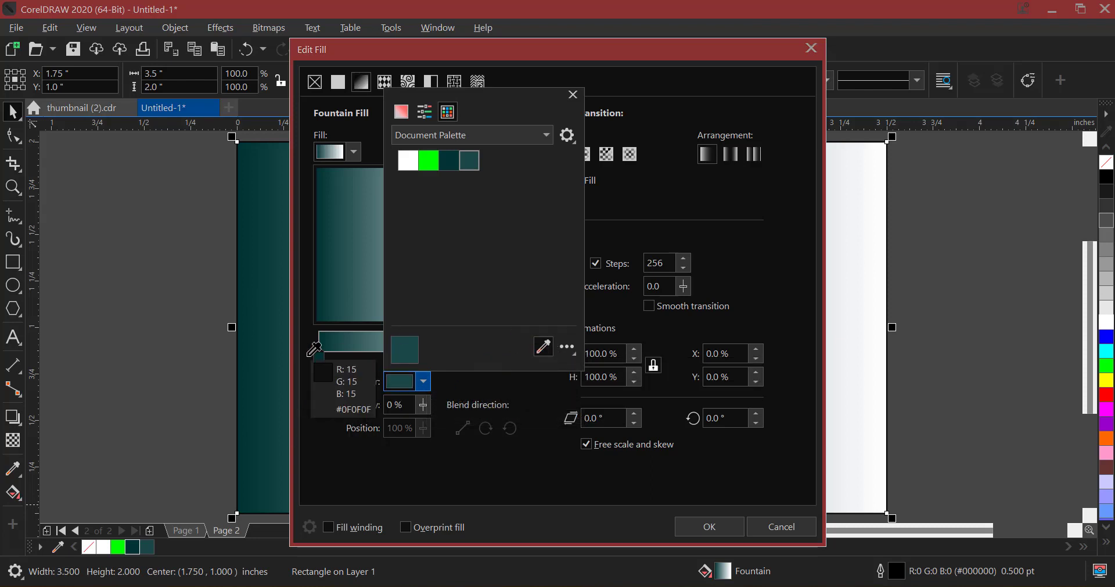
{"action": "left_click", "coordinate": [148, 549]}
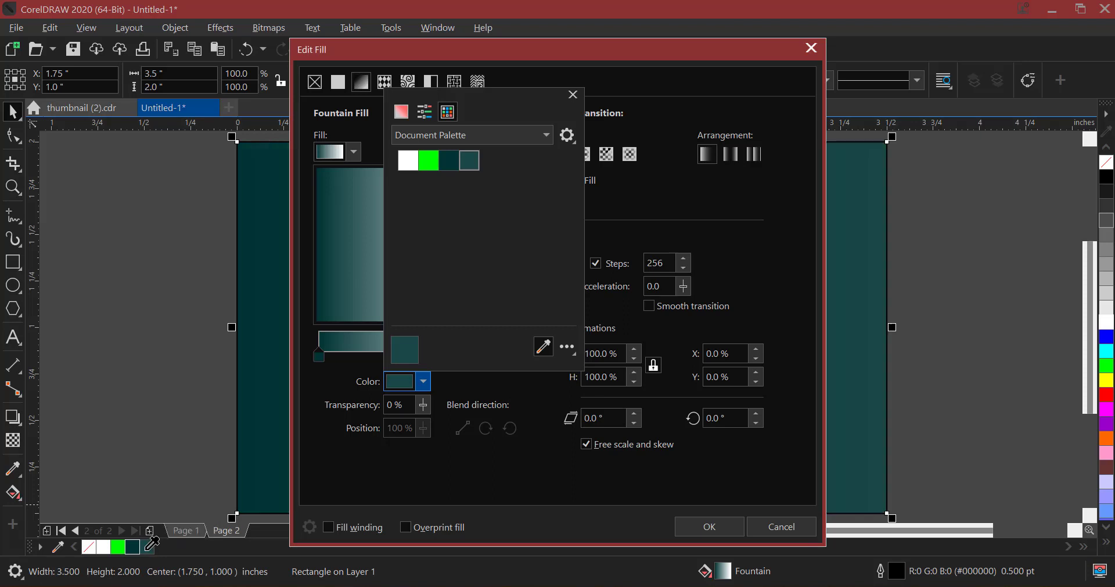
{"action": "left_click", "coordinate": [559, 480]}
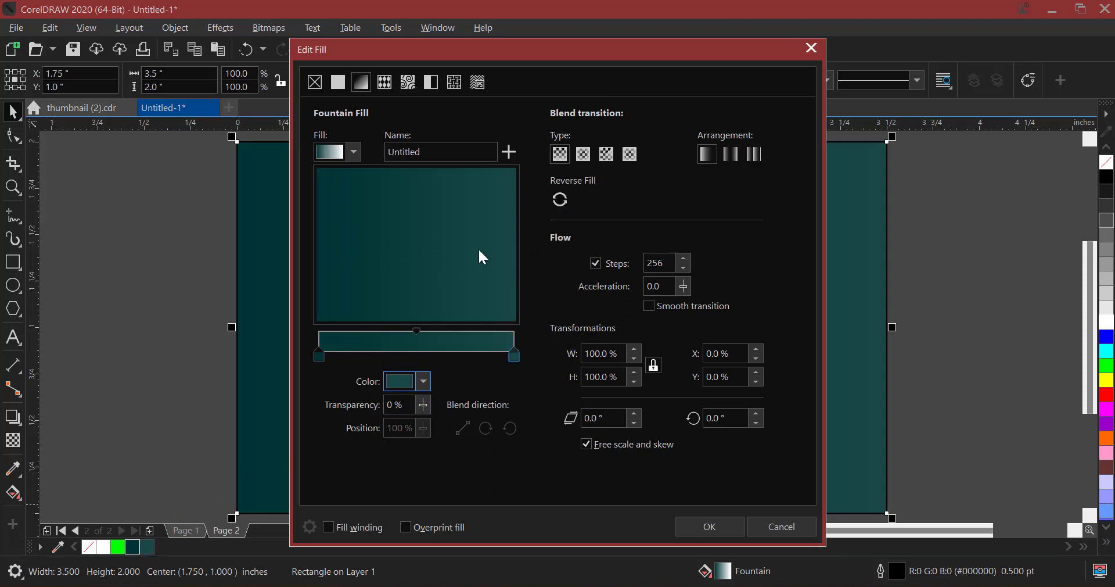
{"action": "left_click", "coordinate": [686, 525]}
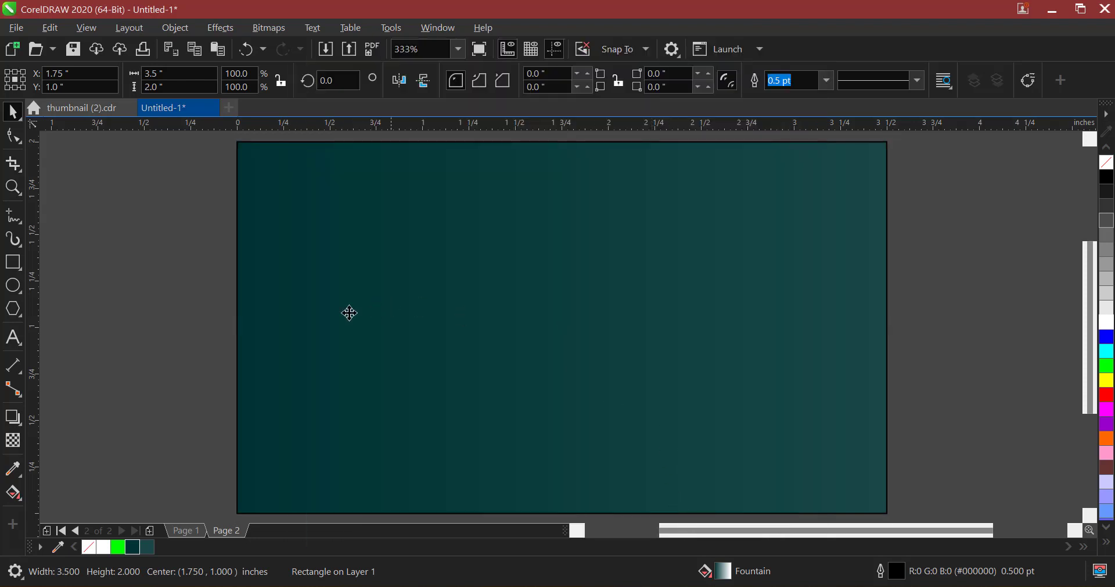
Step: Add the text line 'LEARN DIGITAL SKILLS' in black Arial on the upper part of the card
{"action": "left_click", "coordinate": [195, 295]}
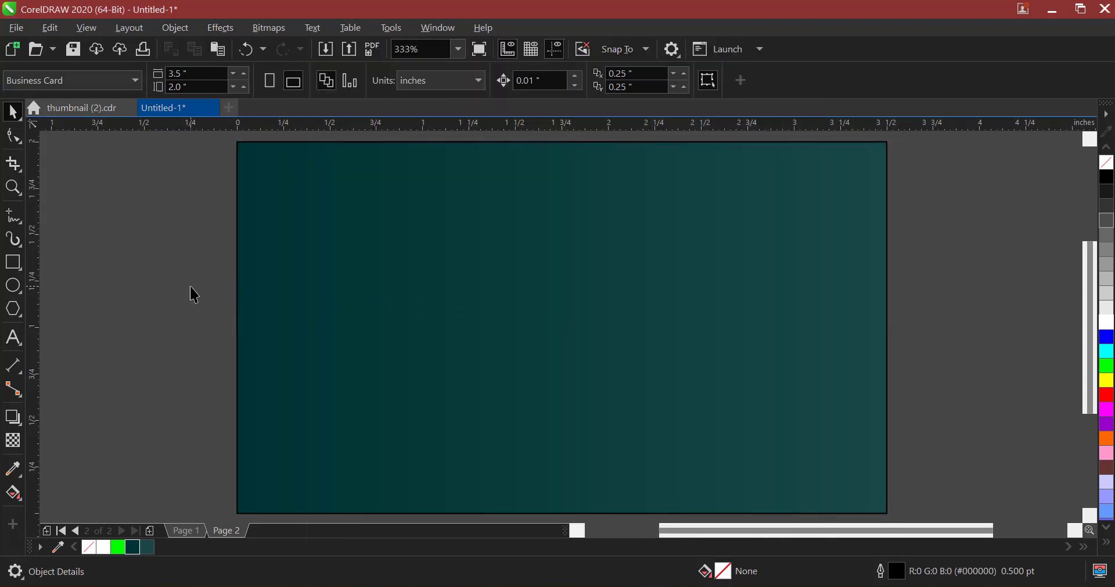
{"action": "left_click", "coordinate": [13, 338]}
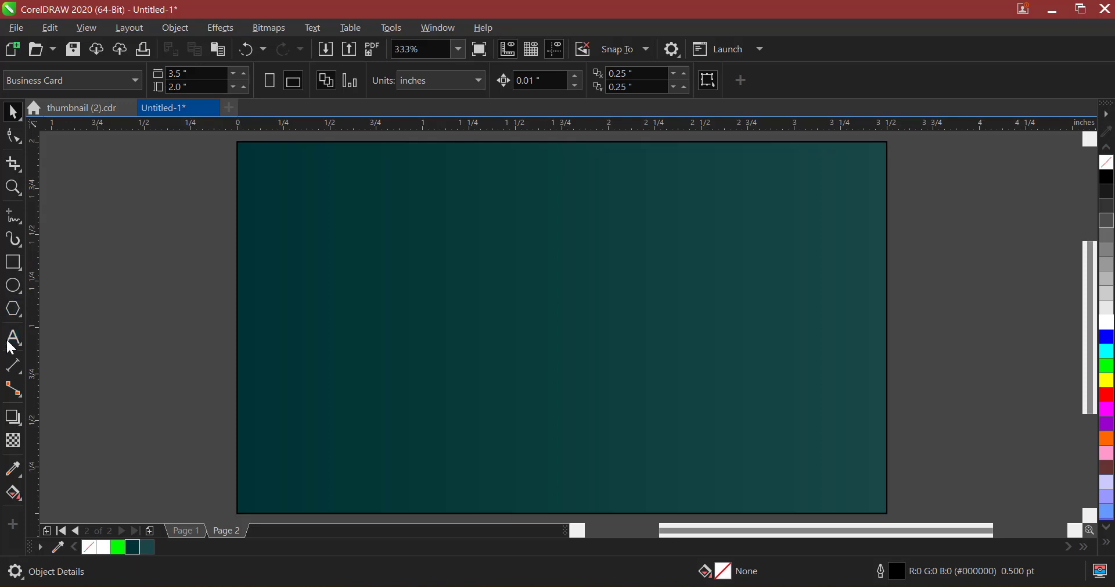
{"action": "left_click", "coordinate": [389, 296]}
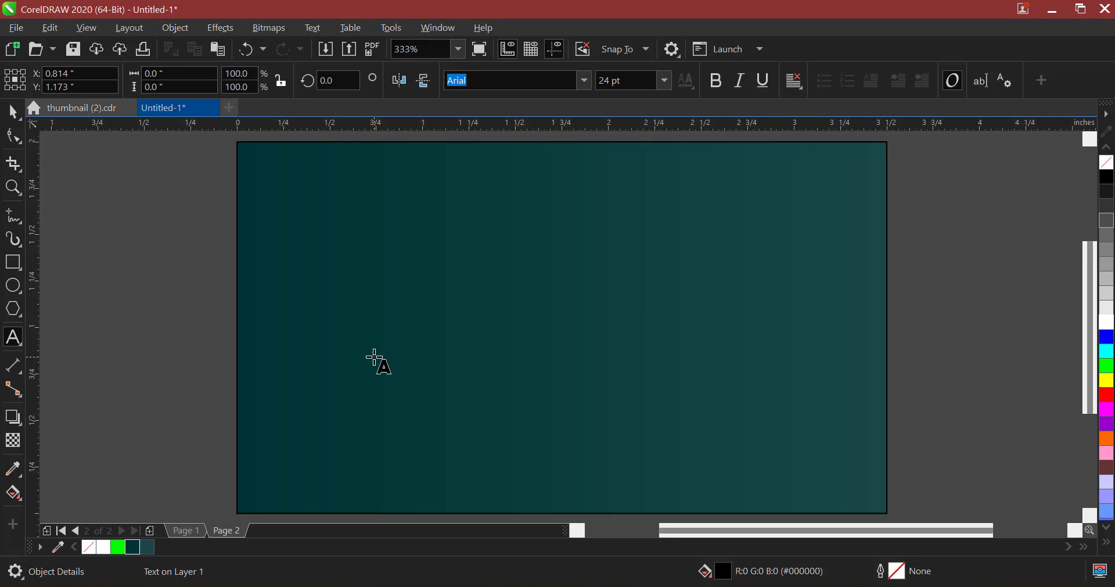
{"action": "type", "text": "L"}
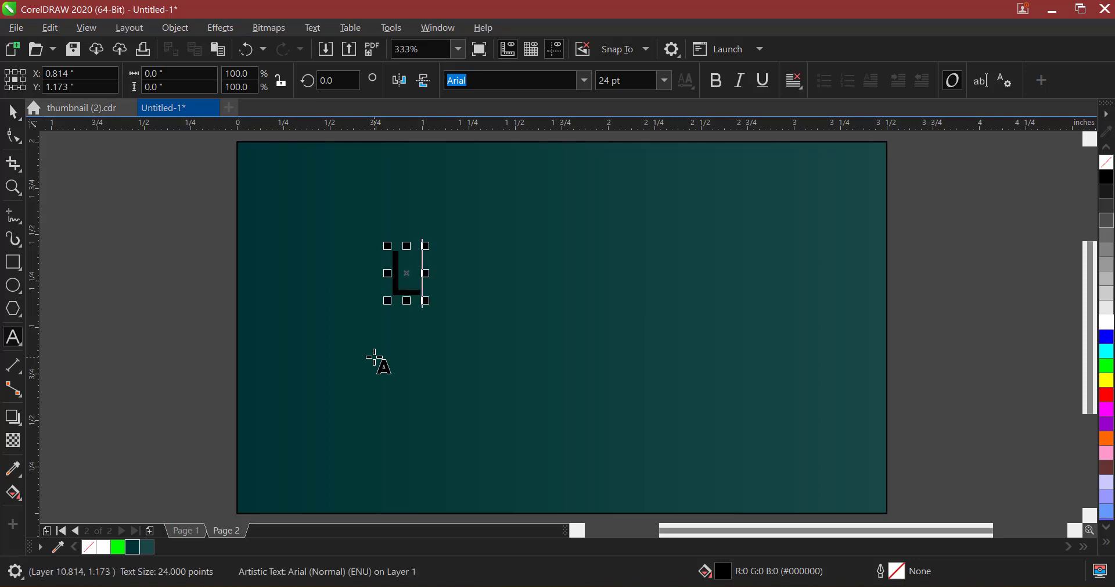
{"action": "type", "text": "EAR"}
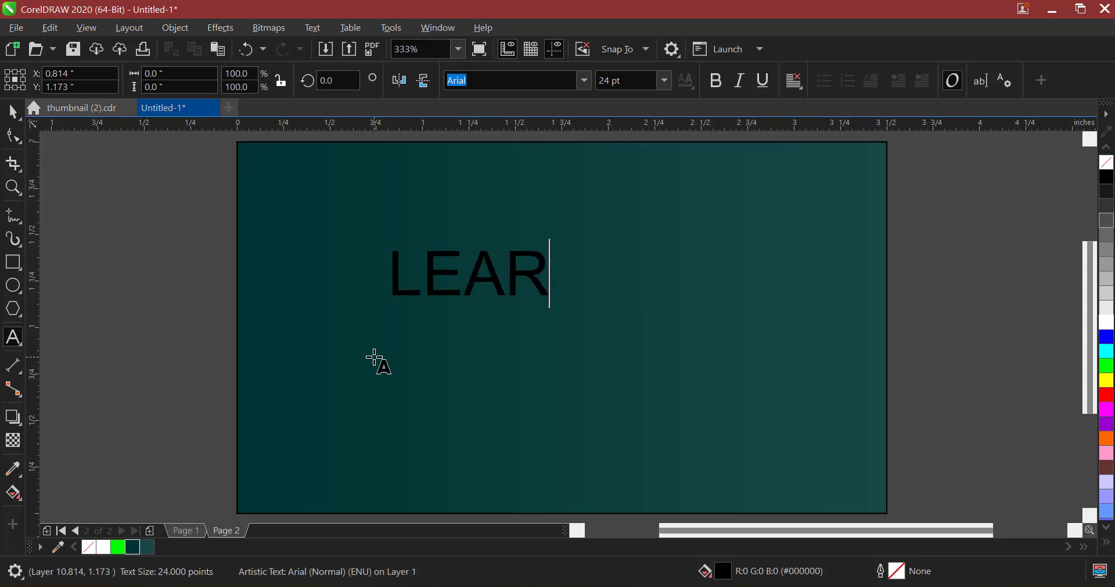
{"action": "type", "text": "N D"}
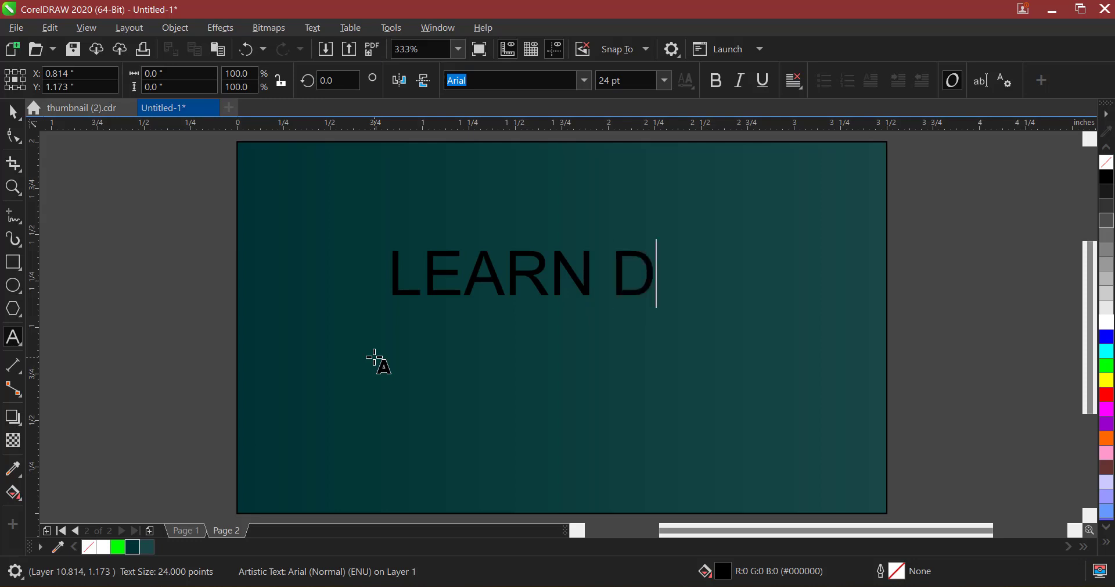
{"action": "type", "text": "IGITAL "}
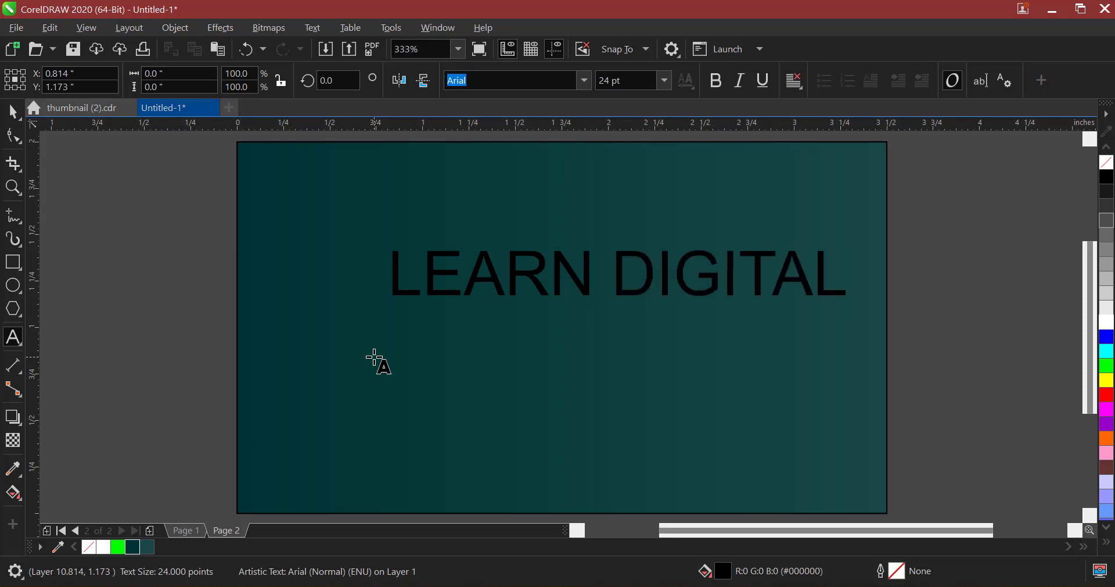
{"action": "type", "text": "A"}
{"action": "key", "text": "BackSpace"}
{"action": "type", "text": "SK"}
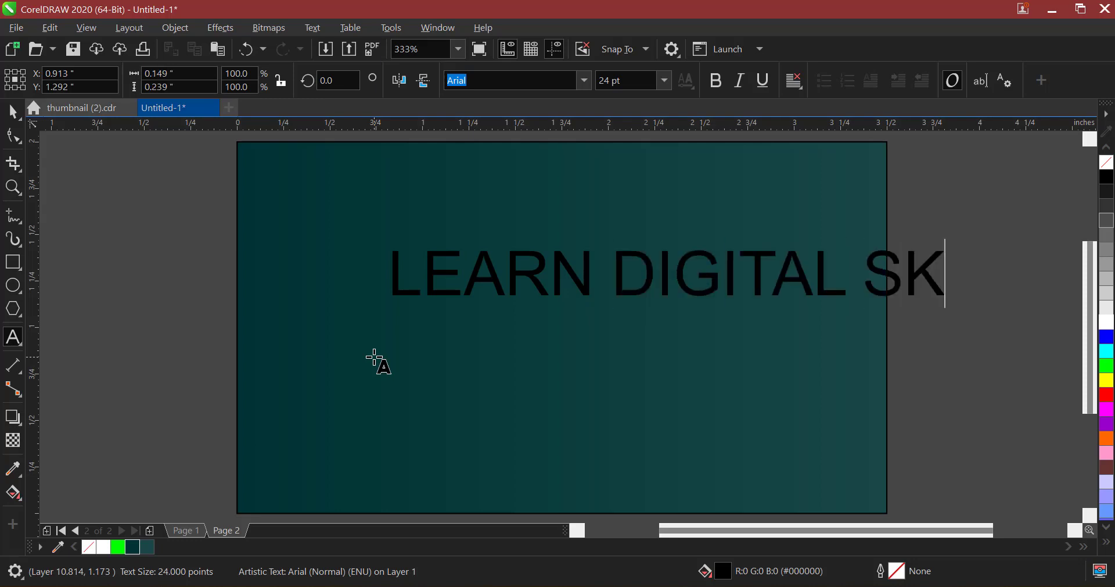
{"action": "type", "text": "ILLS"}
{"action": "key", "text": "ctrl+space"}
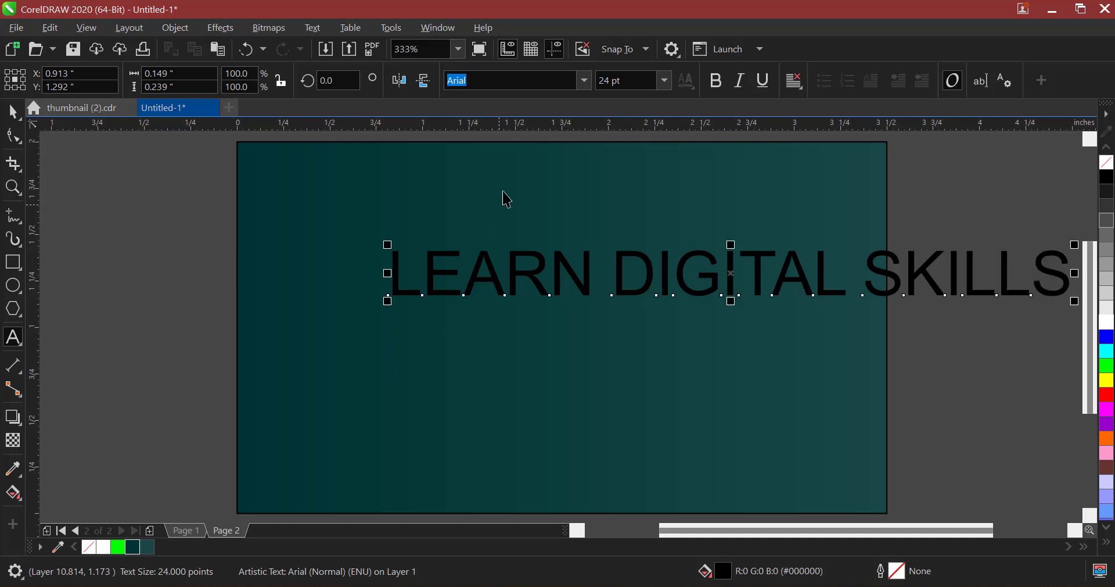
Step: Make the text bold and shrink it to about three quarters size, 17.799 pt, within the card
{"action": "left_click", "coordinate": [720, 89]}
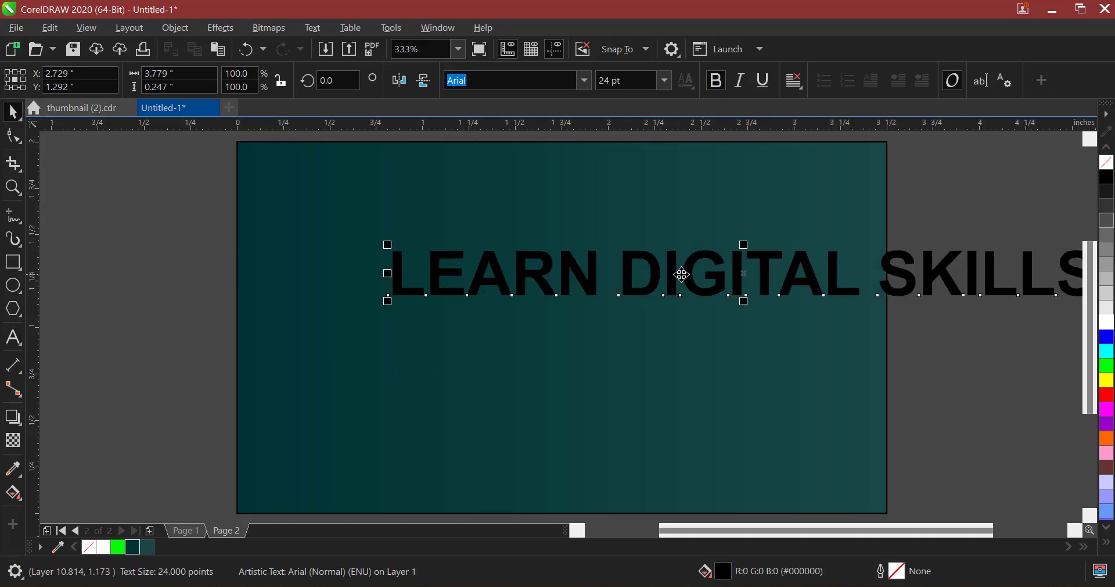
{"action": "left_click_drag", "start_coordinate": [668, 281], "coordinate": [584, 299]}
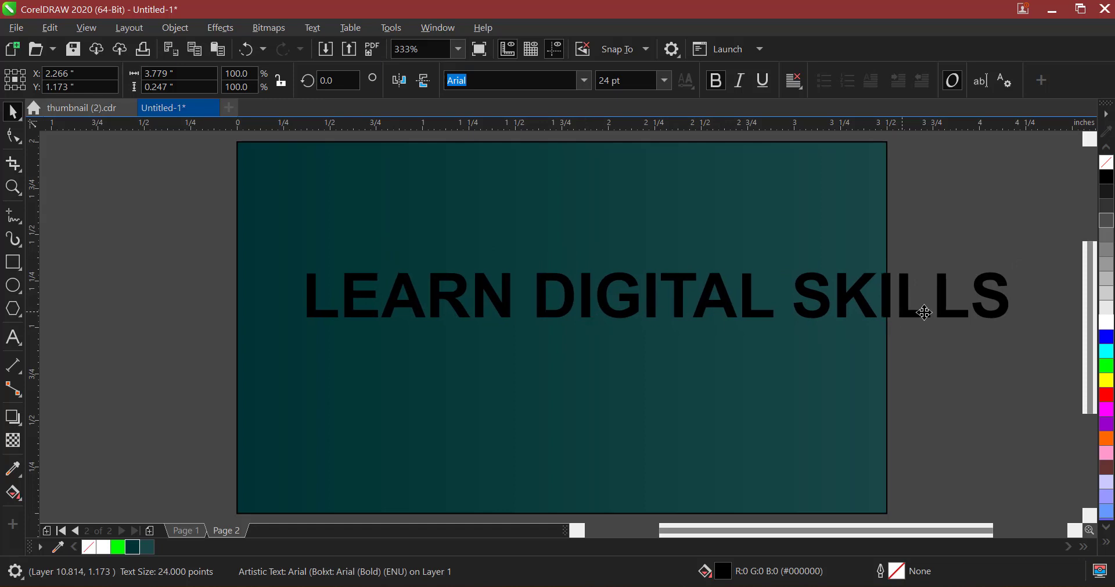
{"action": "left_click_drag", "start_coordinate": [1013, 327], "coordinate": [834, 359]}
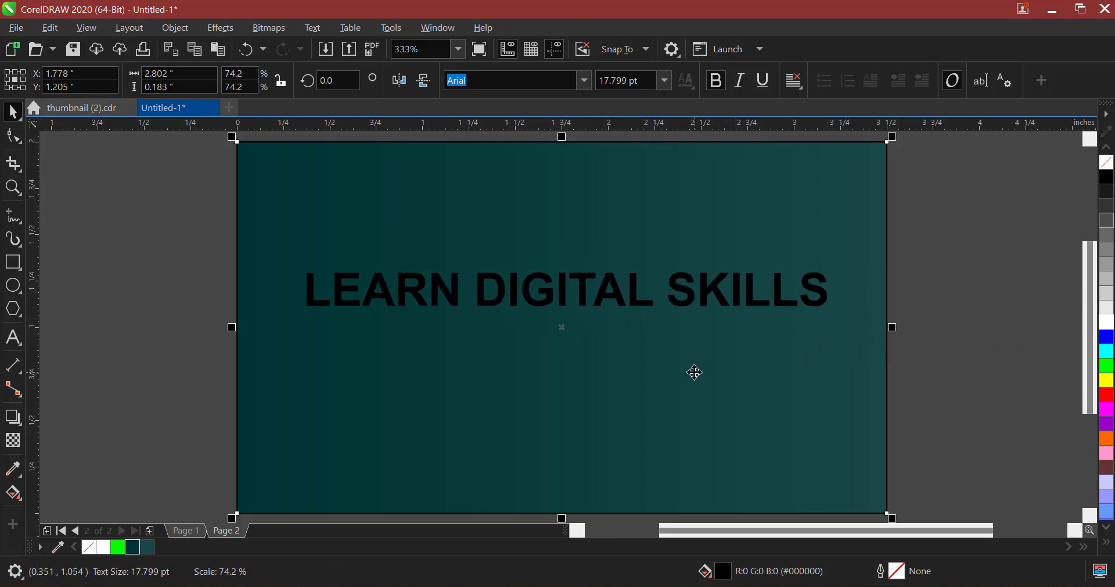
Step: Centre the text horizontally on the background rectangle
{"action": "left_click", "coordinate": [813, 342]}
{"action": "left_click", "coordinate": [821, 294]}
{"action": "left_click", "coordinate": [772, 351], "text": "shift"}
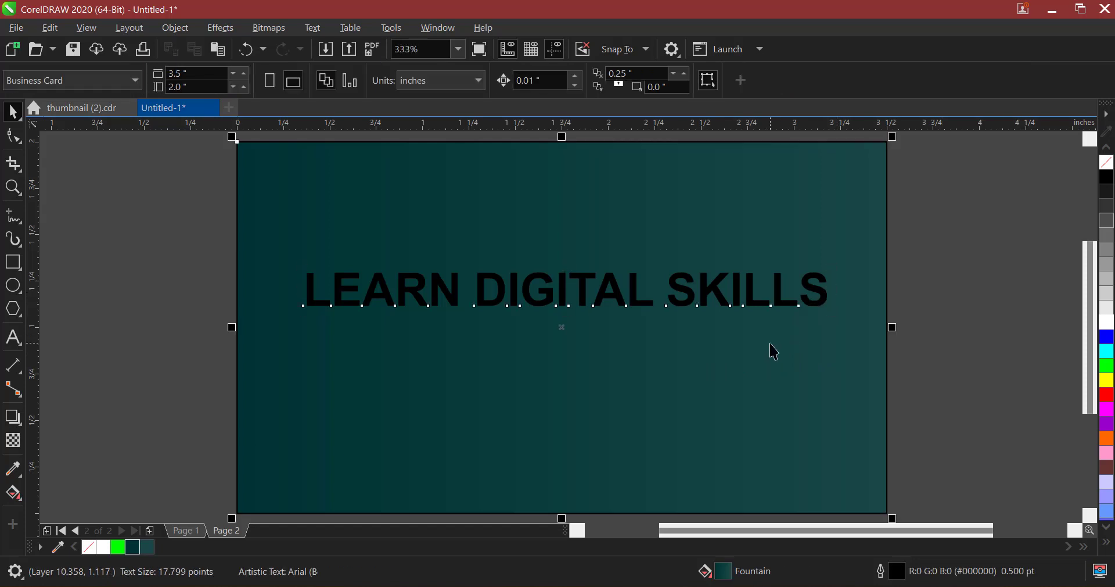
{"action": "left_click", "coordinate": [972, 246]}
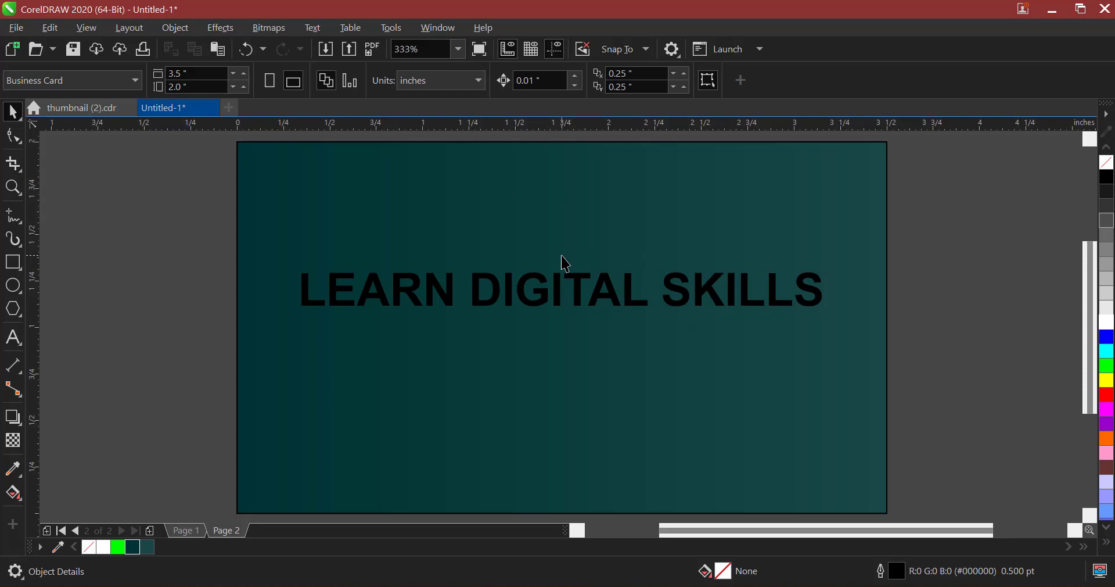
Step: Fill the LEARN DIGITAL SKILLS text white
{"action": "left_click", "coordinate": [543, 305]}
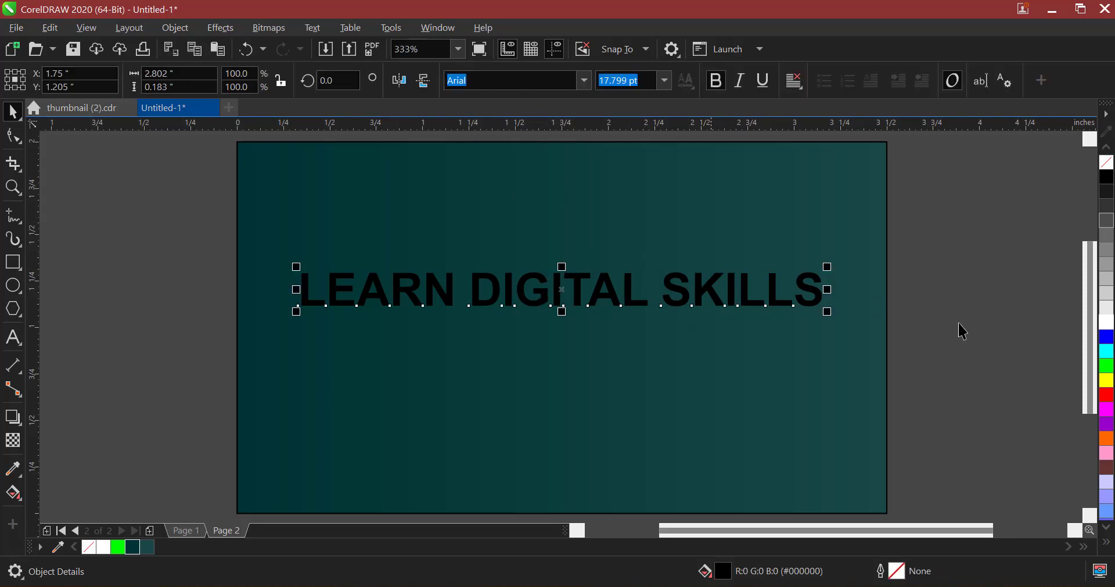
{"action": "left_click", "coordinate": [1109, 324]}
{"action": "left_click", "coordinate": [964, 244]}
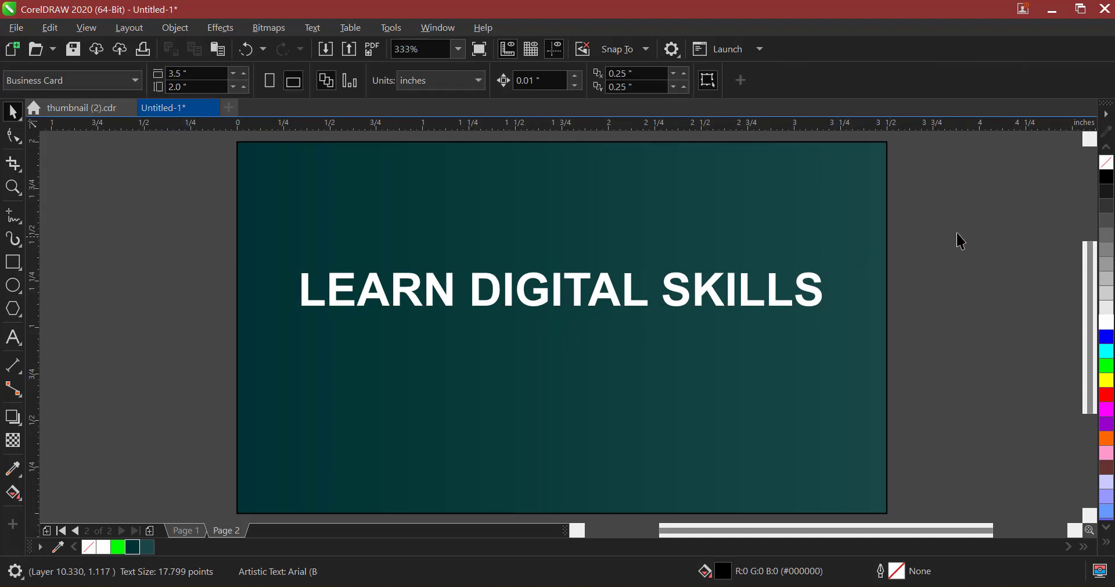
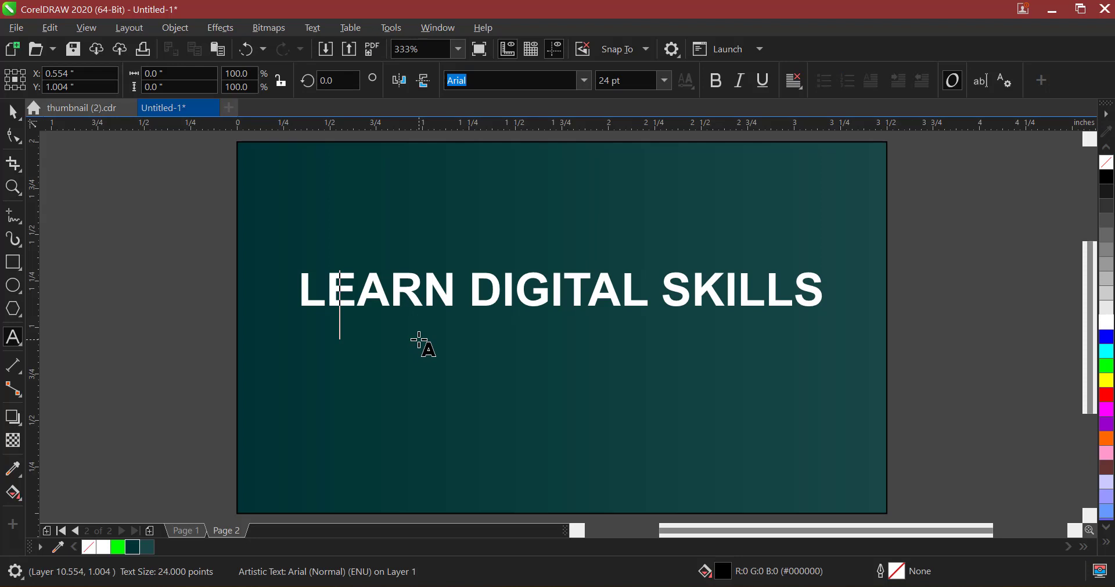
Step: Type the subtitle 'Computer instructor' and move it just below the LEARN DIGITAL SKILLS heading
{"action": "type", "text": "C"}
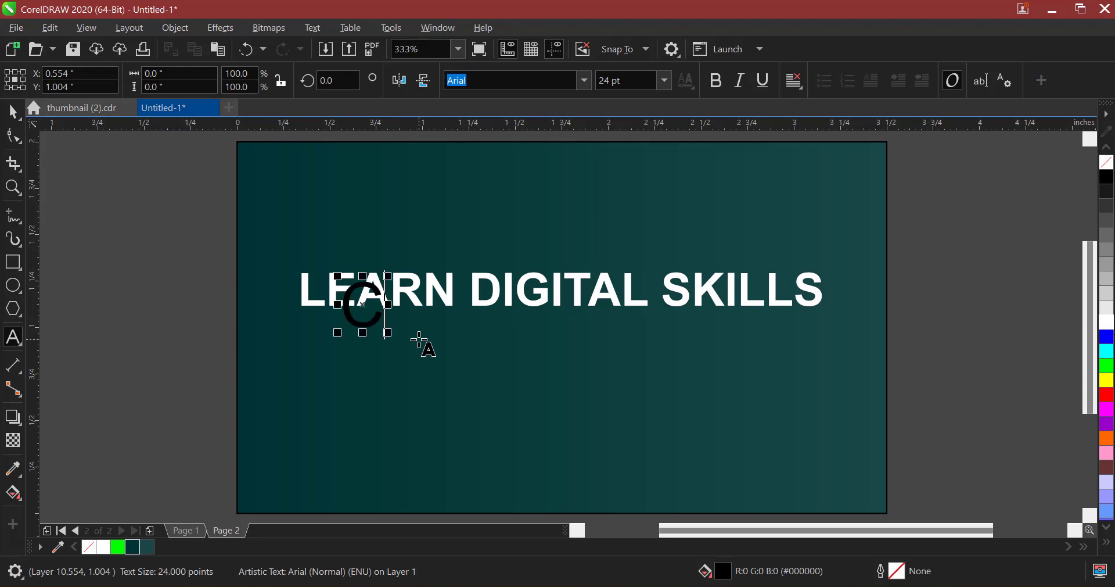
{"action": "type", "text": "ompu"}
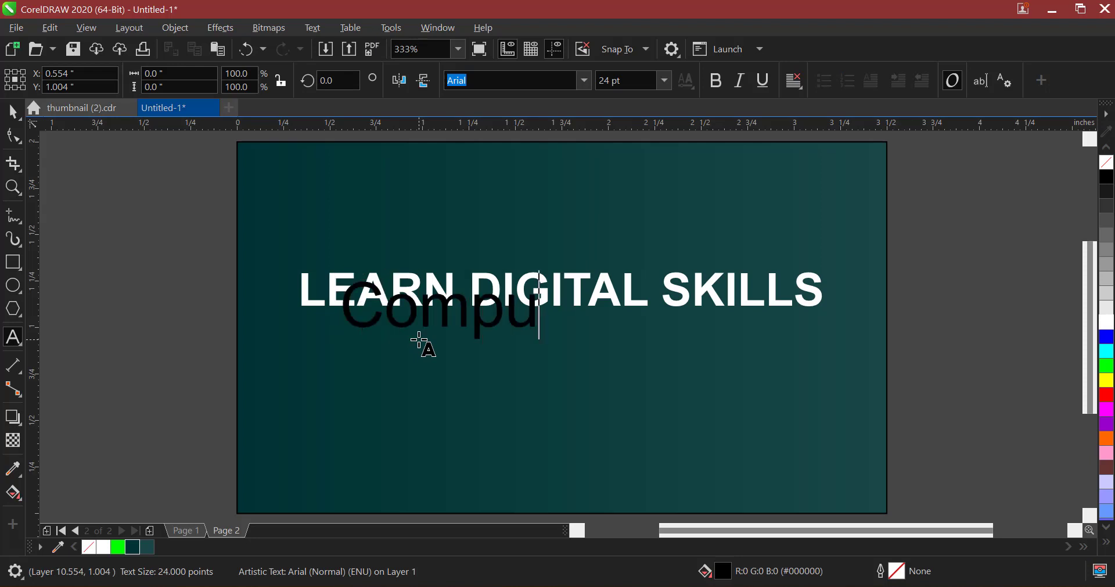
{"action": "type", "text": "ter ins"}
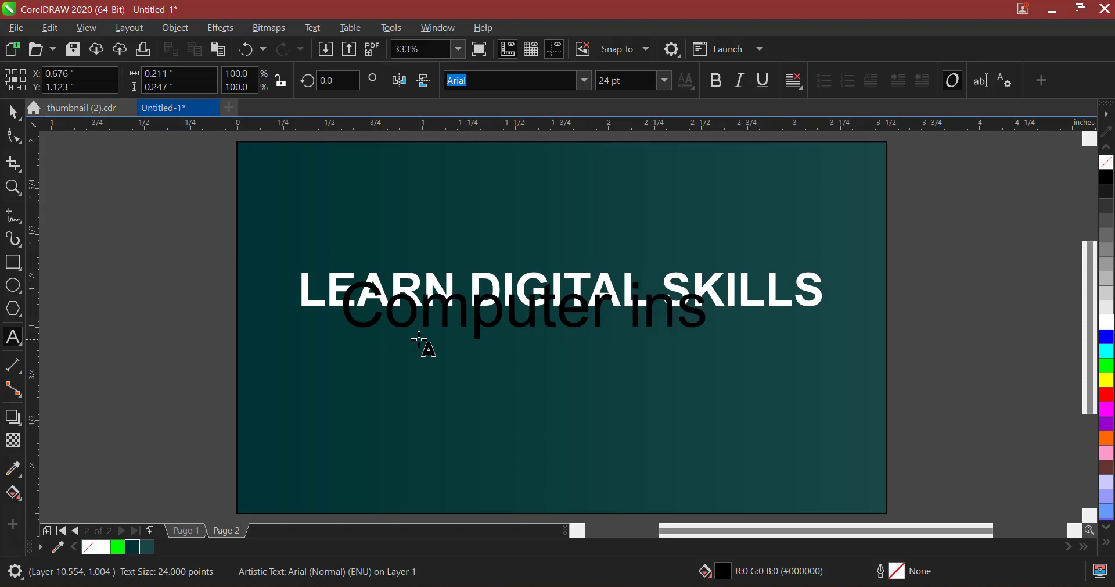
{"action": "type", "text": "tr"}
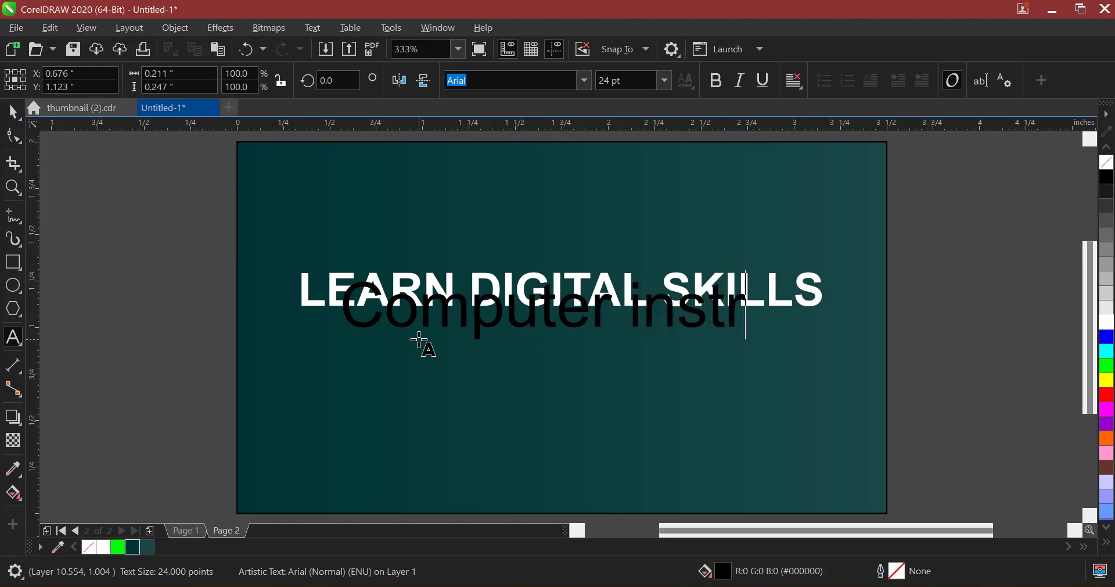
{"action": "type", "text": "uctor"}
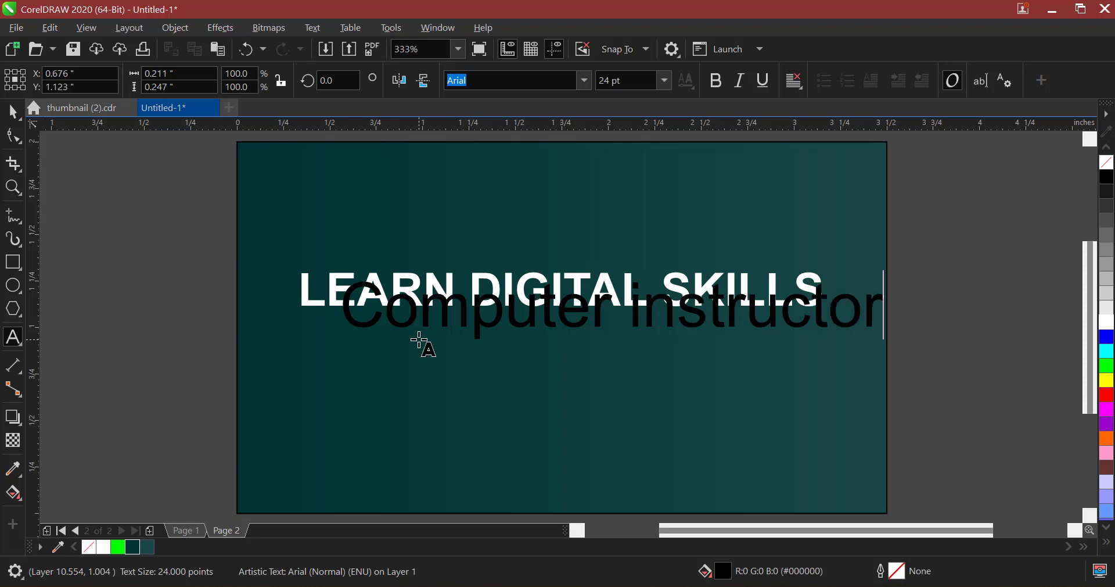
{"action": "key", "text": "Escape"}
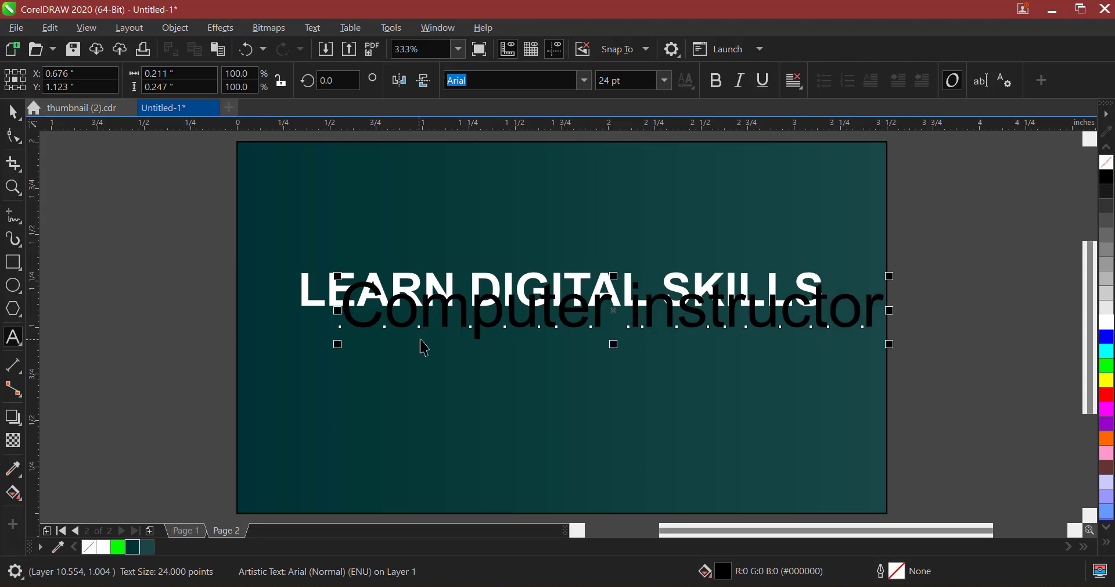
{"action": "key", "text": "space"}
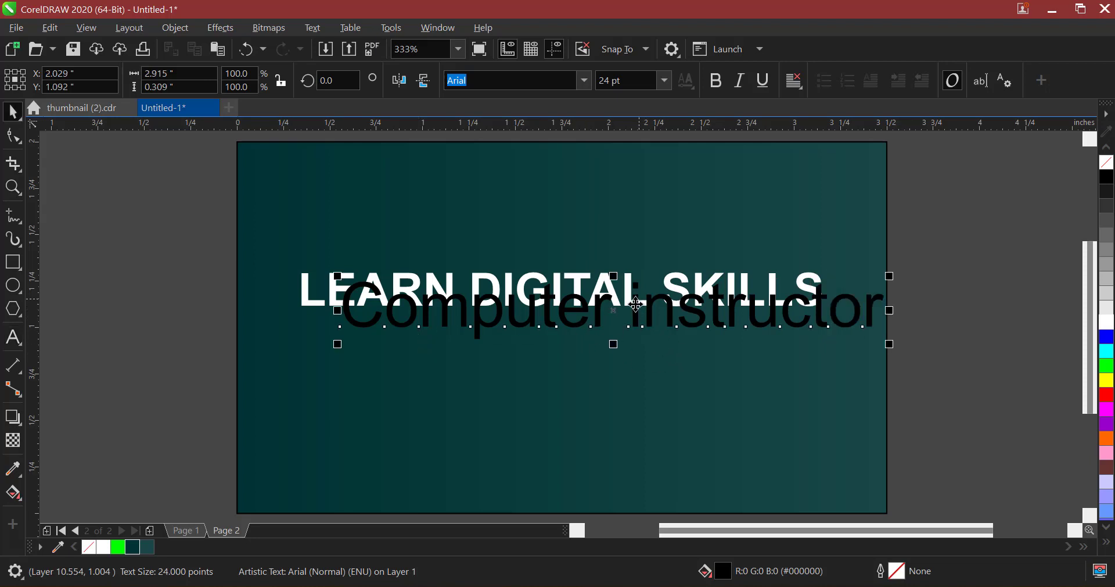
{"action": "left_click_drag", "start_coordinate": [643, 319], "coordinate": [619, 346]}
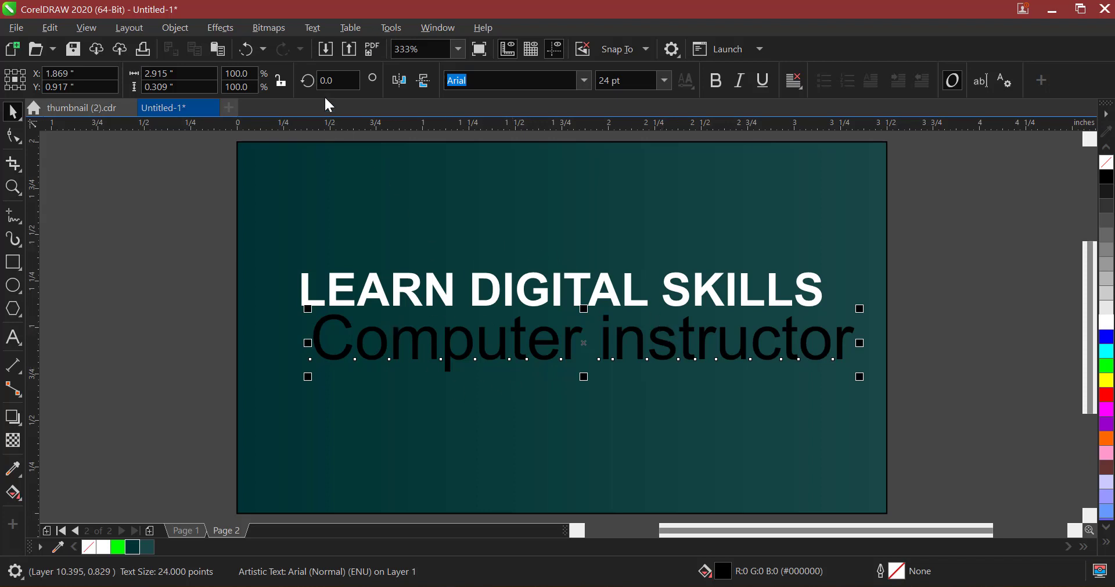
Step: Apply Title Case so the subtitle reads 'Computer Instructor'
{"action": "left_click", "coordinate": [314, 28]}
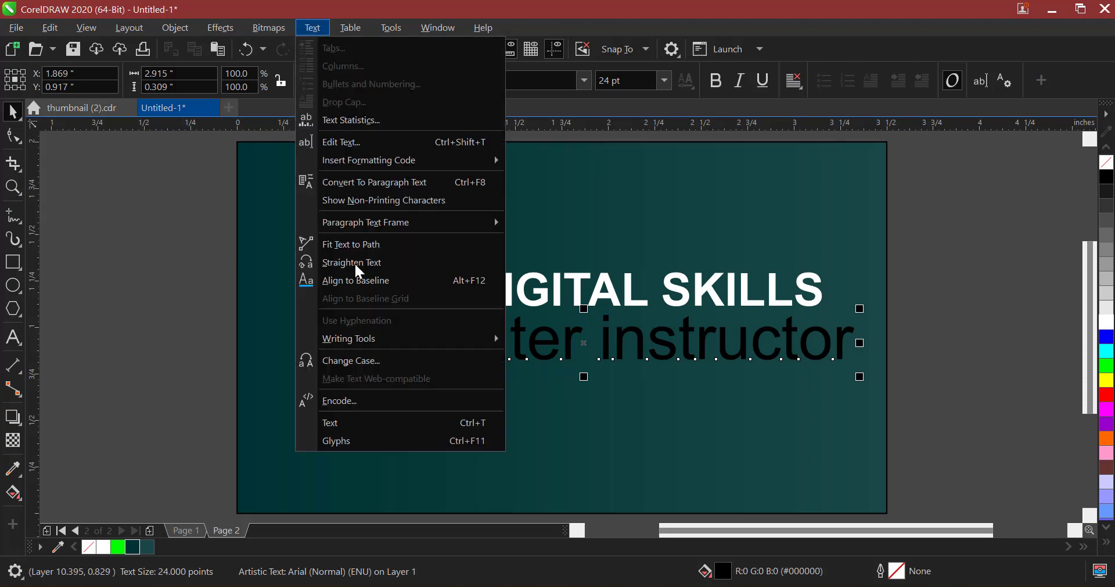
{"action": "left_click", "coordinate": [357, 361]}
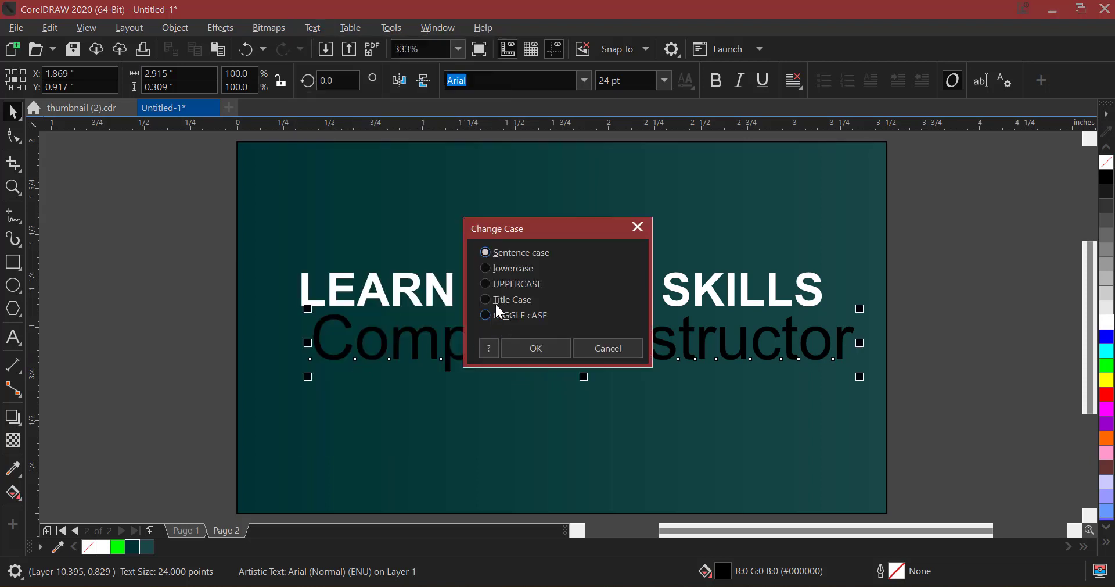
{"action": "left_click", "coordinate": [494, 298]}
{"action": "left_click", "coordinate": [524, 345]}
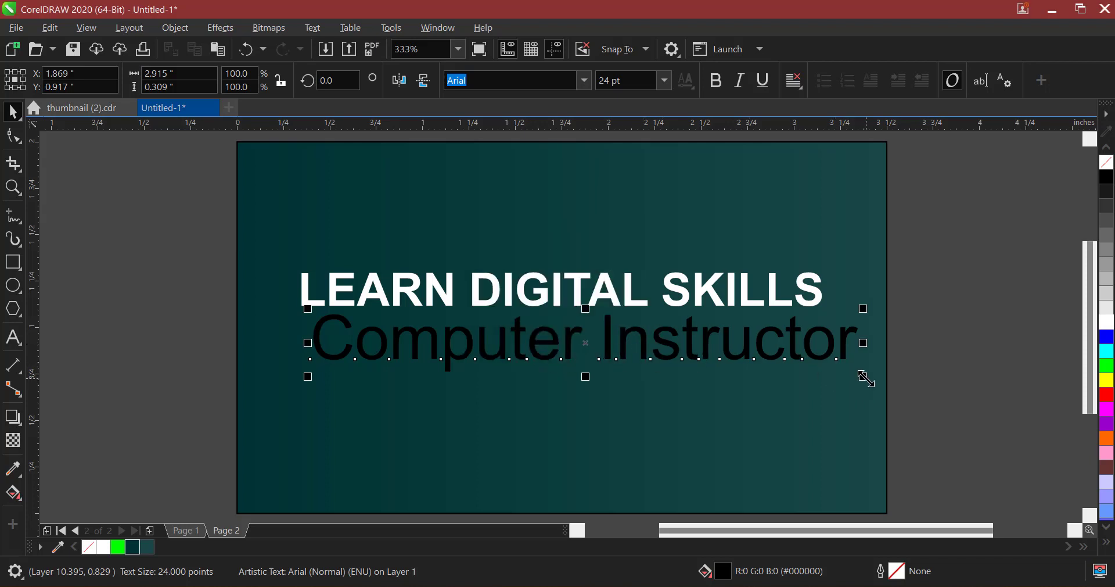
Step: Shrink the subtitle to about 7.7 pt, centre it under the heading, and colour it white
{"action": "left_click_drag", "start_coordinate": [867, 378], "coordinate": [492, 366]}
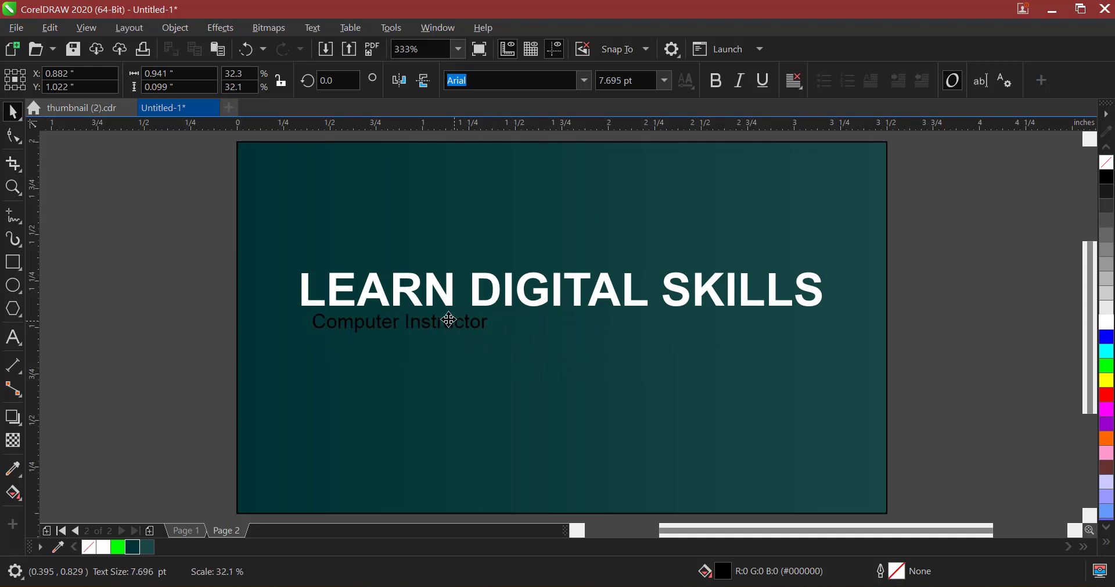
{"action": "left_click_drag", "start_coordinate": [445, 321], "coordinate": [576, 324]}
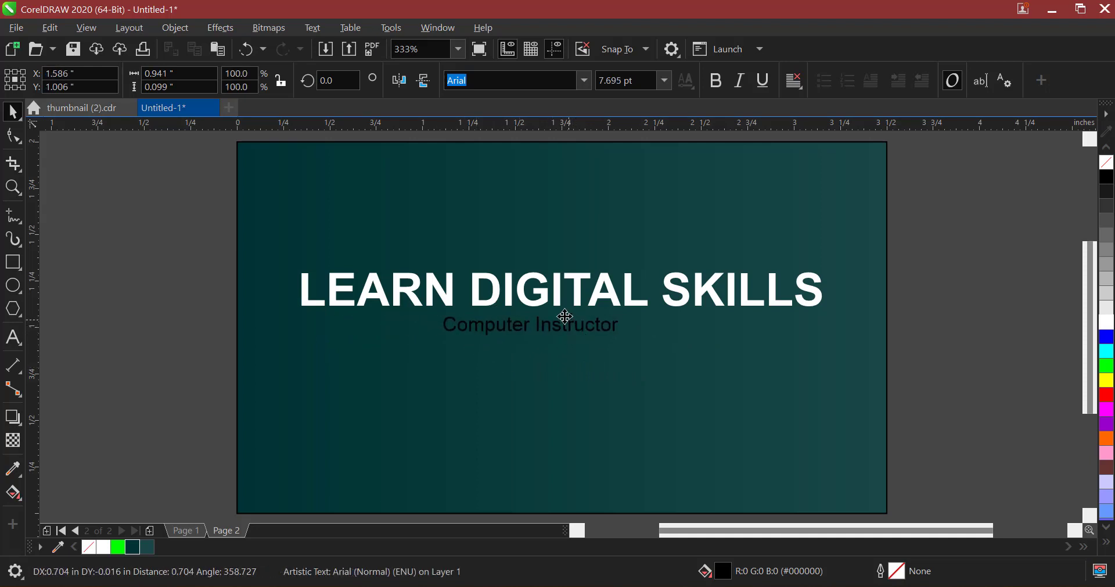
{"action": "left_click", "coordinate": [549, 308], "text": "shift"}
{"action": "key", "text": "c"}
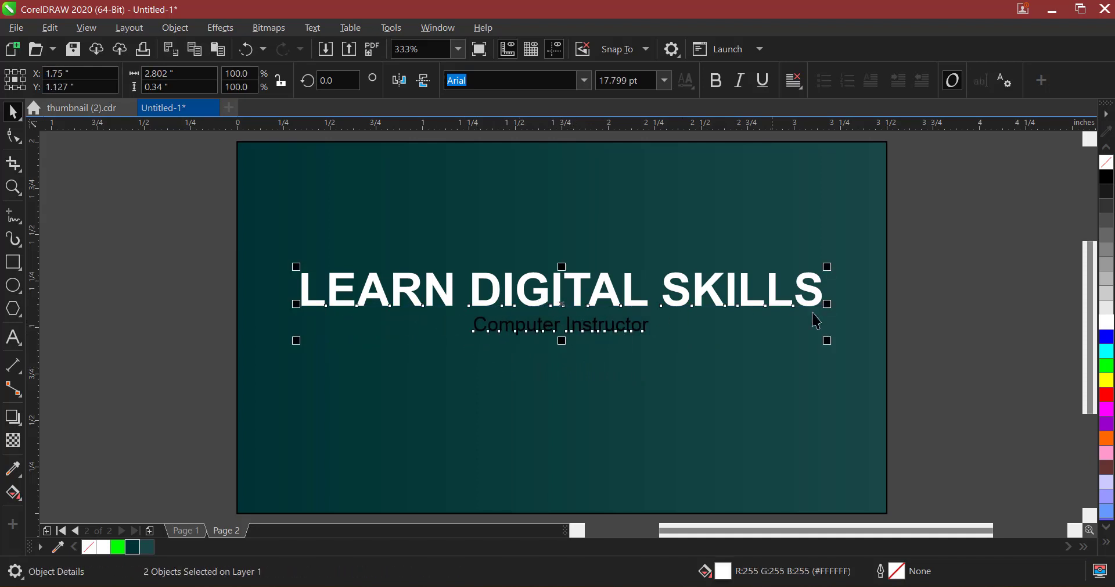
{"action": "left_click", "coordinate": [642, 326]}
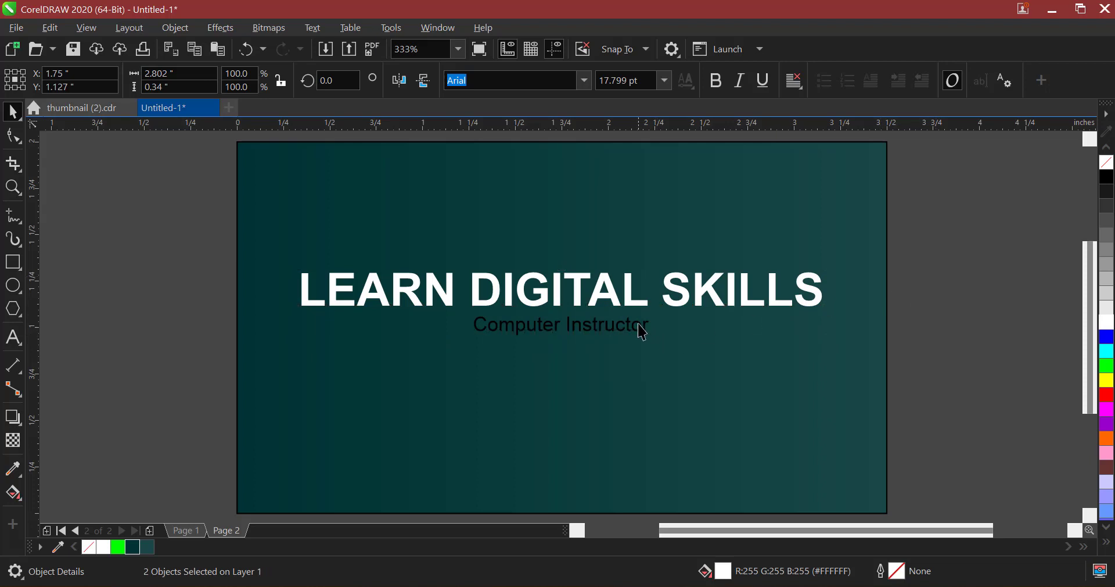
{"action": "left_click", "coordinate": [1105, 323]}
{"action": "left_click", "coordinate": [918, 273]}
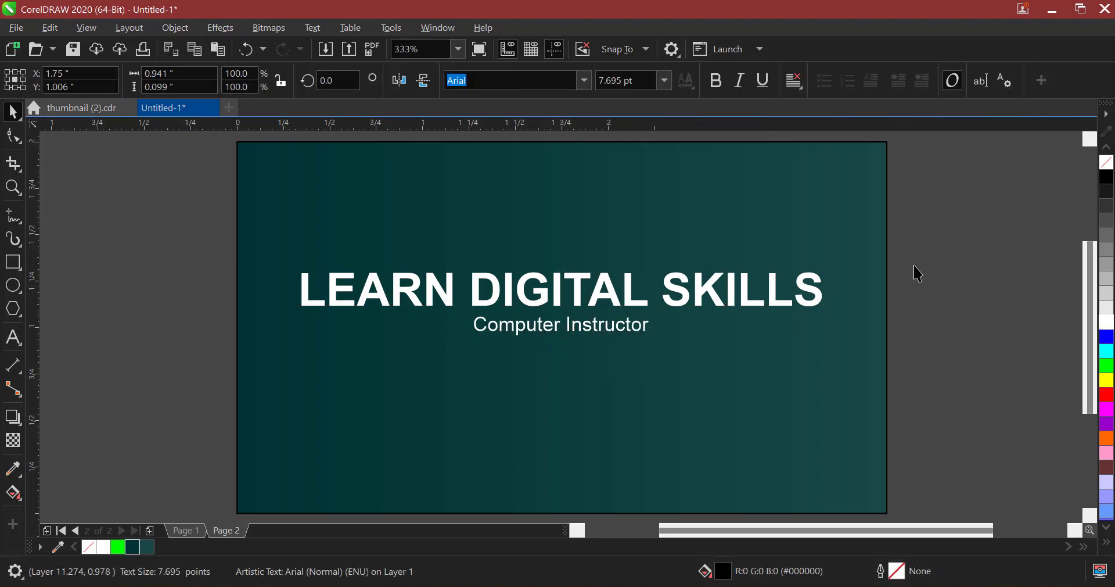
Step: Group the heading and subtitle and centre the group on the 3.5 × 2.0 inch page
{"action": "left_click_drag", "start_coordinate": [941, 242], "coordinate": [213, 389]}
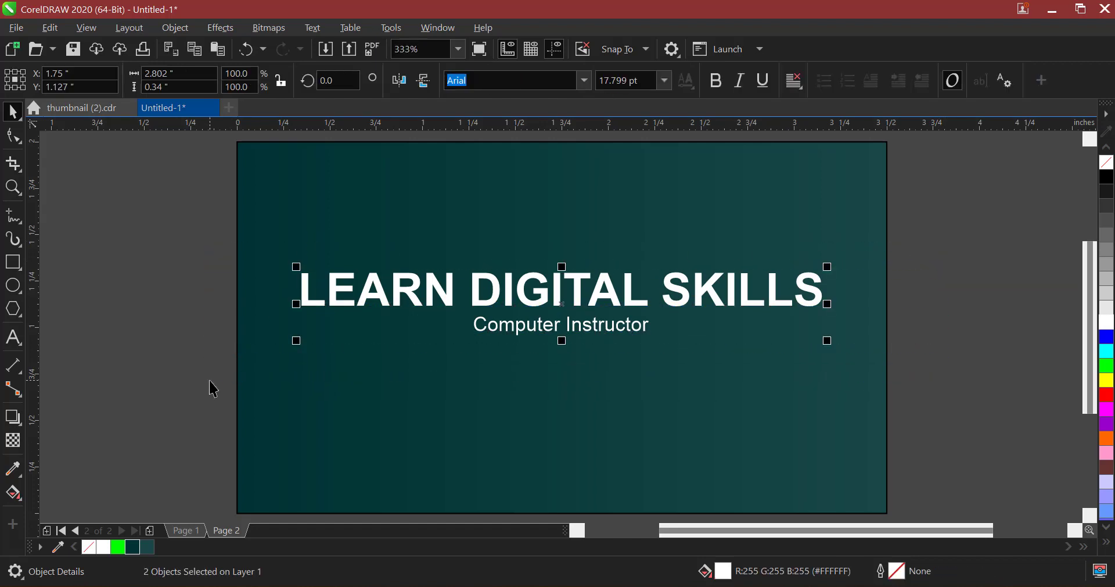
{"action": "key", "text": "p"}
{"action": "left_click", "coordinate": [196, 288]}
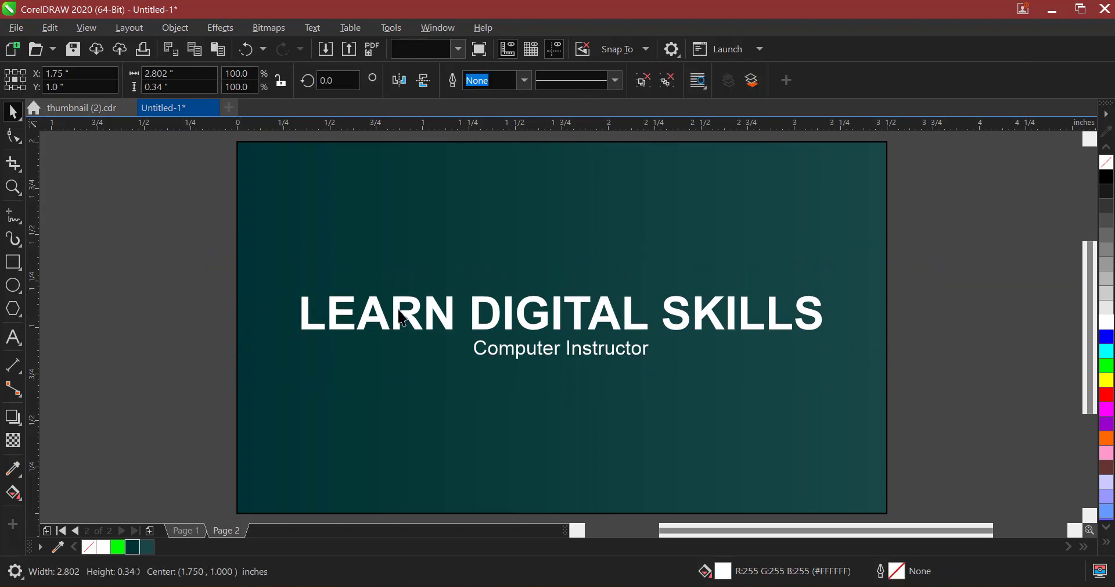
{"action": "left_click", "coordinate": [471, 313]}
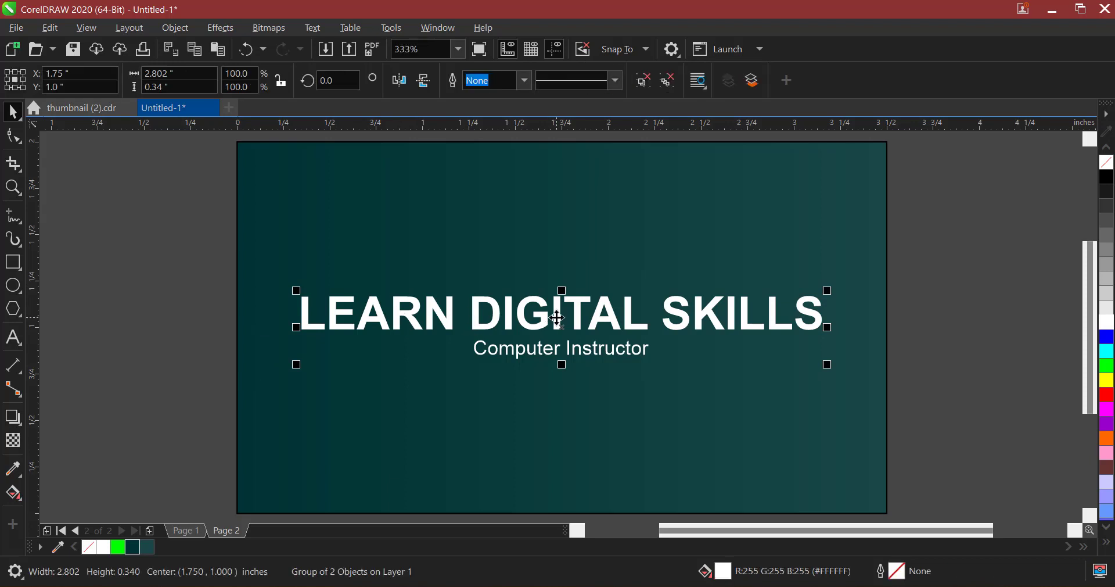
{"action": "left_click_drag", "start_coordinate": [558, 318], "coordinate": [559, 212]}
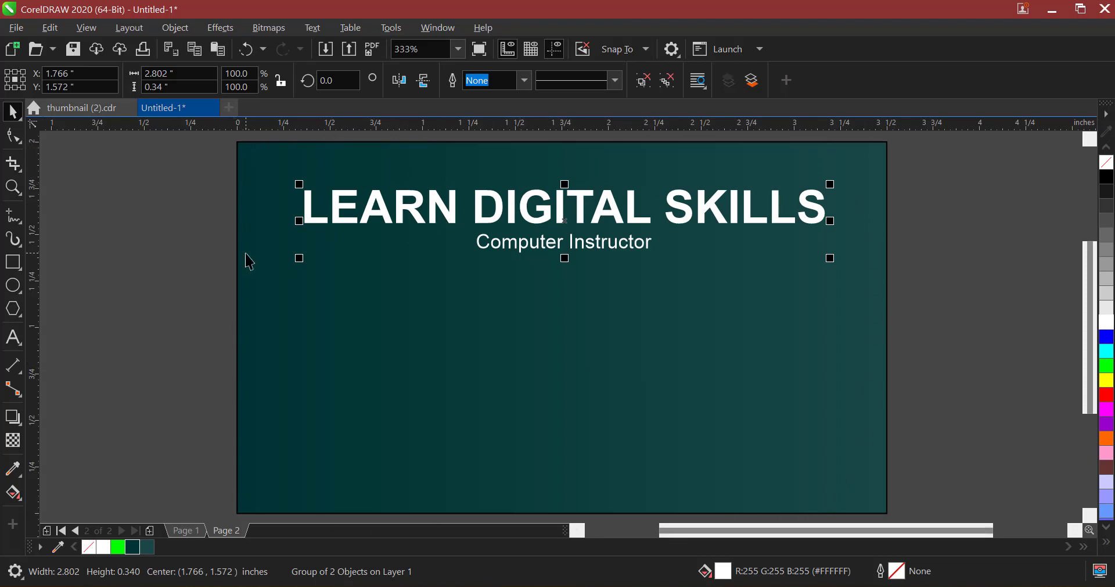
{"action": "key", "text": "p"}
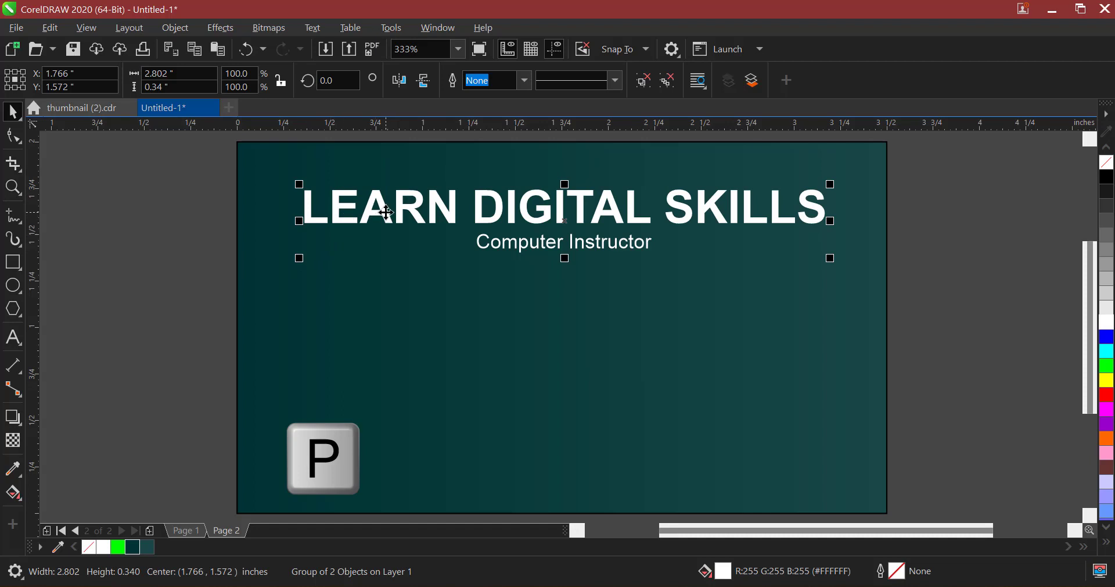
{"action": "key", "text": "p"}
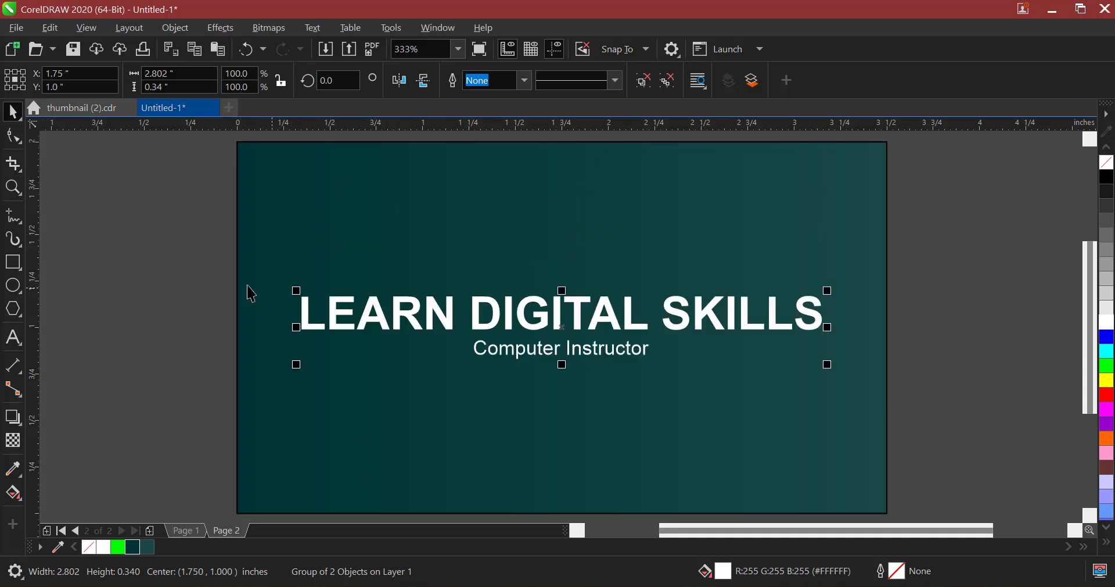
{"action": "left_click", "coordinate": [181, 288]}
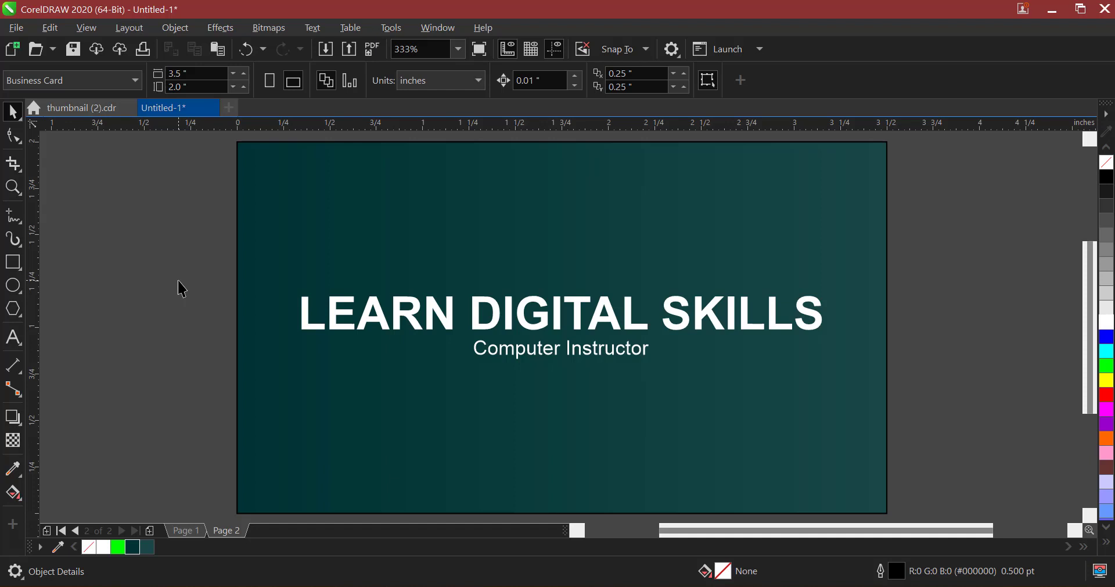
Step: Go to Page 1 and add a rectangle covering the whole blank white card
{"action": "key", "text": "Page_Up"}
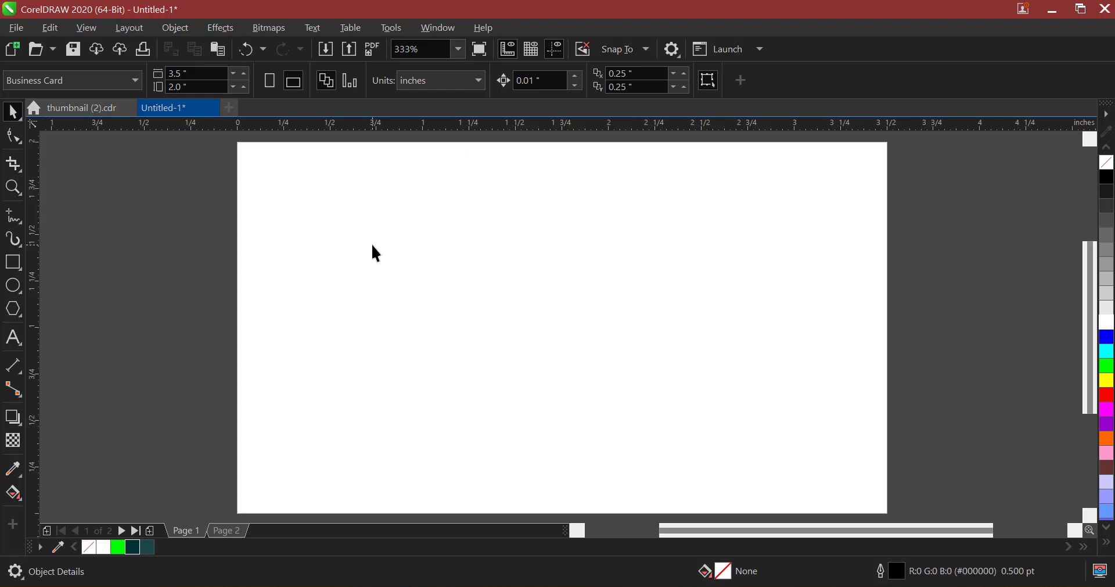
{"action": "double_click", "coordinate": [13, 262]}
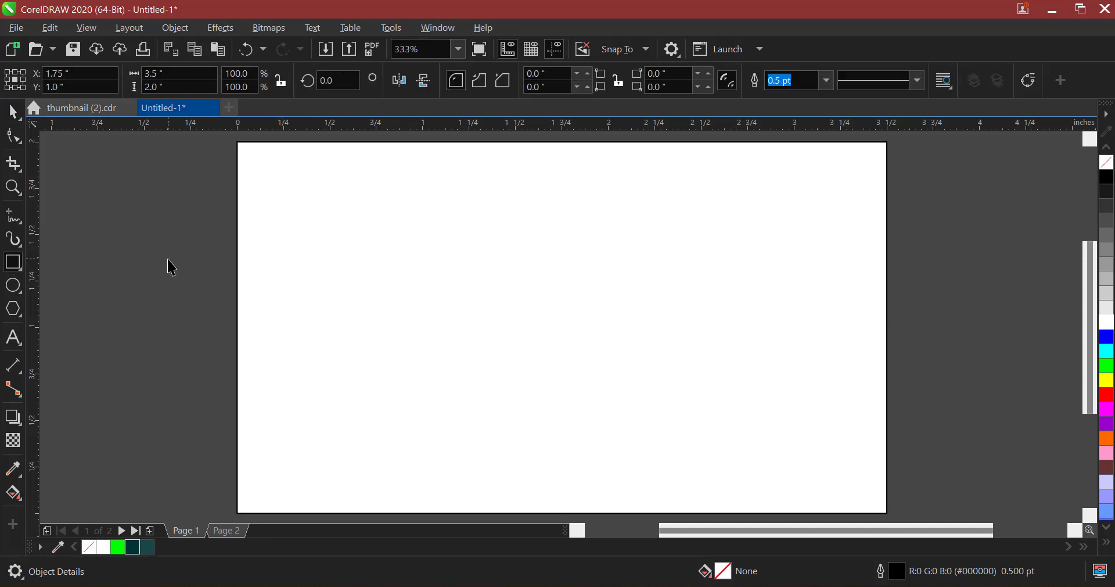
{"action": "key", "text": "space"}
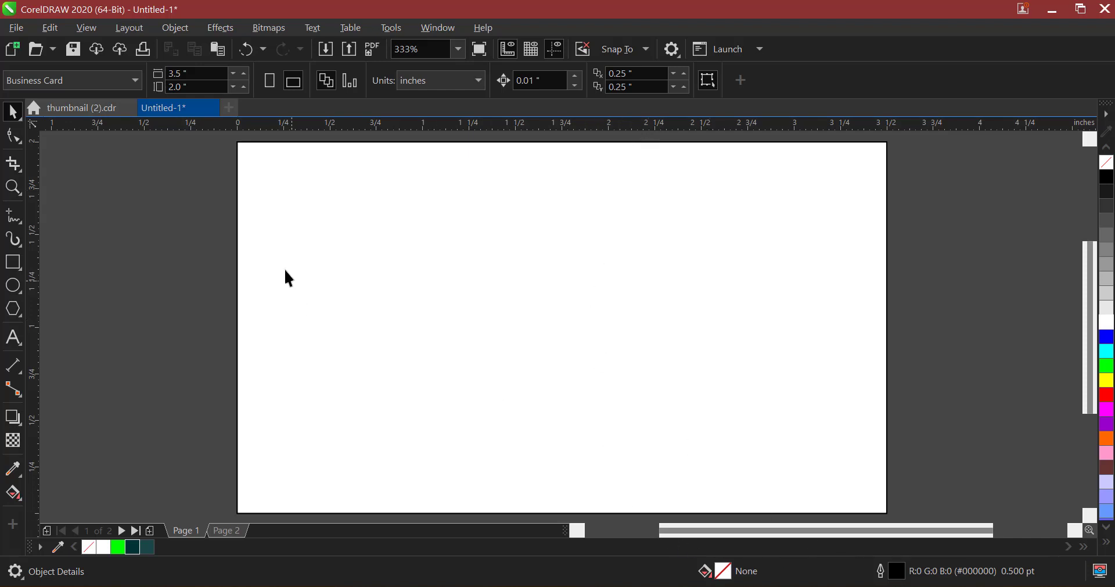
{"action": "scroll", "coordinate": [285, 269], "scroll_direction": "down", "scroll_amount": 5}
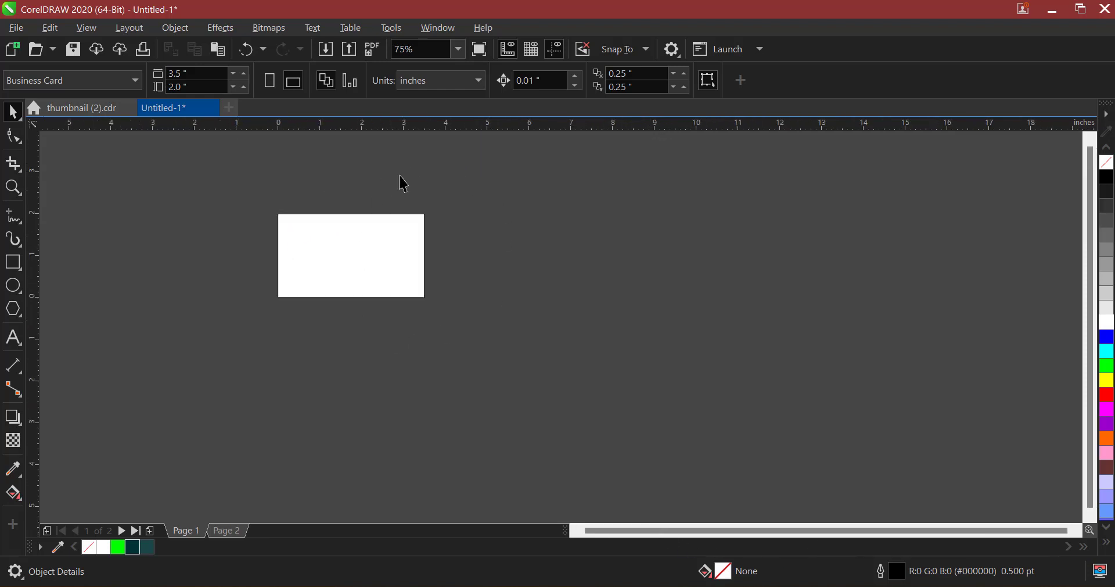
Step: Draw a large circle overlapping the right side of the Page 1 card
{"action": "left_click", "coordinate": [12, 285]}
{"action": "left_click_drag", "start_coordinate": [421, 296], "coordinate": [444, 326]}
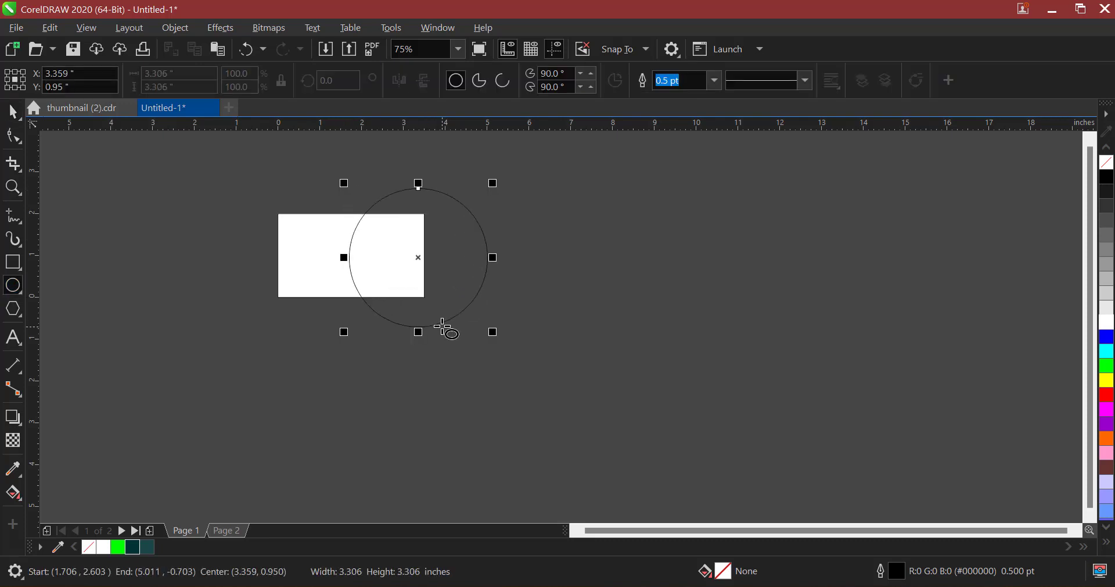
{"action": "scroll", "coordinate": [363, 257], "scroll_direction": "up", "scroll_amount": 2}
{"action": "key", "text": "space"}
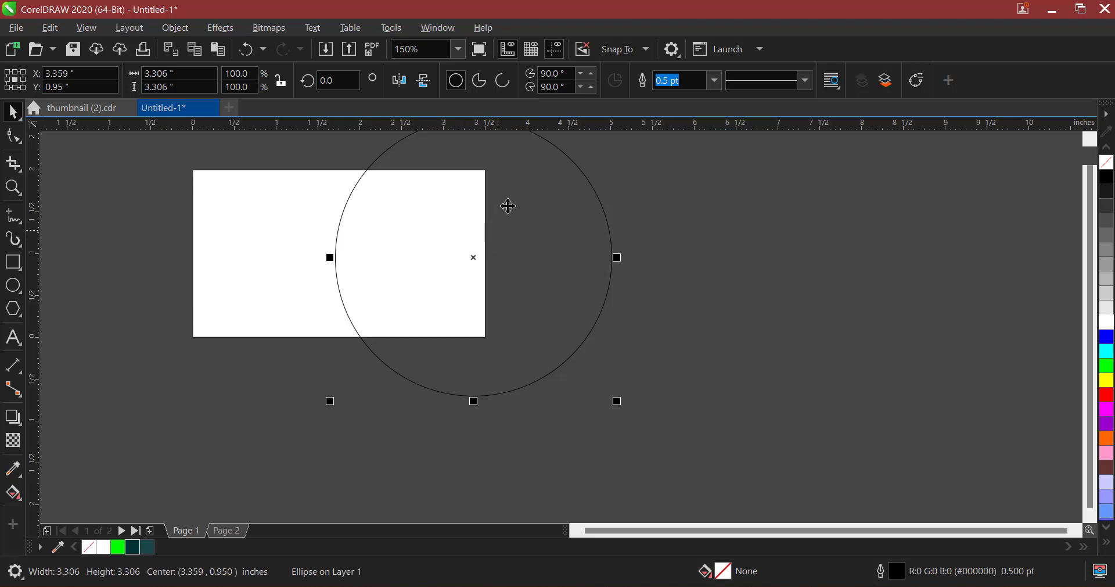
Step: Copy Page 2's teal gradient rectangle onto Page 1 and place it over the circle
{"action": "left_click", "coordinate": [225, 530]}
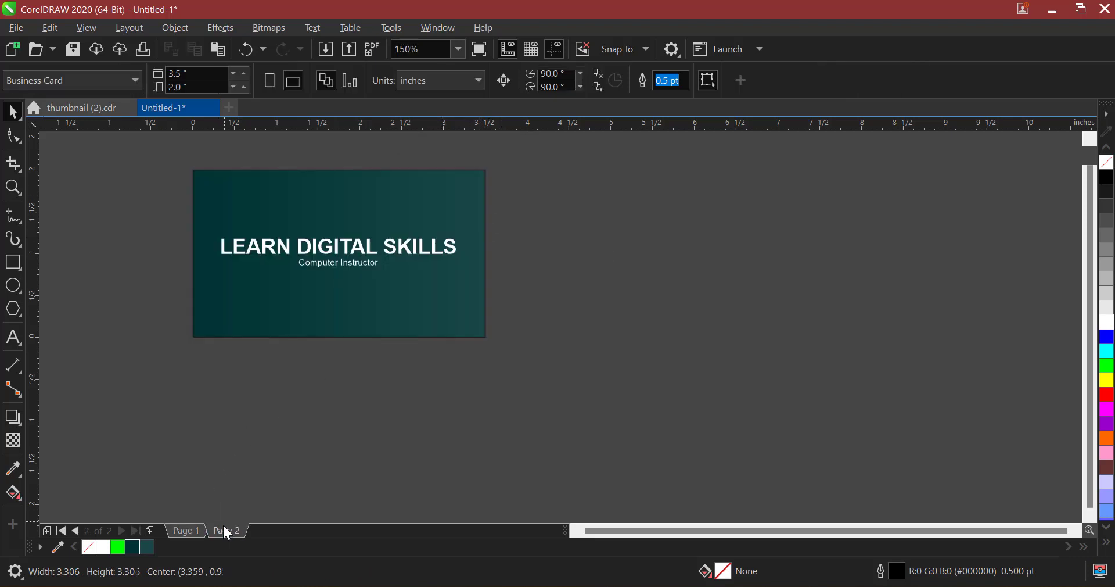
{"action": "left_click", "coordinate": [311, 330]}
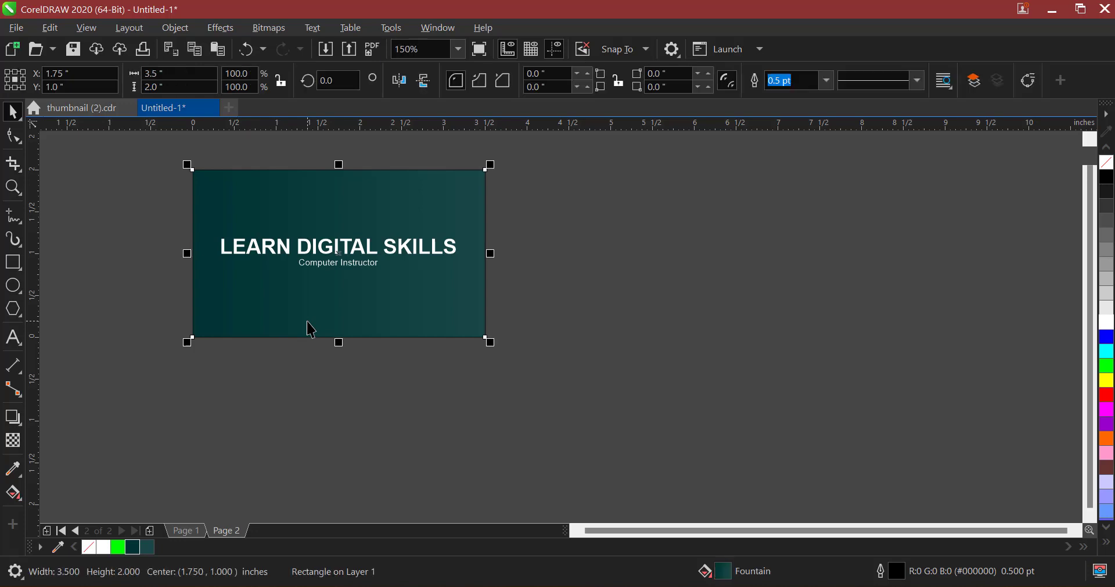
{"action": "left_click", "coordinate": [189, 530]}
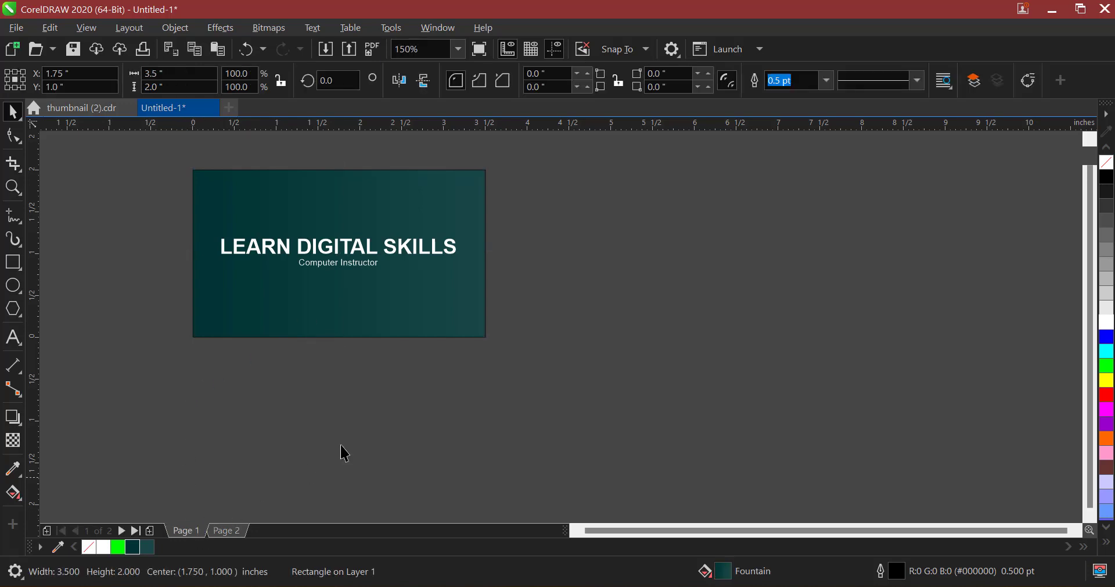
{"action": "key", "text": "ctrl+v"}
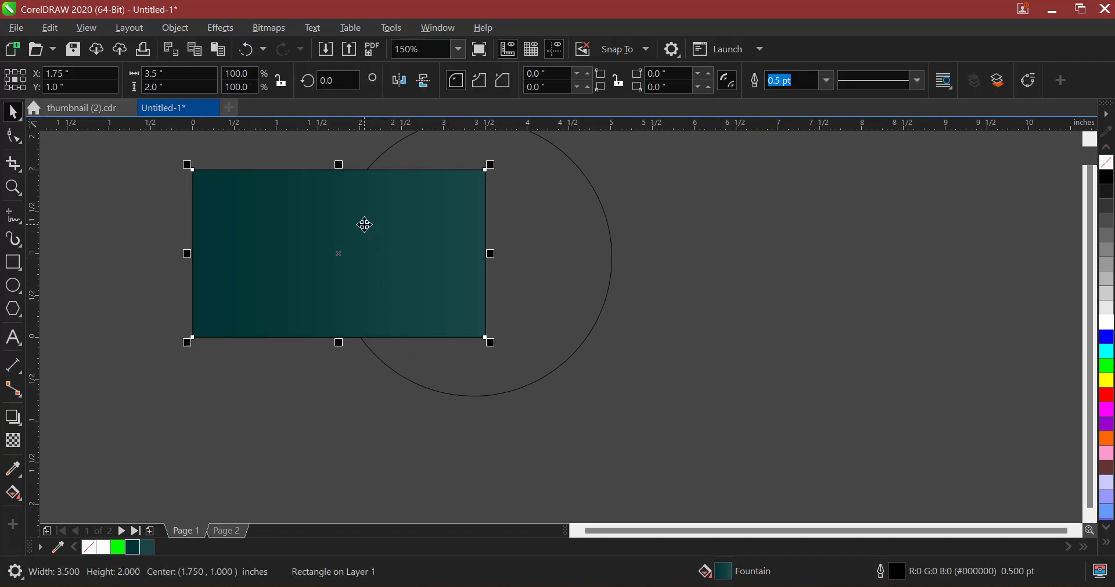
{"action": "left_click_drag", "start_coordinate": [367, 230], "coordinate": [552, 253]}
Step: Copy the teal gradient fill onto the circle and remove the pasted rectangle
{"action": "left_click", "coordinate": [591, 384]}
{"action": "left_click_drag", "start_coordinate": [296, 238], "coordinate": [536, 234]}
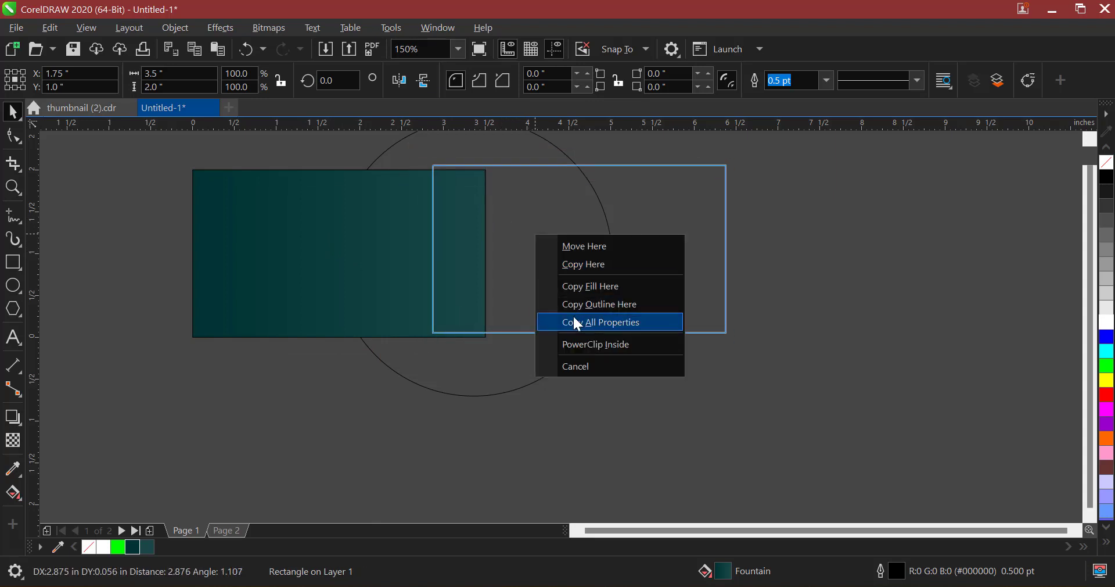
{"action": "left_click", "coordinate": [591, 285]}
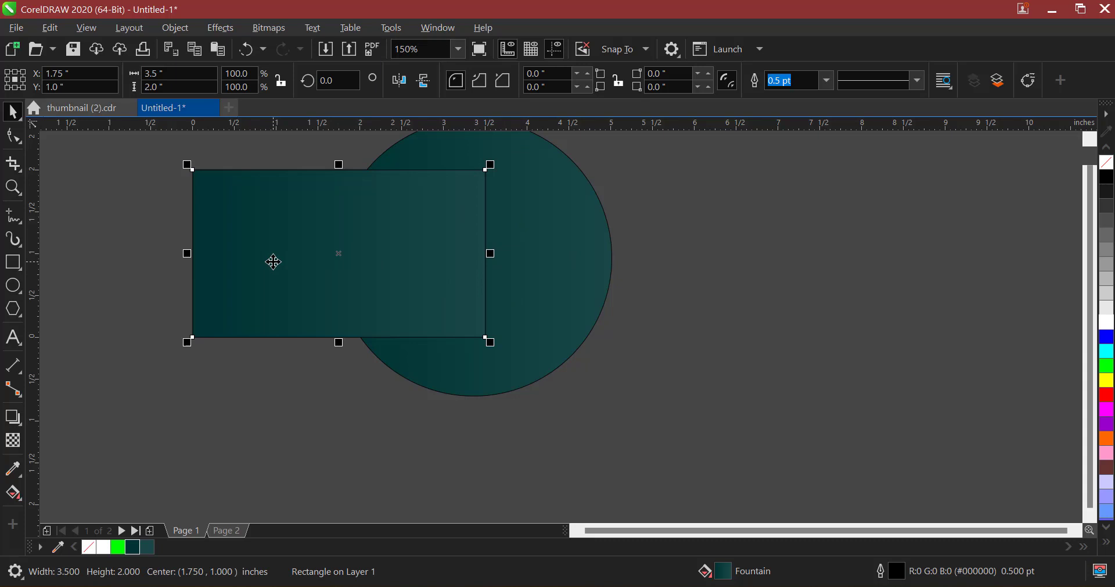
{"action": "key", "text": "ctrl+z"}
Step: Remove the circle's outline and PowerClip it inside the white card rectangle
{"action": "double_click", "coordinate": [459, 267]}
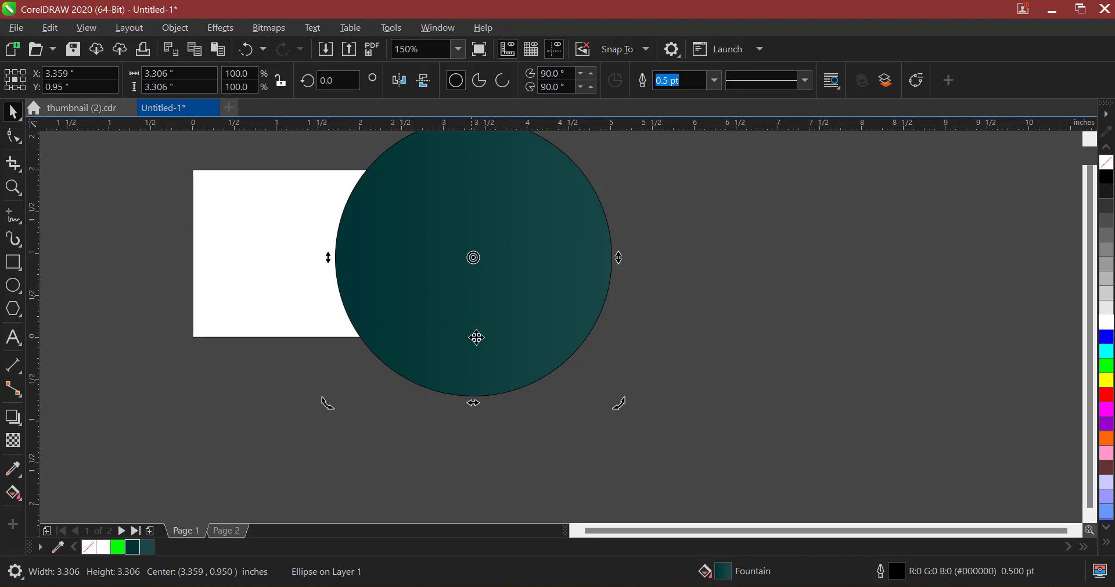
{"action": "right_click", "coordinate": [1109, 167]}
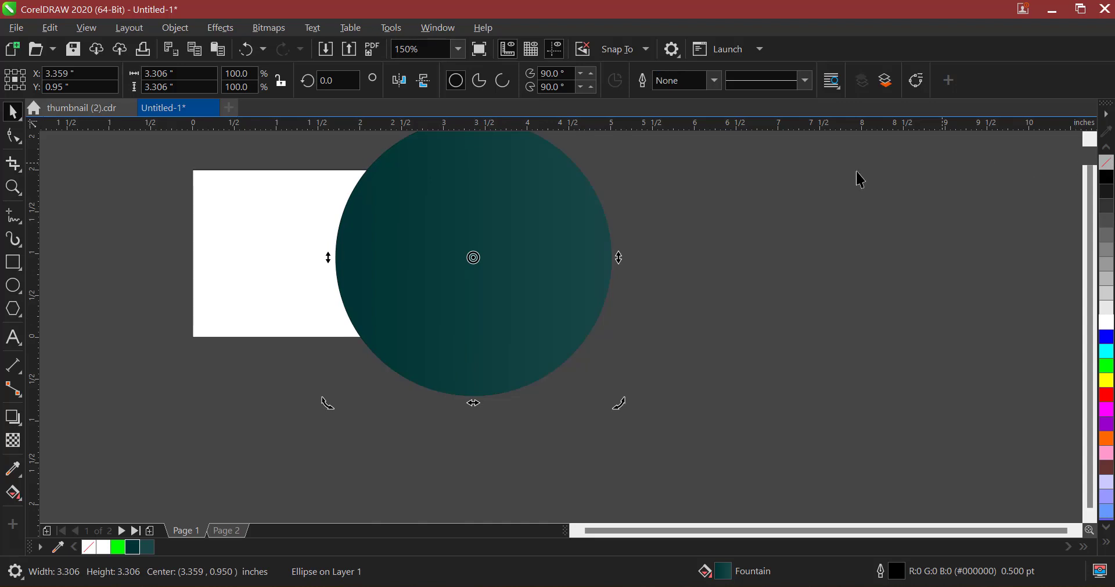
{"action": "left_click", "coordinate": [760, 197]}
{"action": "left_click", "coordinate": [459, 235]}
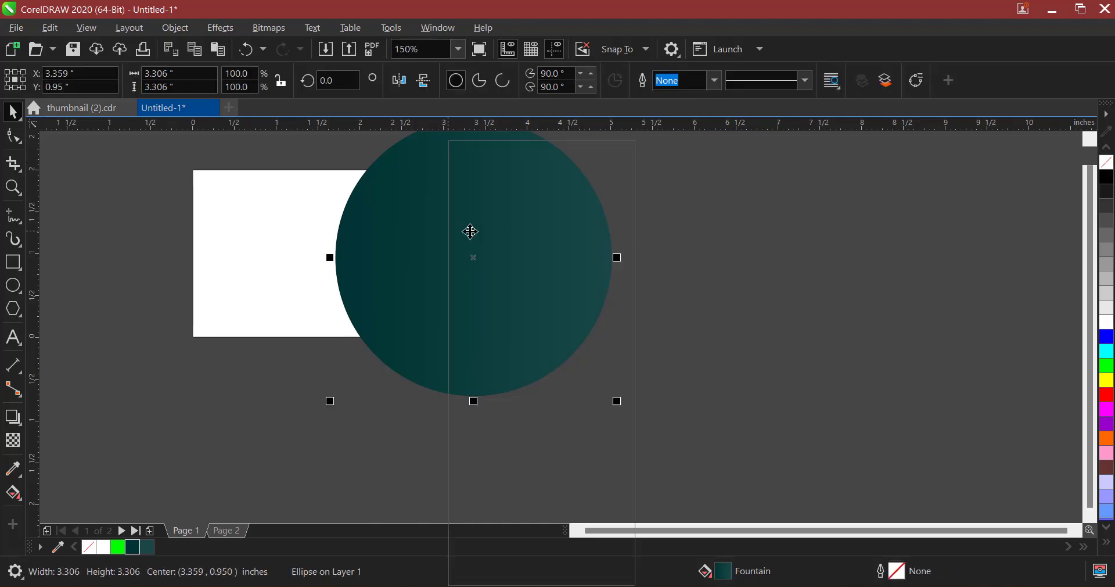
{"action": "right_click", "coordinate": [452, 235]}
{"action": "left_click", "coordinate": [465, 311]}
{"action": "left_click", "coordinate": [248, 254]}
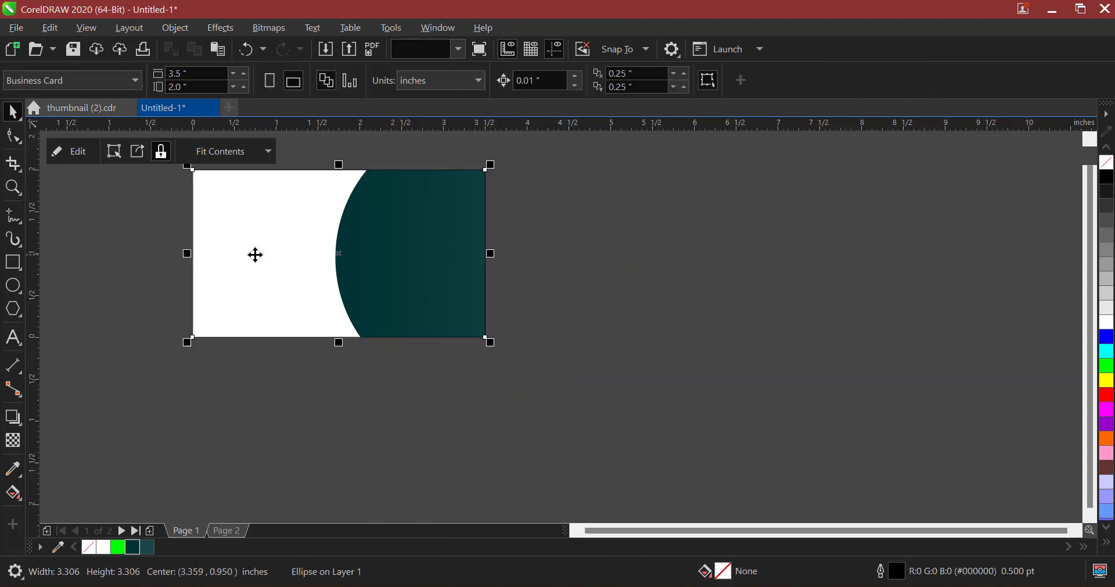
{"action": "left_click", "coordinate": [558, 256]}
{"action": "key", "text": "F4"}
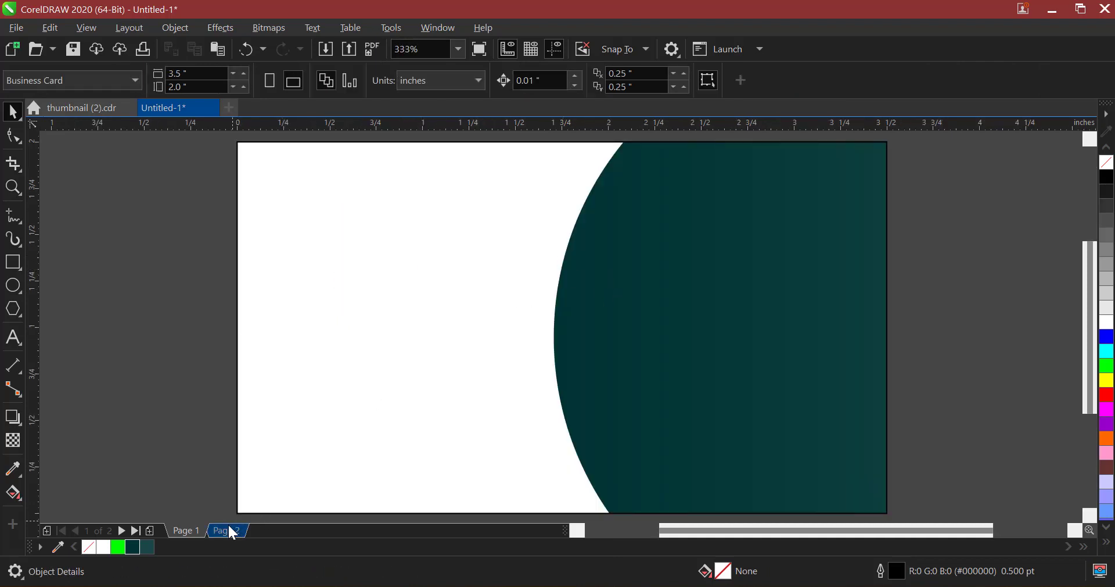
{"action": "left_click", "coordinate": [184, 531]}
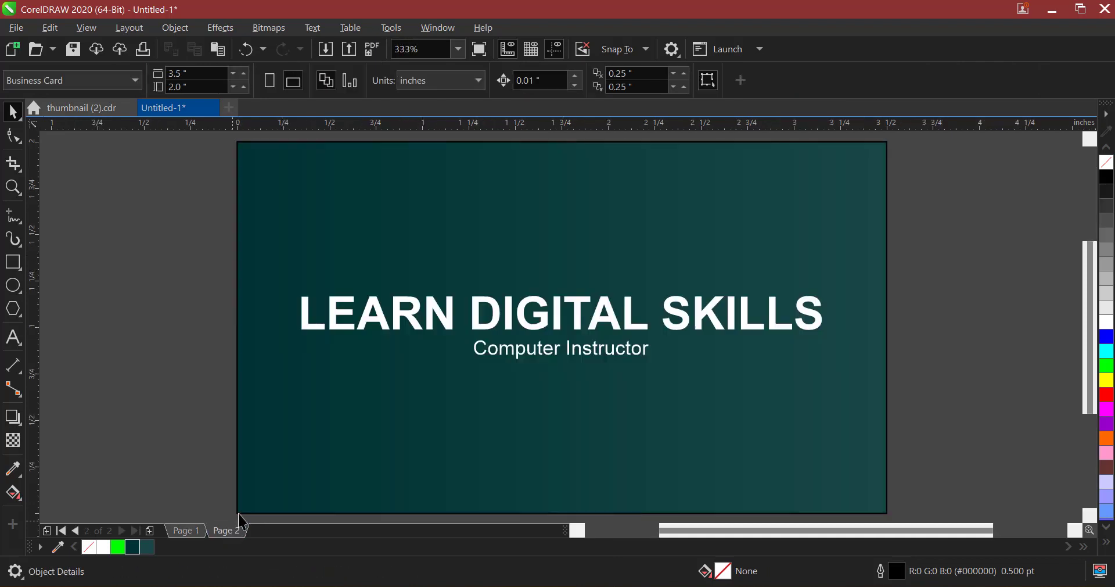
{"action": "left_click", "coordinate": [177, 530]}
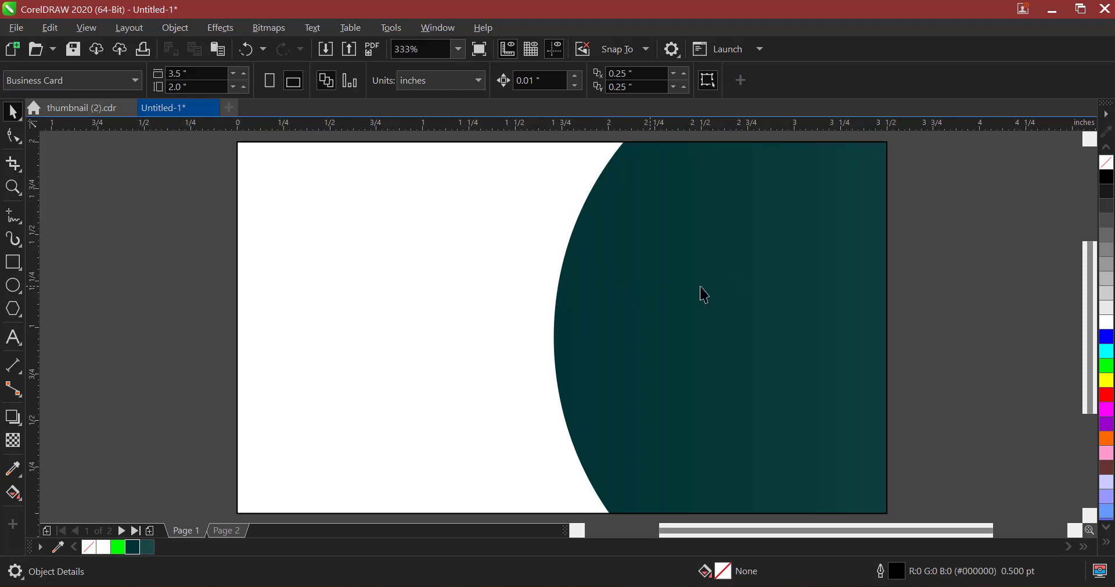
Step: Copy the LEARN DIGITAL SKILLS text group from Page 2 onto Page 1
{"action": "left_click", "coordinate": [235, 526]}
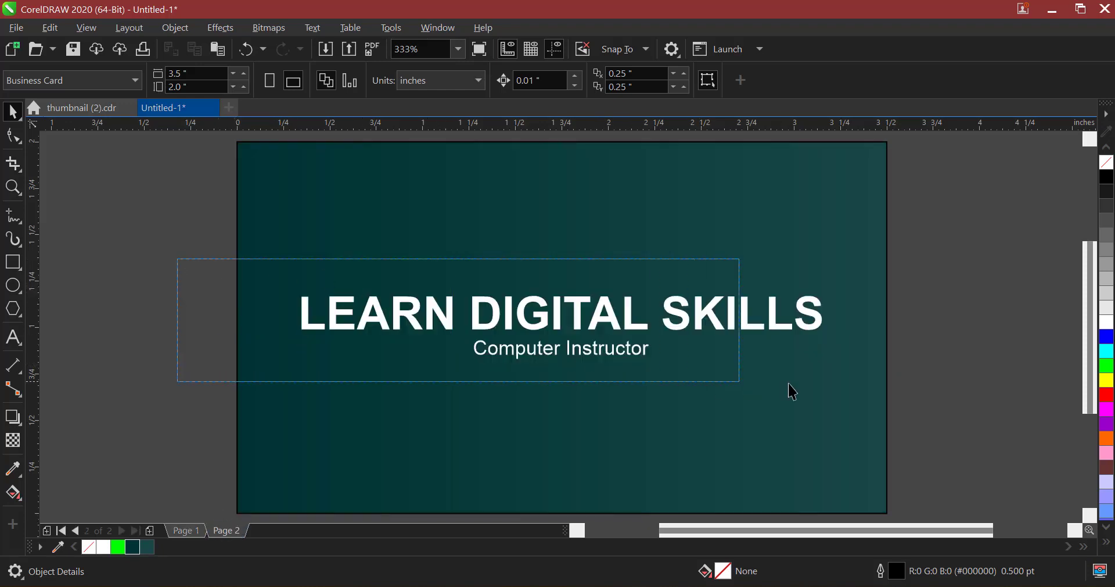
{"action": "left_click_drag", "start_coordinate": [792, 390], "coordinate": [898, 410]}
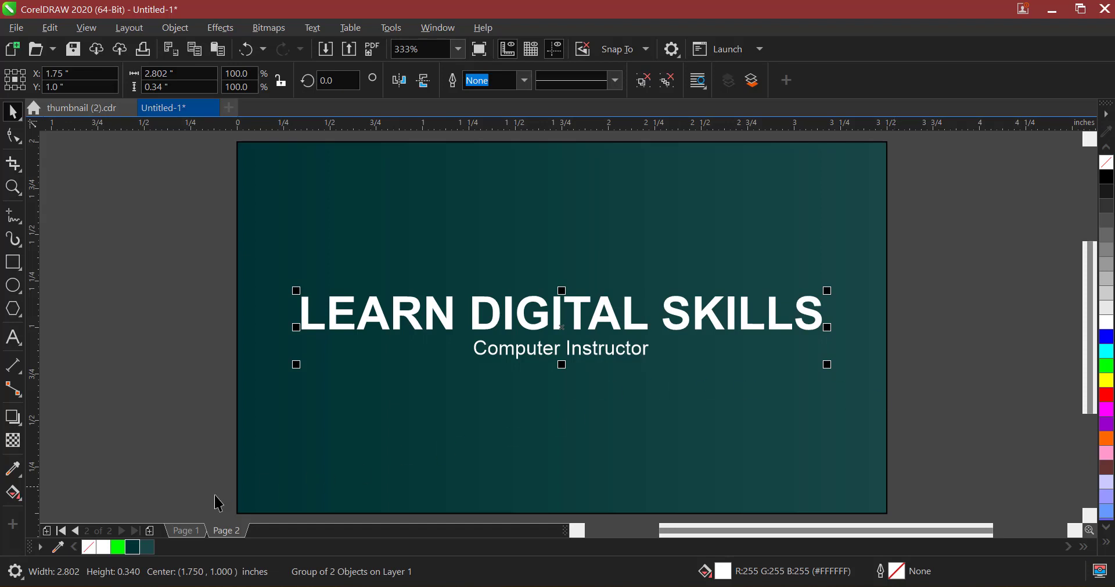
{"action": "left_click", "coordinate": [186, 528]}
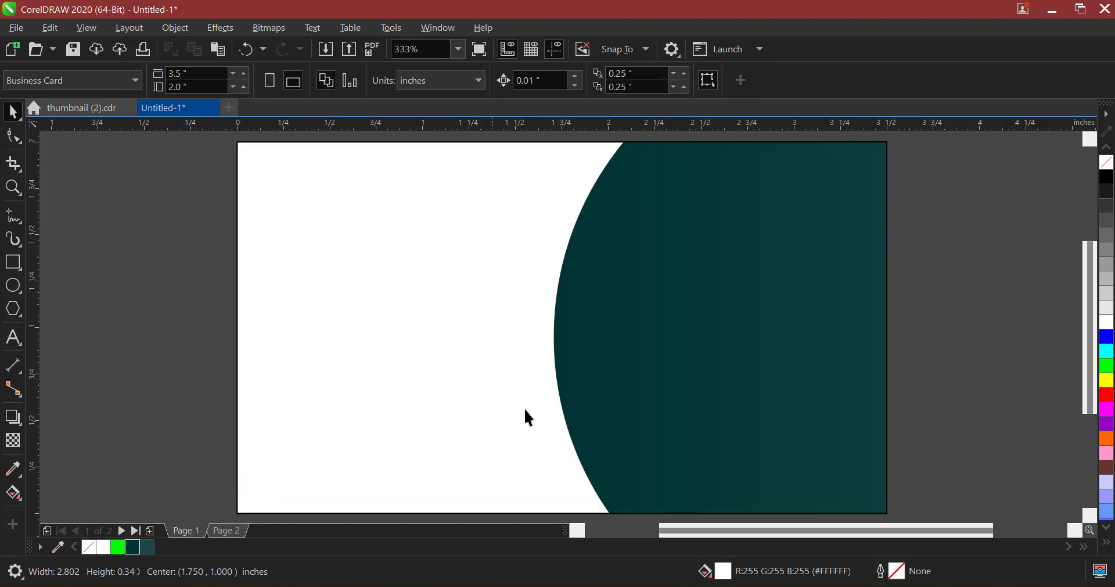
{"action": "left_click_drag", "start_coordinate": [829, 368], "coordinate": [750, 303]}
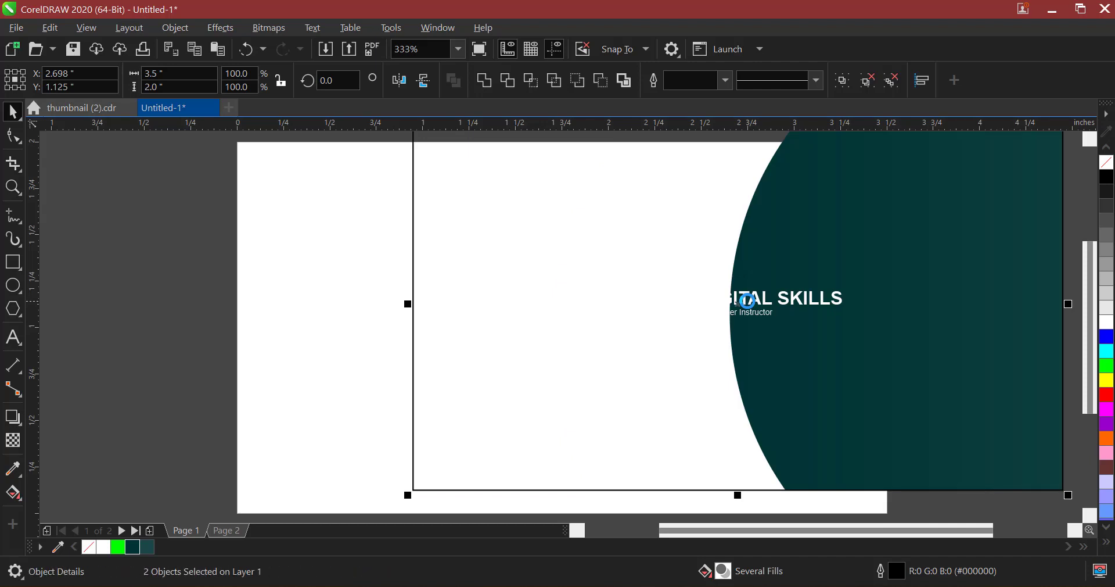
{"action": "key", "text": "ctrl+z"}
Step: Scale the text group down and position it over the teal curved panel
{"action": "left_click_drag", "start_coordinate": [934, 248], "coordinate": [386, 376]}
{"action": "left_click_drag", "start_coordinate": [589, 327], "coordinate": [708, 292]}
{"action": "key", "text": "Escape"}
{"action": "left_click_drag", "start_coordinate": [801, 312], "coordinate": [858, 342]}
{"action": "left_click_drag", "start_coordinate": [852, 344], "coordinate": [849, 342]}
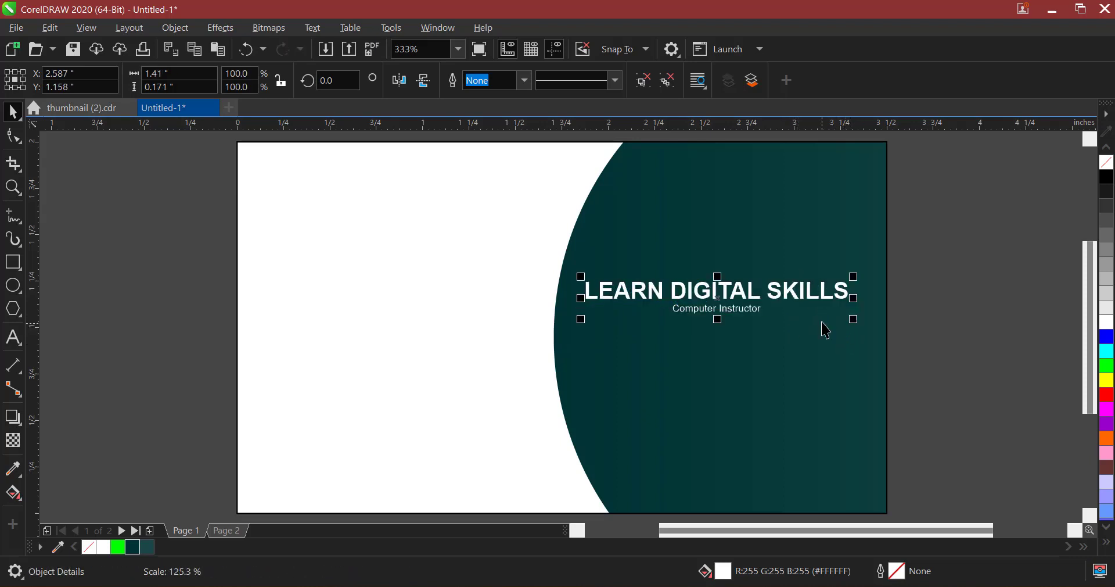
{"action": "left_click", "coordinate": [742, 375]}
{"action": "left_click", "coordinate": [947, 290]}
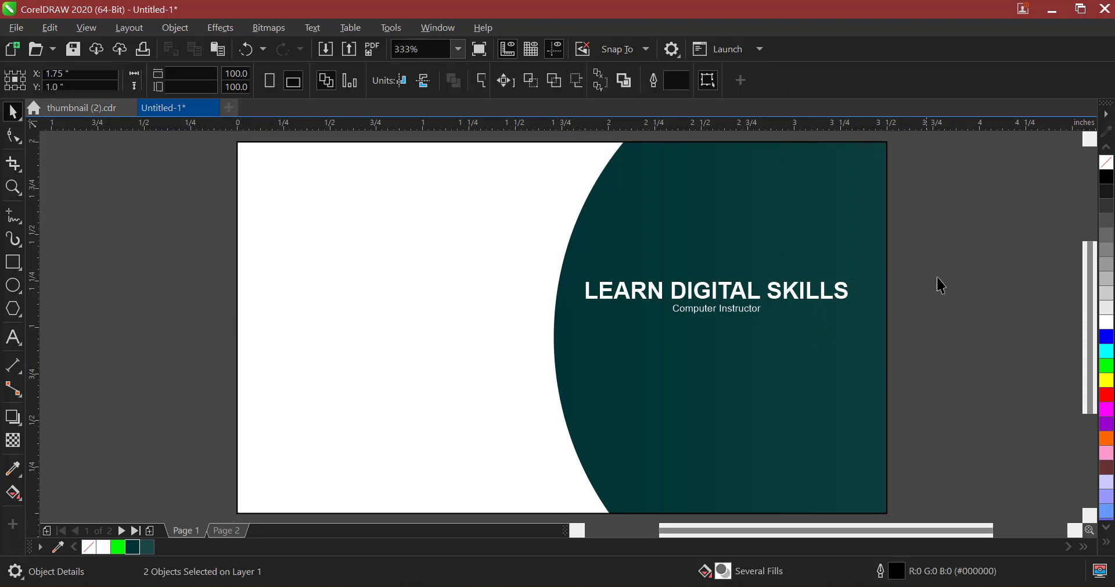
{"action": "left_click_drag", "start_coordinate": [965, 253], "coordinate": [524, 351]}
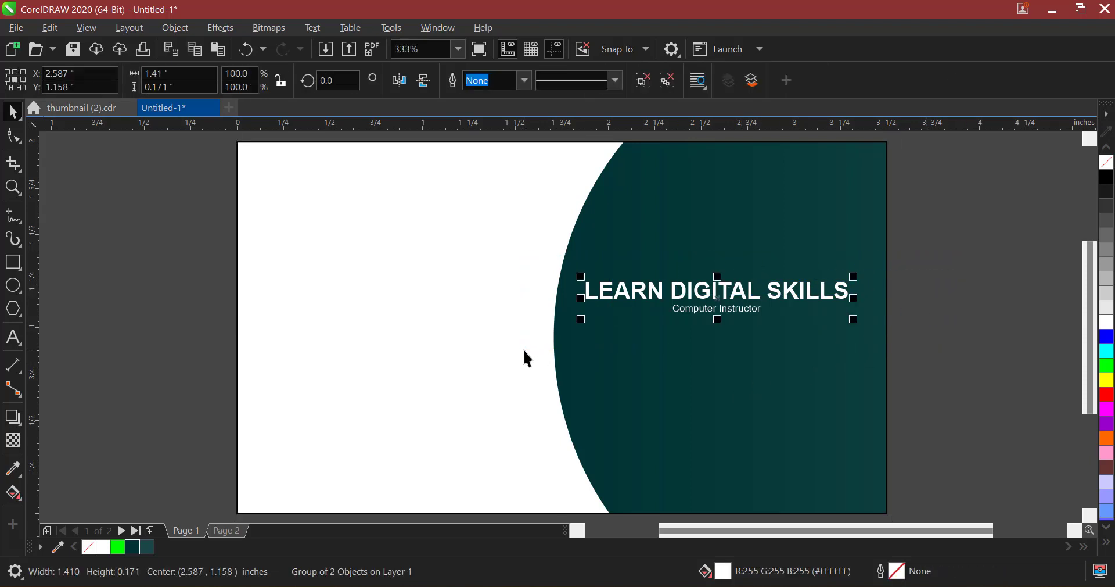
{"action": "left_click", "coordinate": [972, 216]}
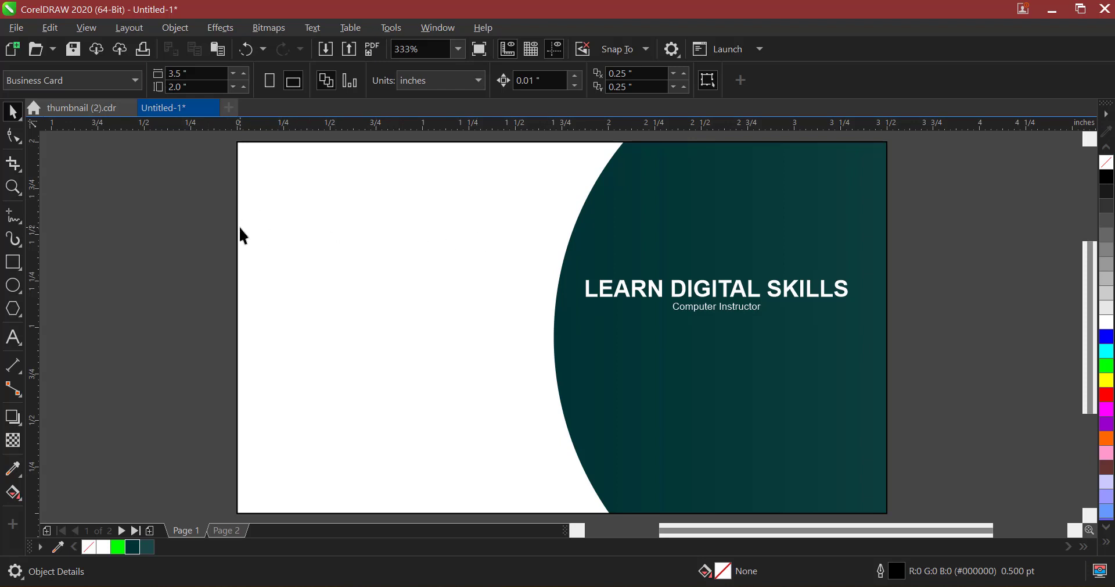
Step: Inside the card's PowerClip, add a 10% Black copy of the circle over the card's upper left
{"action": "left_click", "coordinate": [347, 297]}
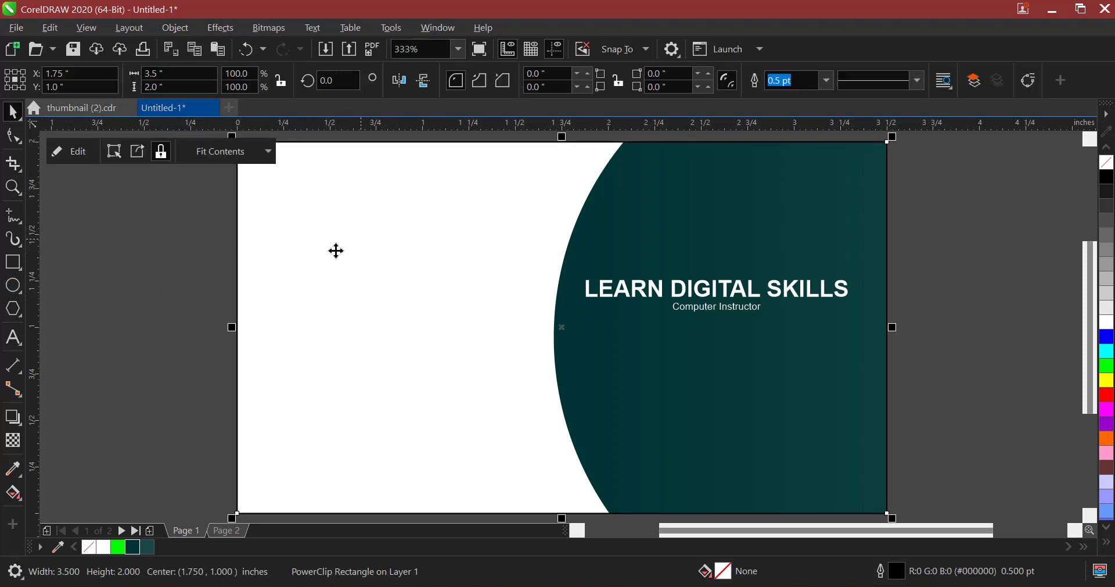
{"action": "left_click", "coordinate": [79, 154]}
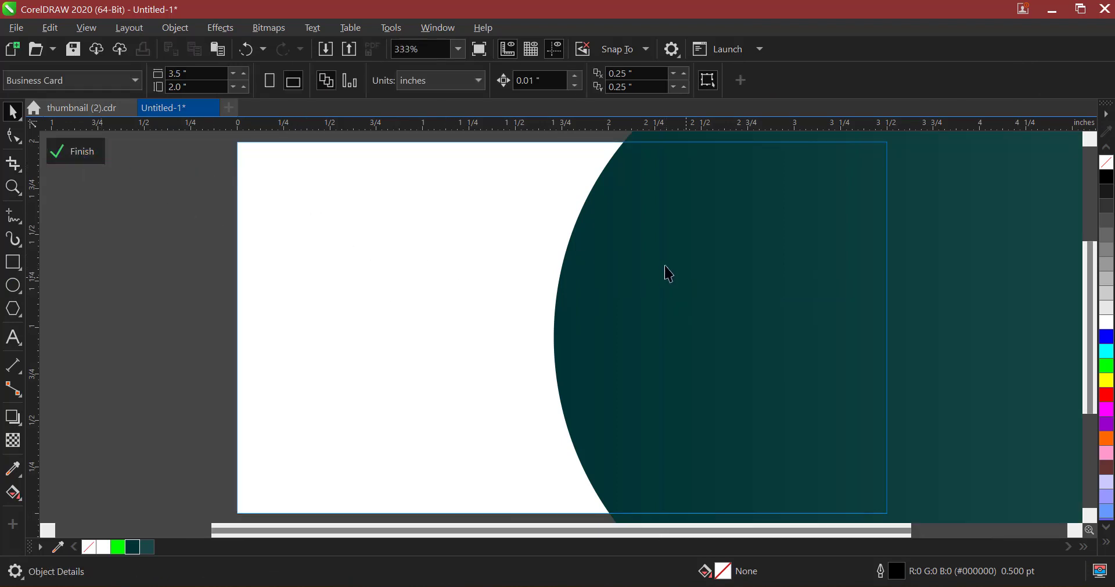
{"action": "scroll", "coordinate": [668, 271], "scroll_direction": "down", "scroll_amount": 2}
{"action": "left_click_drag", "start_coordinate": [709, 287], "coordinate": [510, 153]}
{"action": "left_click", "coordinate": [559, 184]}
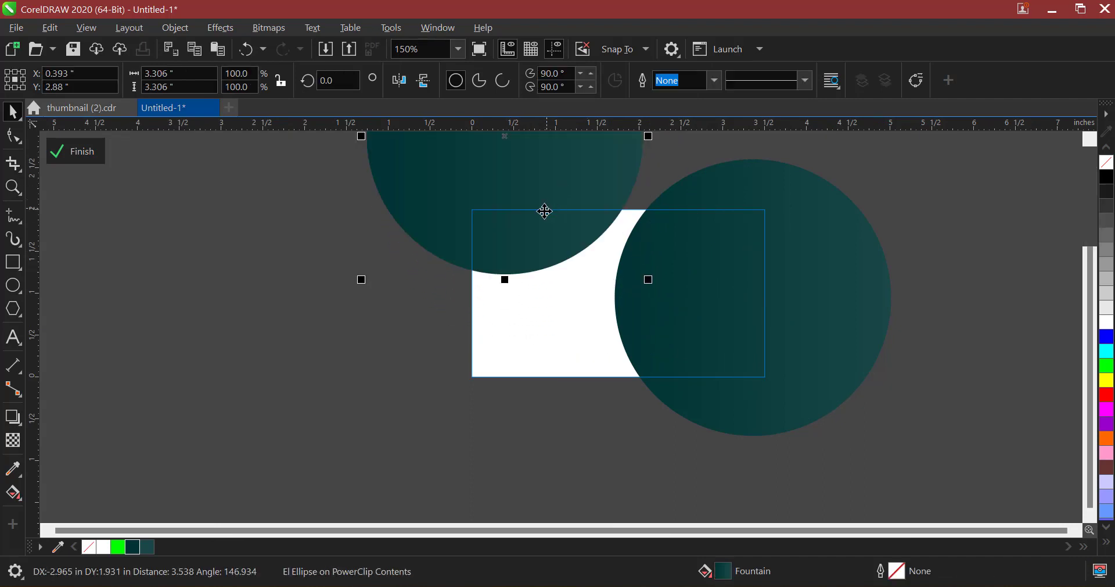
{"action": "left_click_drag", "start_coordinate": [539, 215], "coordinate": [542, 214]}
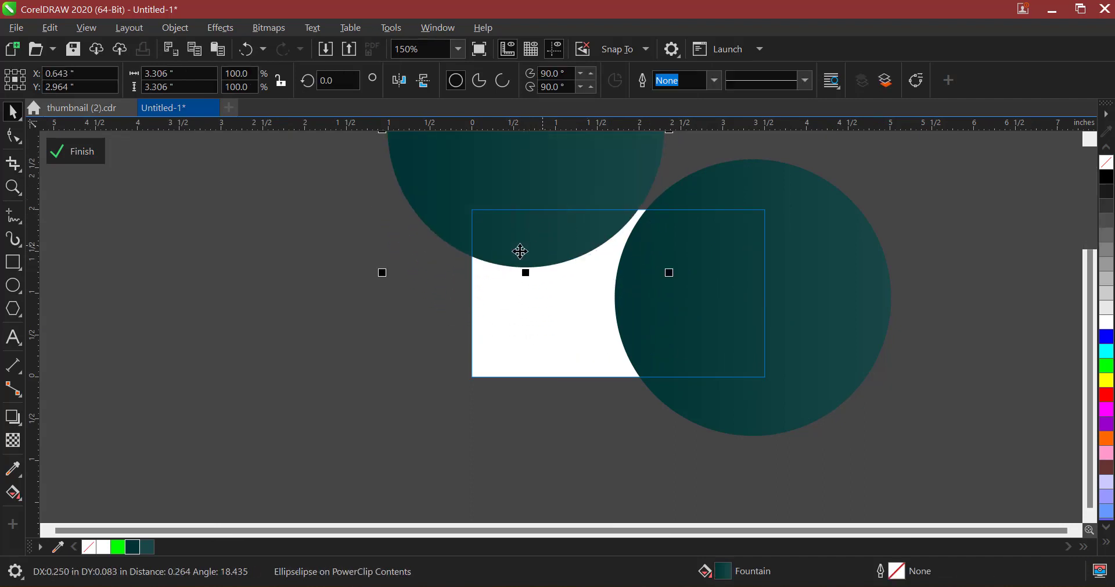
{"action": "left_click", "coordinate": [1108, 320]}
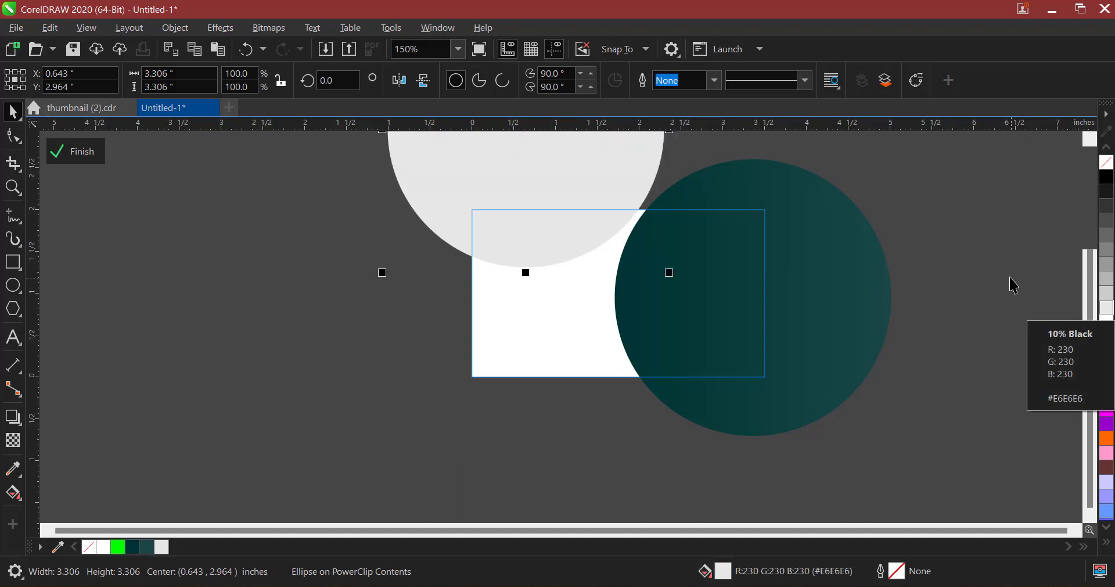
{"action": "key", "text": "Escape"}
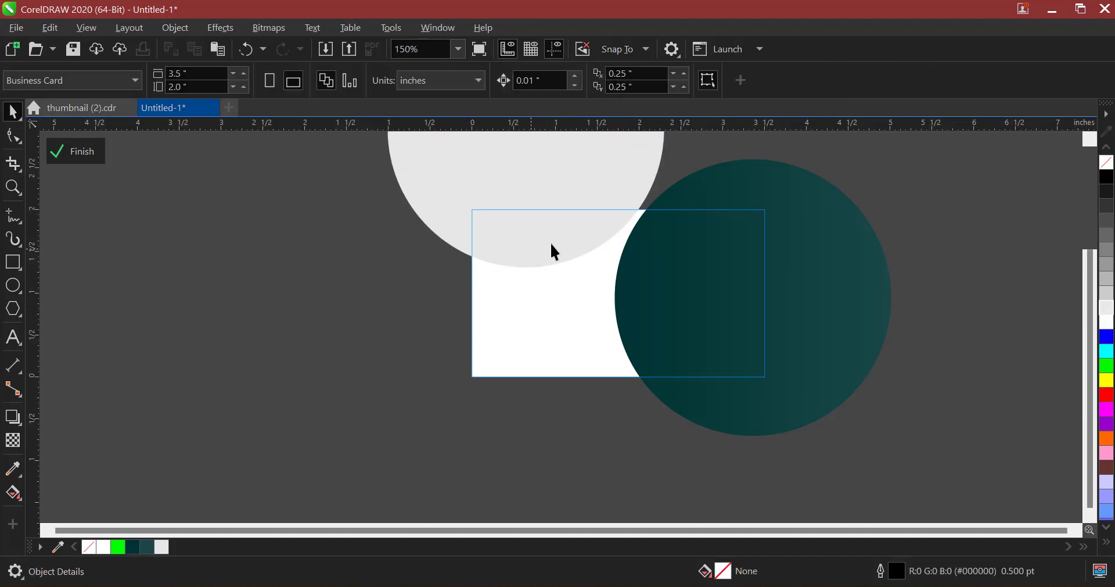
Step: Squash the grey circle into a wider, flatter ellipse
{"action": "left_click", "coordinate": [531, 218]}
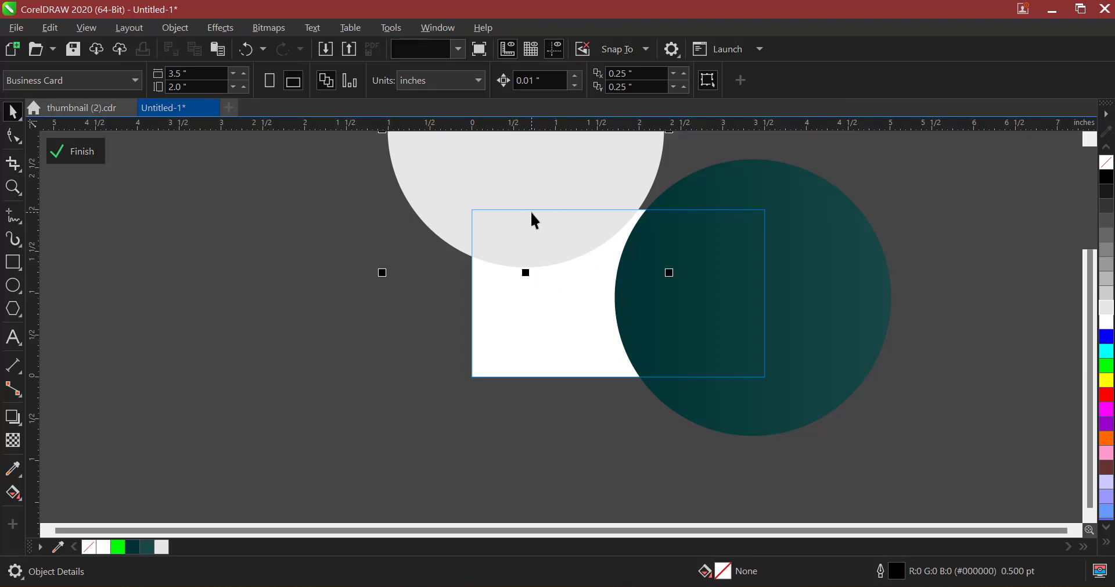
{"action": "left_click_drag", "start_coordinate": [525, 271], "coordinate": [535, 240]}
{"action": "left_click_drag", "start_coordinate": [541, 194], "coordinate": [566, 225]}
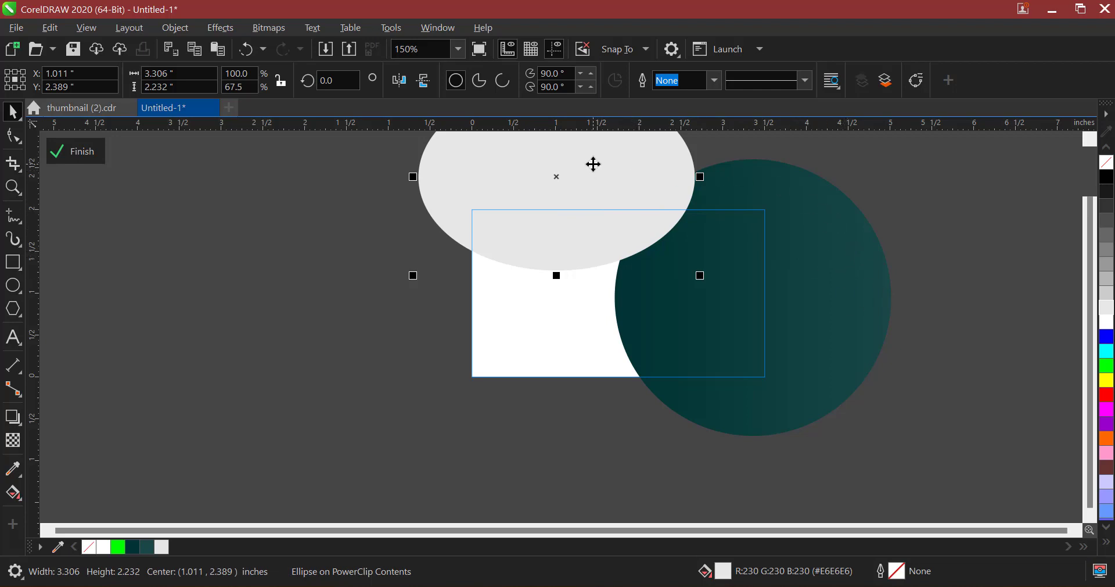
Step: Bring the teal circle to the front of the page and nudge the grey ellipse slightly lower
{"action": "left_click", "coordinate": [805, 251]}
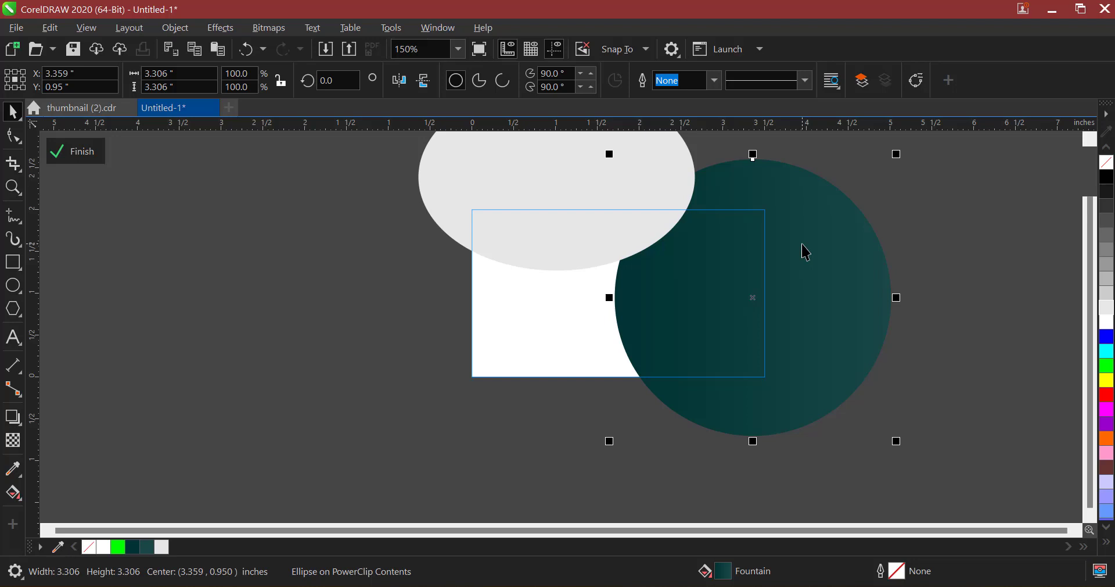
{"action": "right_click", "coordinate": [805, 251]}
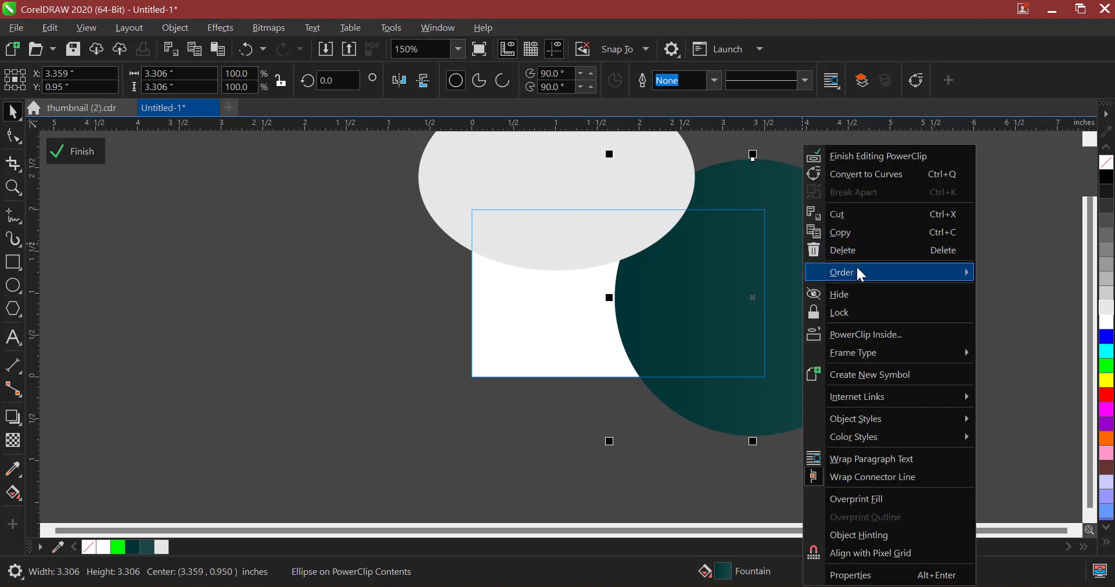
{"action": "mouse_move", "coordinate": [874, 276]}
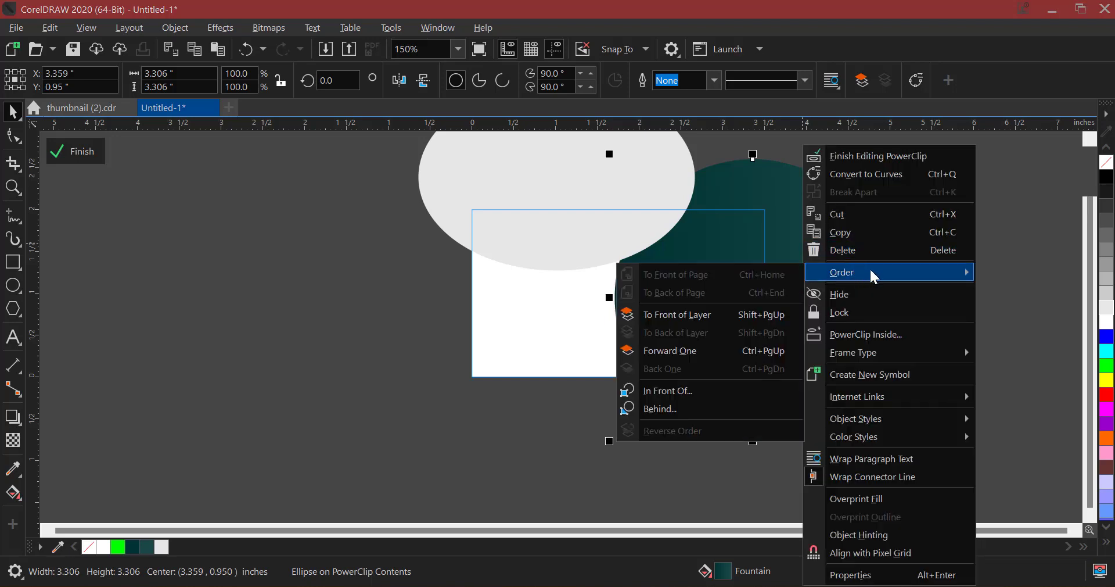
{"action": "left_click", "coordinate": [684, 314]}
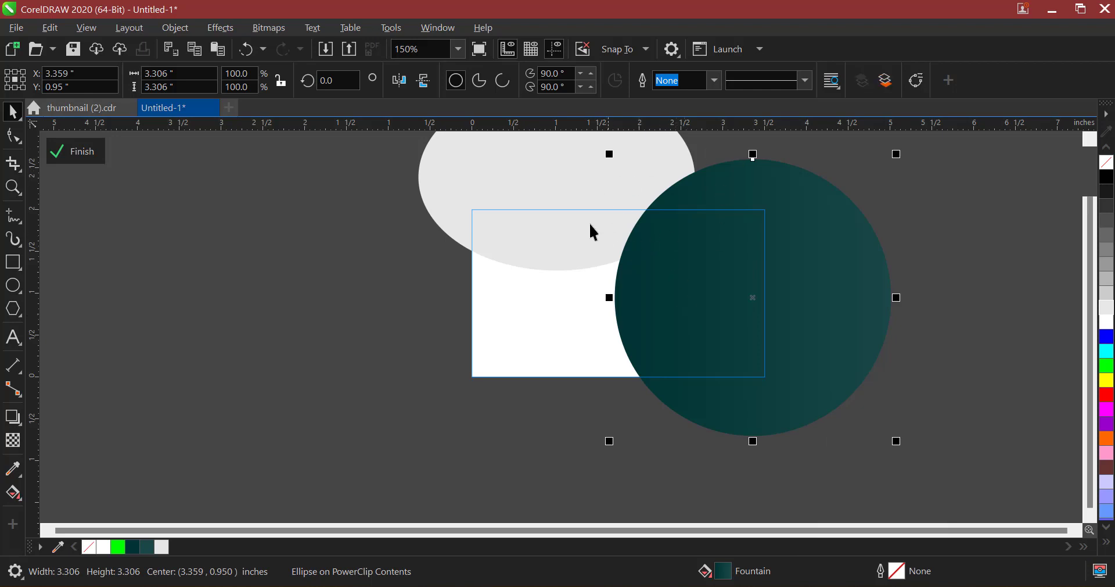
{"action": "left_click", "coordinate": [538, 189]}
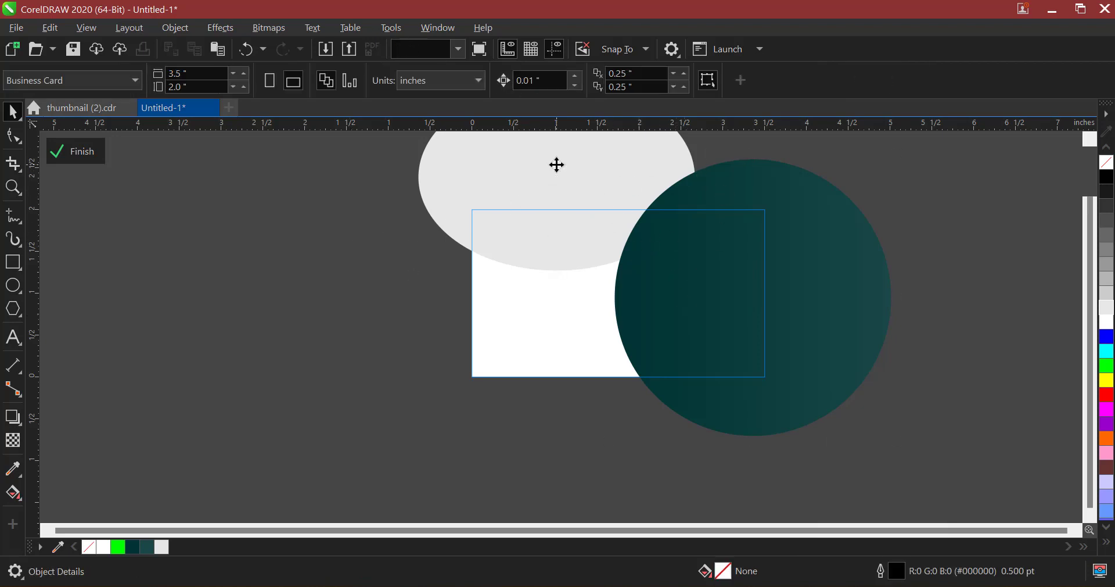
{"action": "left_click_drag", "start_coordinate": [555, 165], "coordinate": [557, 173]}
{"action": "left_click", "coordinate": [406, 211]}
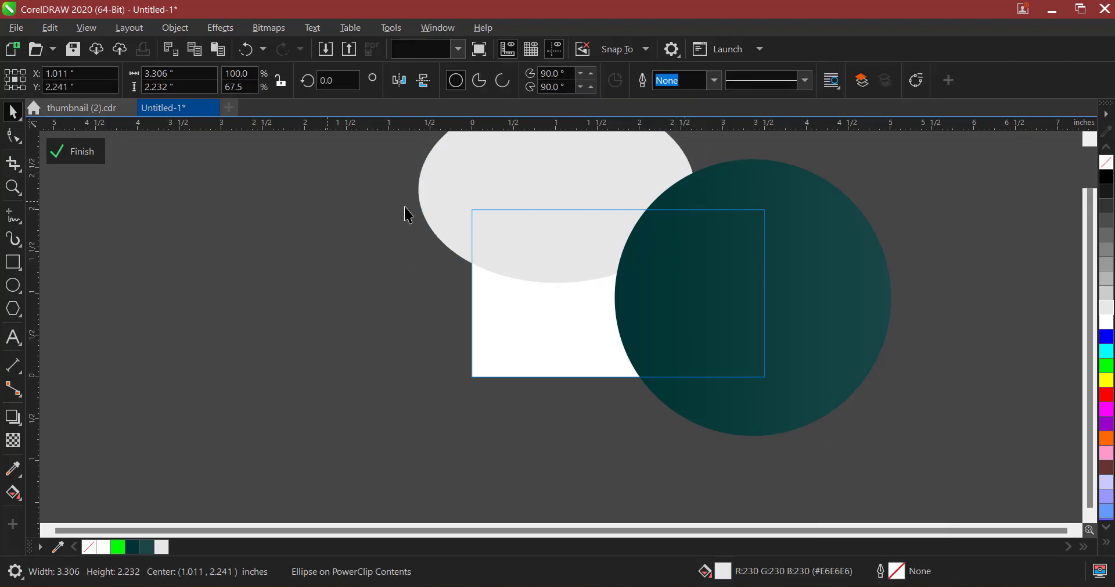
{"action": "scroll", "coordinate": [569, 227], "scroll_direction": "up", "scroll_amount": 2}
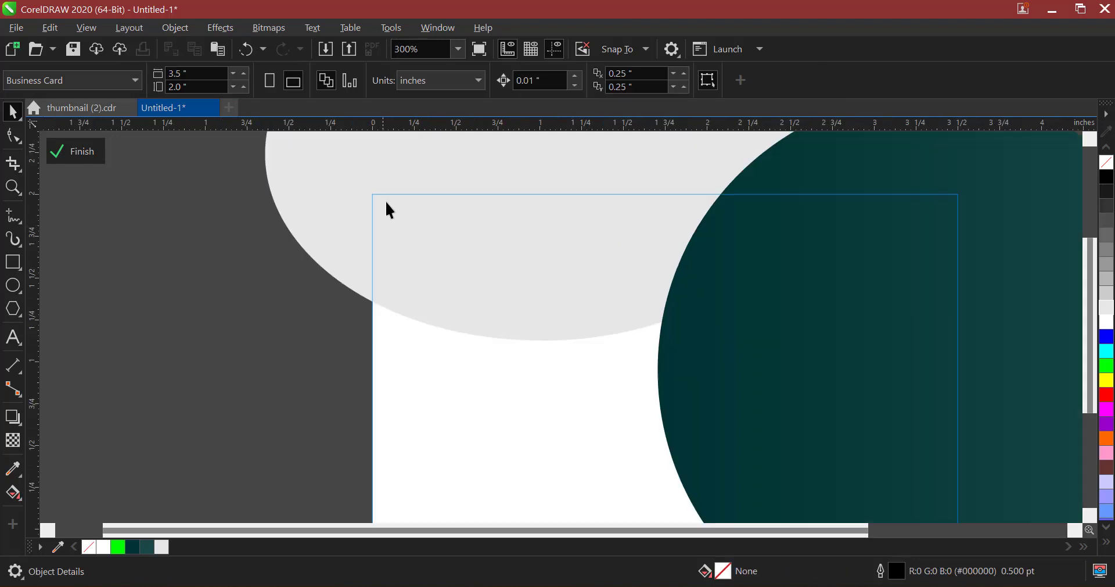
Step: Type the cardholder's name near the card's top left and set it to Times New Roman Bold
{"action": "left_click", "coordinate": [13, 337]}
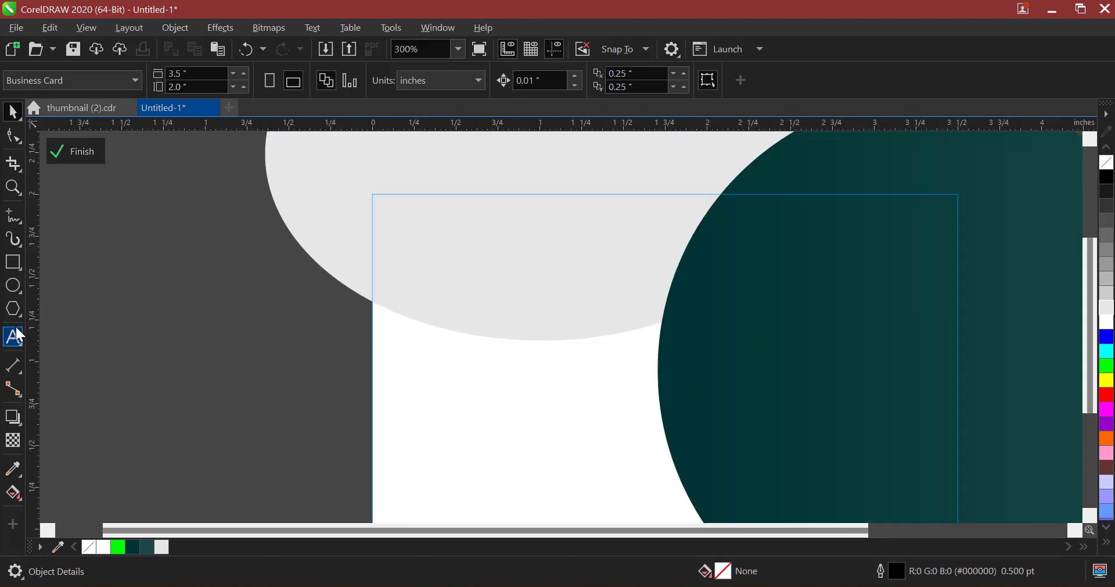
{"action": "left_click", "coordinate": [434, 238]}
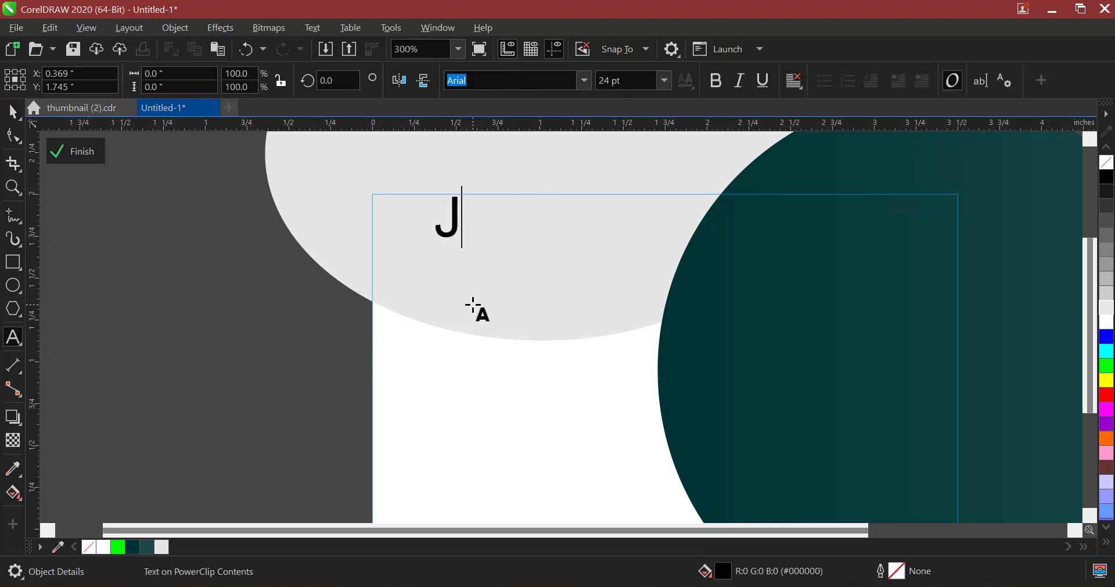
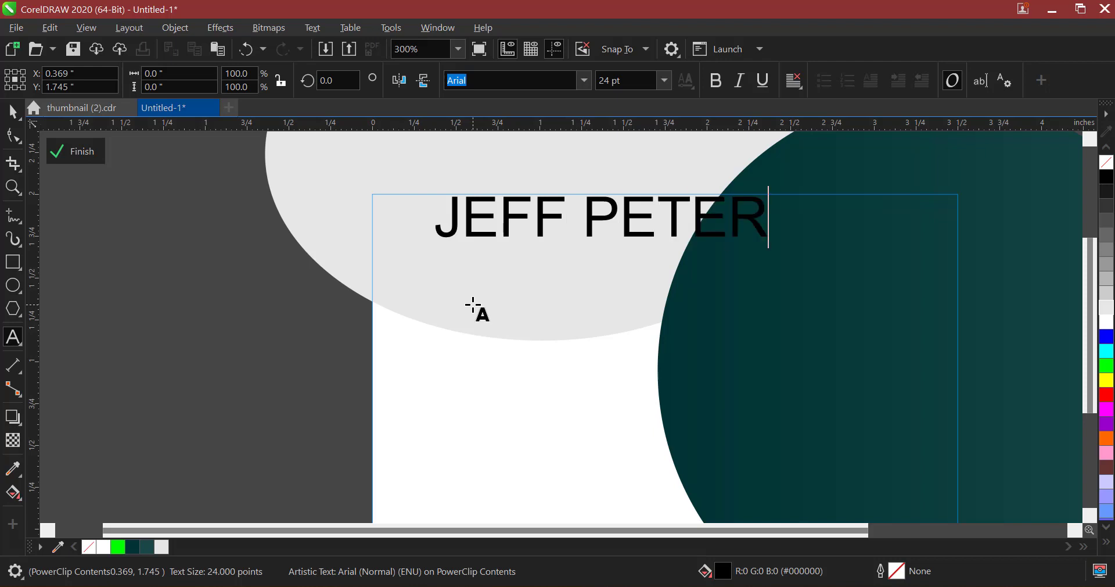
{"action": "key", "text": "ctrl+space"}
{"action": "left_click_drag", "start_coordinate": [772, 191], "coordinate": [643, 213]}
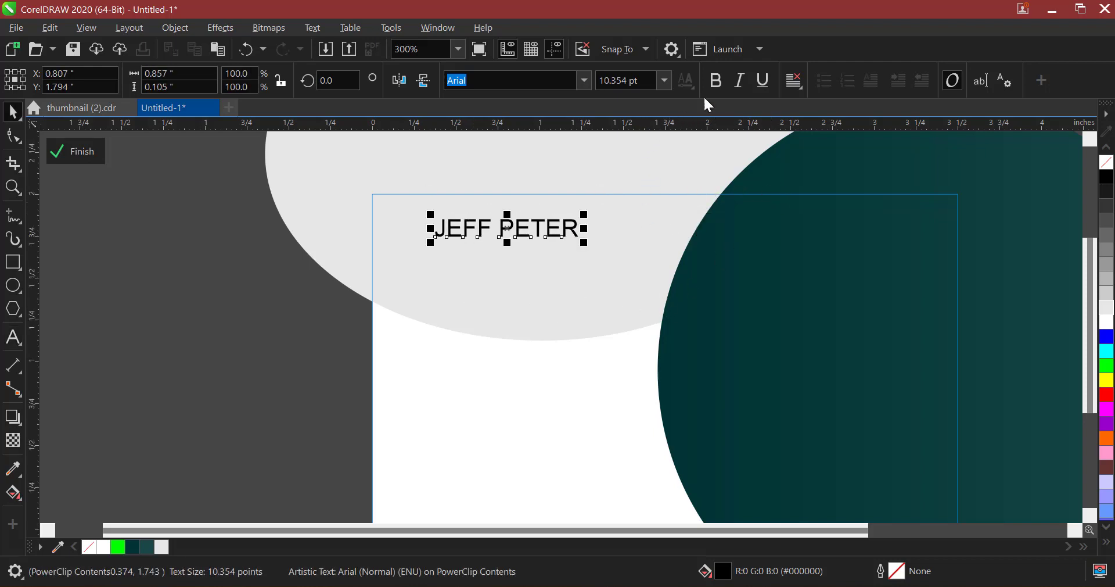
{"action": "left_click", "coordinate": [587, 82]}
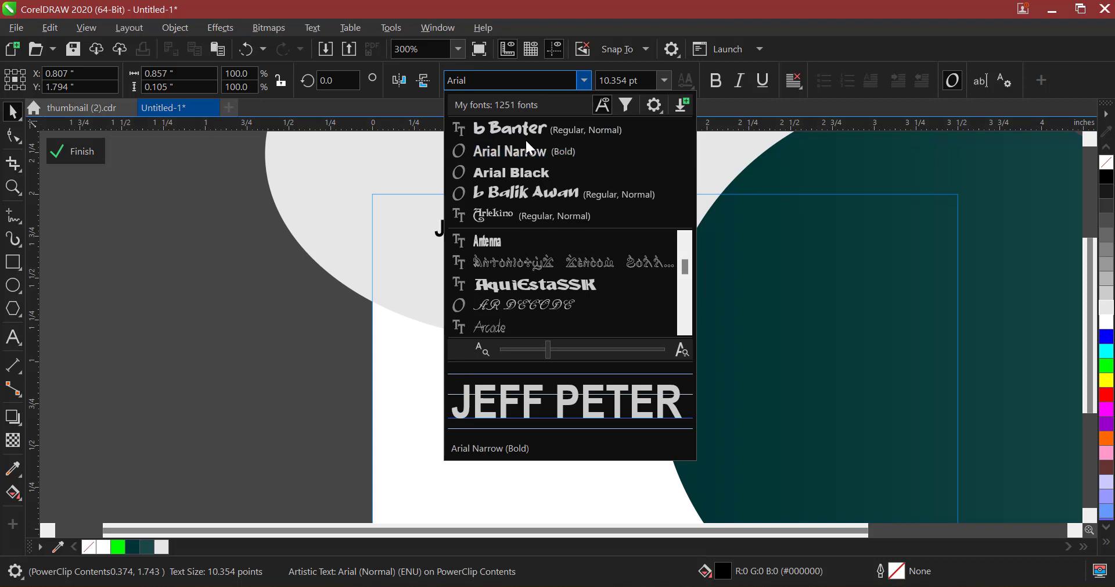
{"action": "key", "text": "t"}
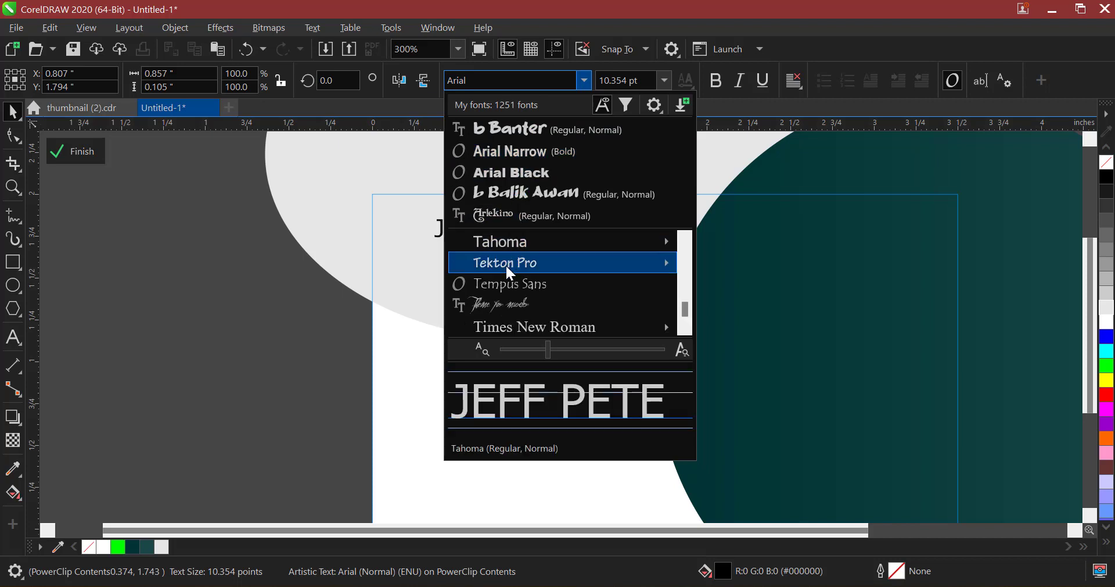
{"action": "mouse_move", "coordinate": [556, 325]}
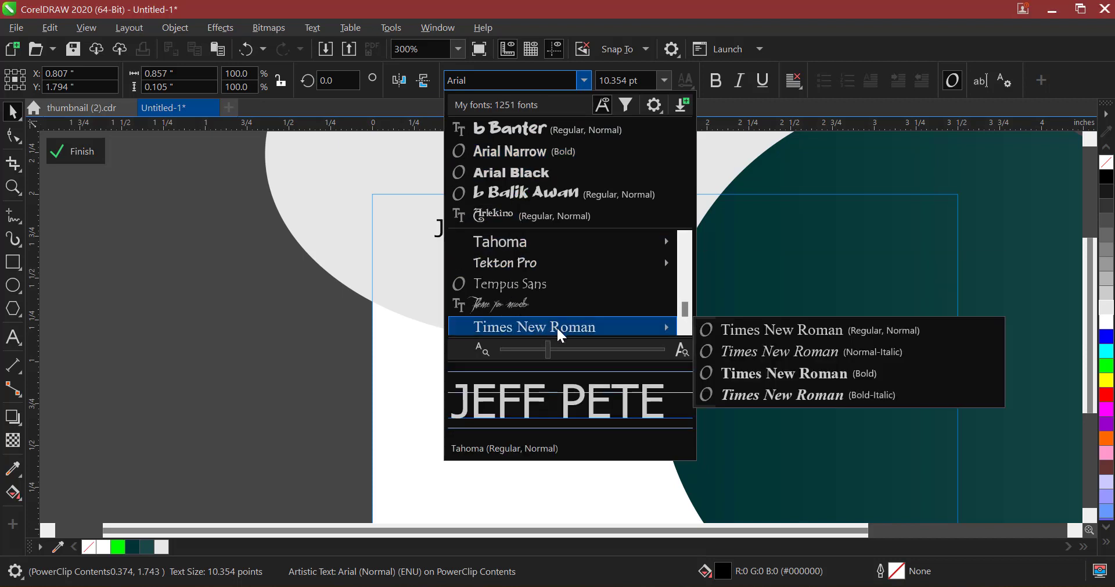
{"action": "left_click", "coordinate": [748, 373]}
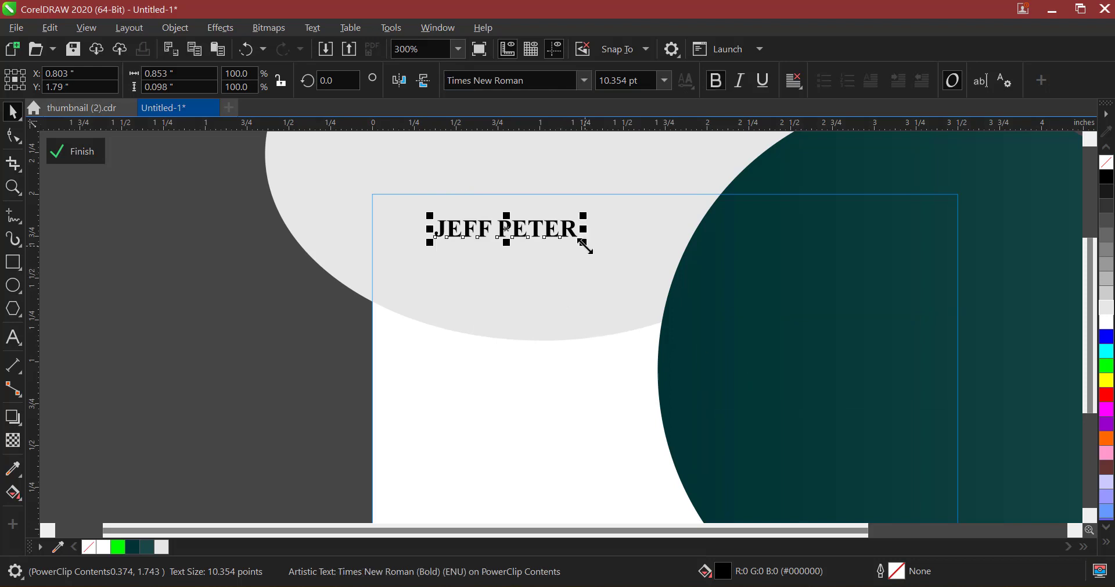
Step: Shrink the name to about 8.8 pt, move it to the left edge, and begin 'Graphic Designer' below
{"action": "left_click_drag", "start_coordinate": [583, 242], "coordinate": [562, 256]}
{"action": "left_click_drag", "start_coordinate": [507, 231], "coordinate": [485, 235]}
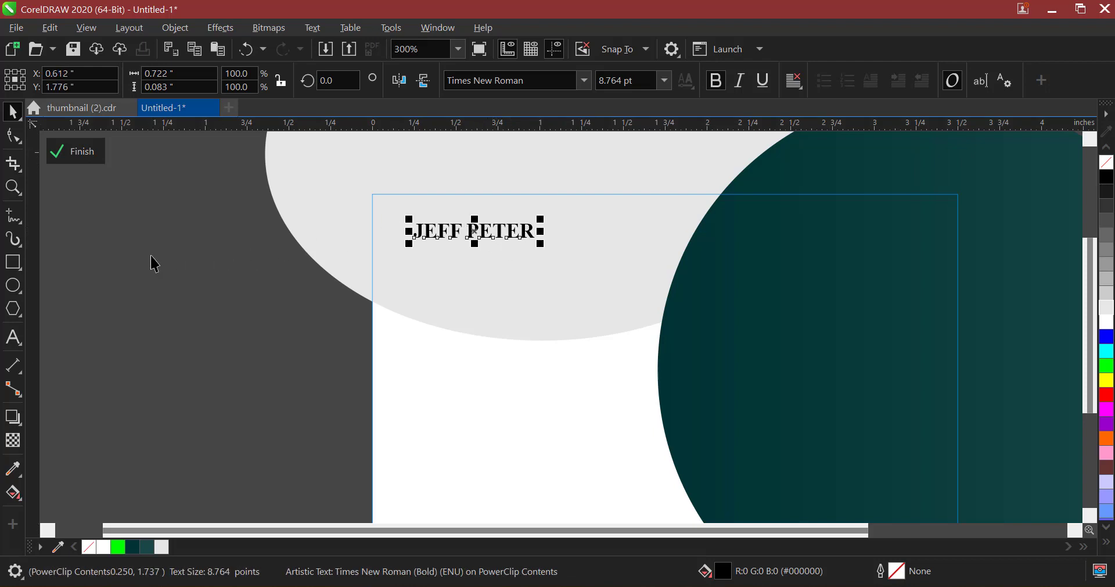
{"action": "left_click", "coordinate": [80, 269]}
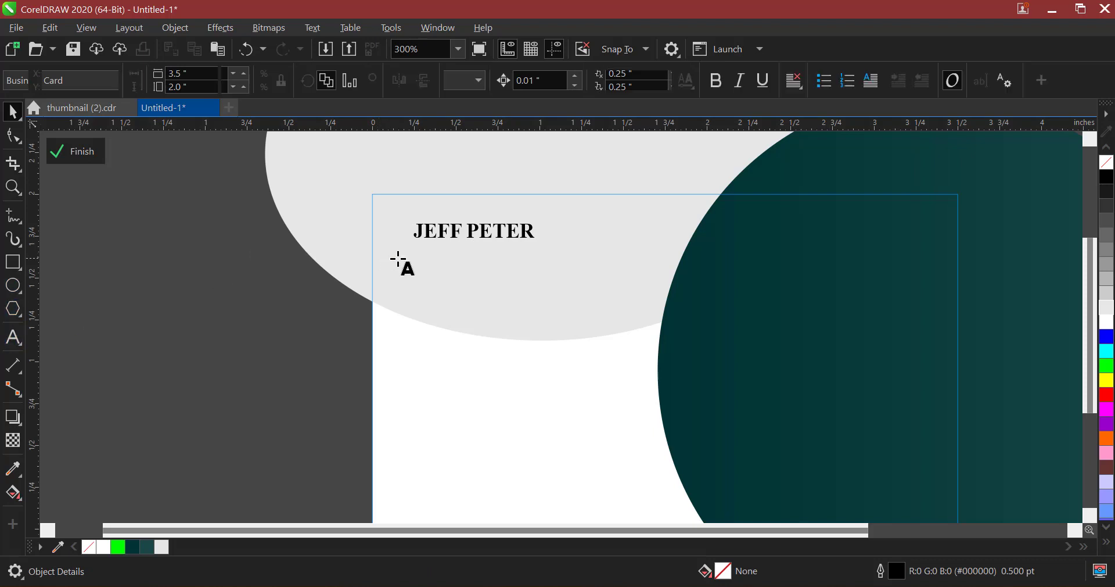
{"action": "left_click", "coordinate": [417, 251]}
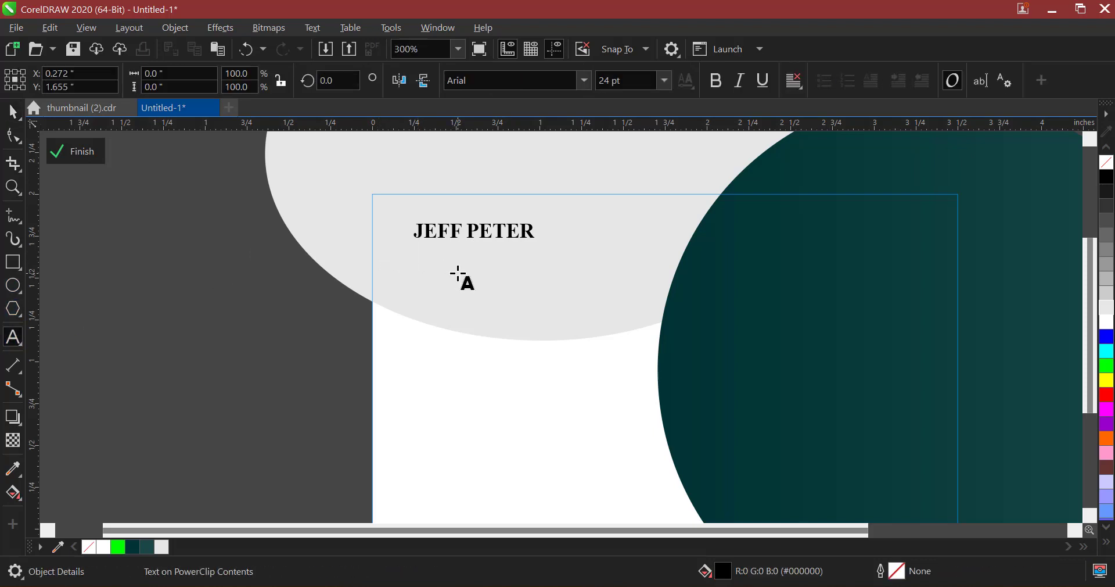
{"action": "type", "text": "Gra"}
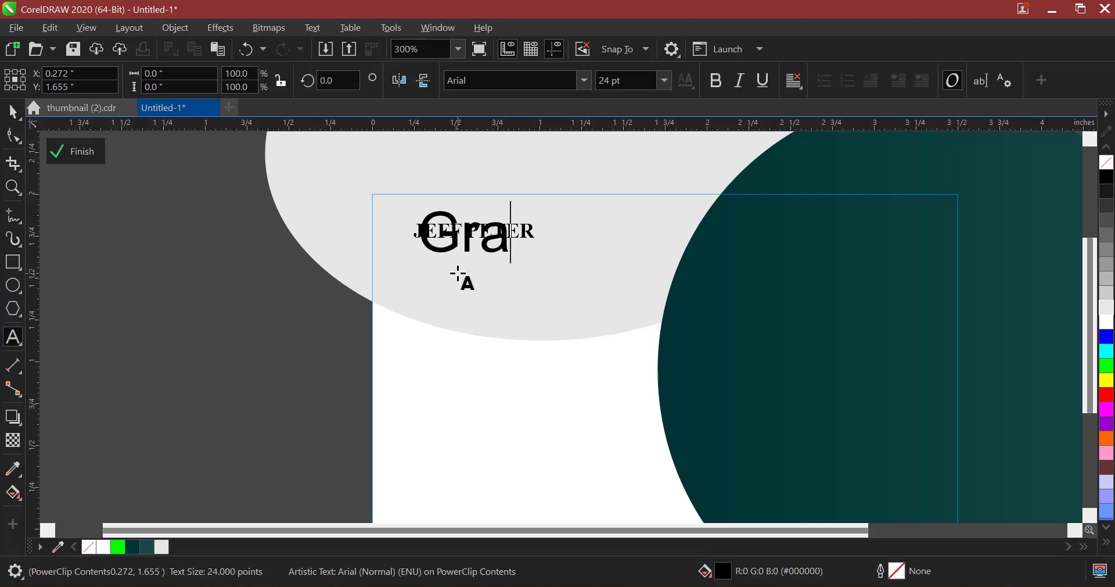
{"action": "type", "text": "phic "}
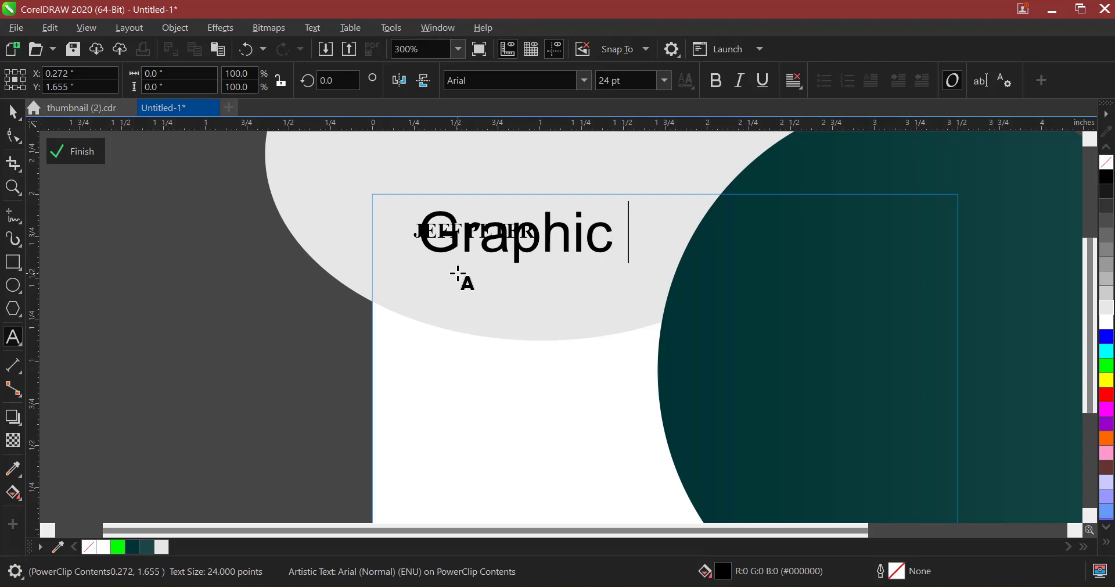
{"action": "type", "text": "Designe"}
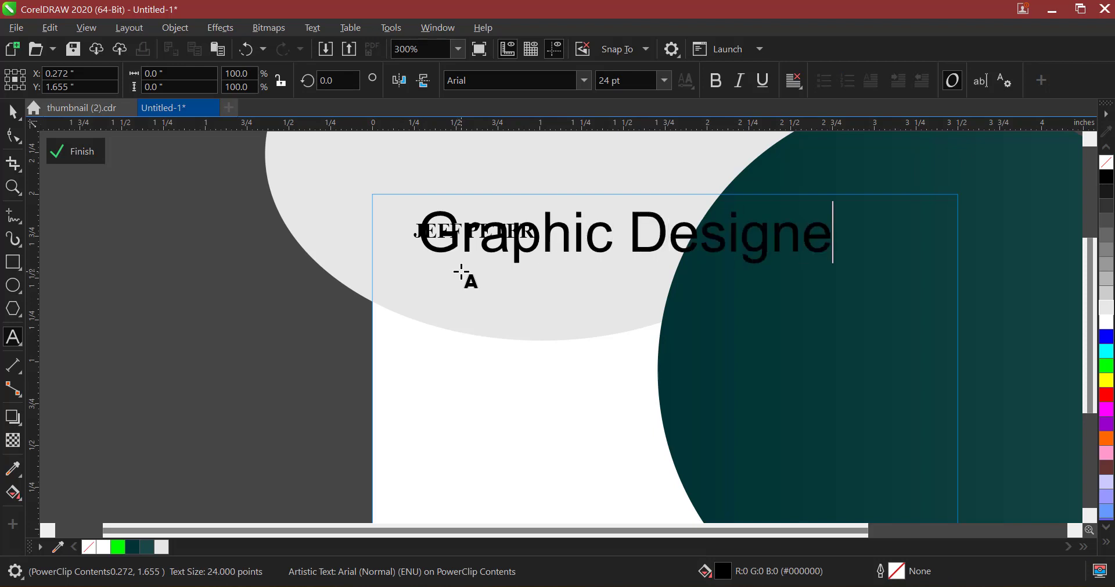
{"action": "type", "text": "r"}
Step: Shrink the new Graphic Designer text to 5.1 pt and place it under the name, undoing a stray circle move
{"action": "key", "text": "ctrl+space"}
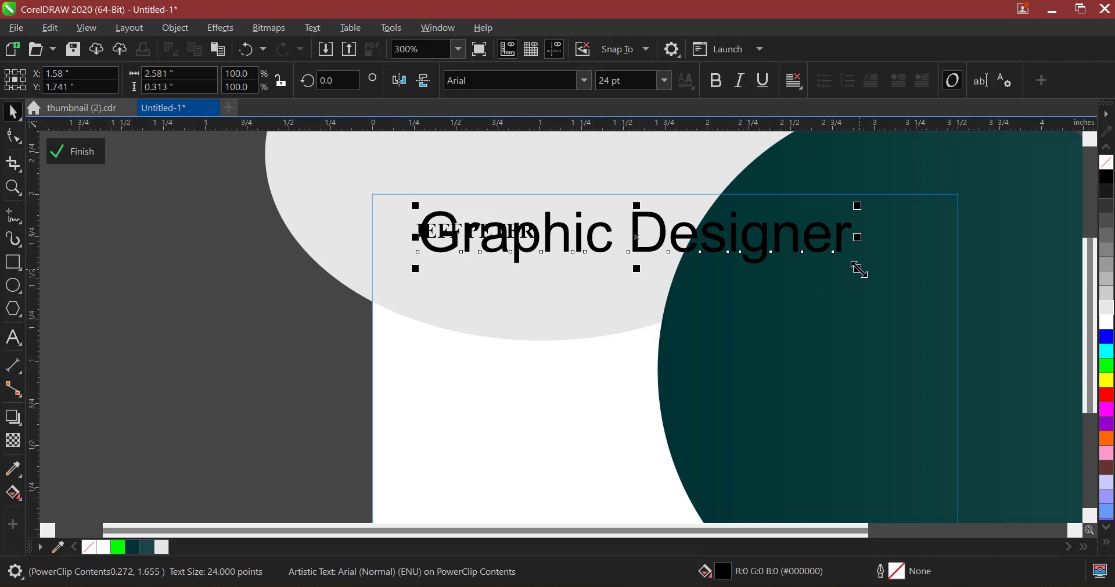
{"action": "left_click_drag", "start_coordinate": [807, 250], "coordinate": [732, 250]}
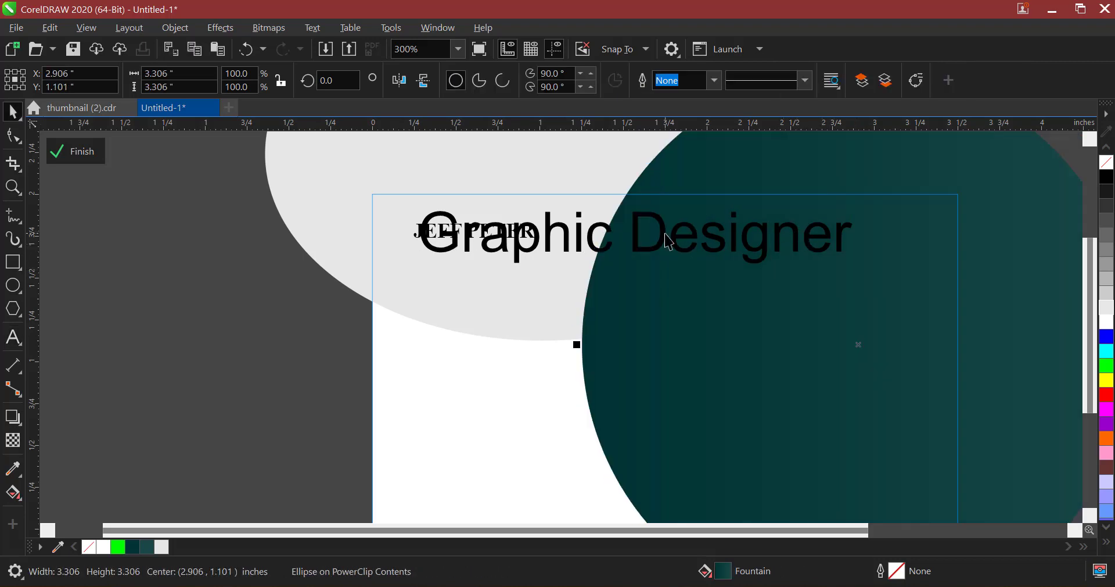
{"action": "key", "text": "ctrl+z"}
{"action": "left_click", "coordinate": [569, 242]}
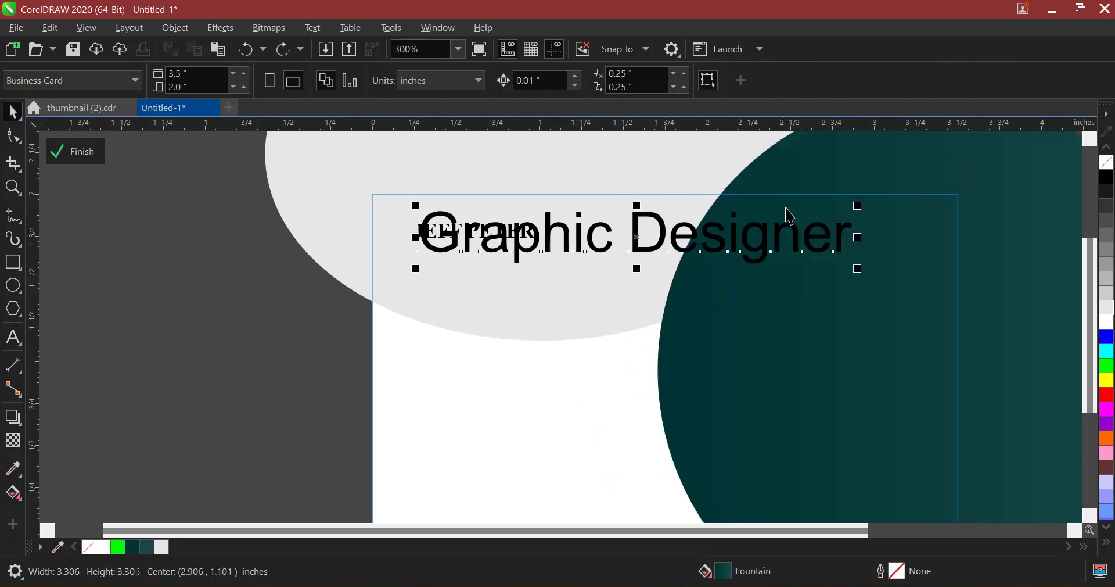
{"action": "left_click_drag", "start_coordinate": [858, 205], "coordinate": [570, 242]}
{"action": "scroll", "coordinate": [419, 244], "scroll_direction": "up", "scroll_amount": 3}
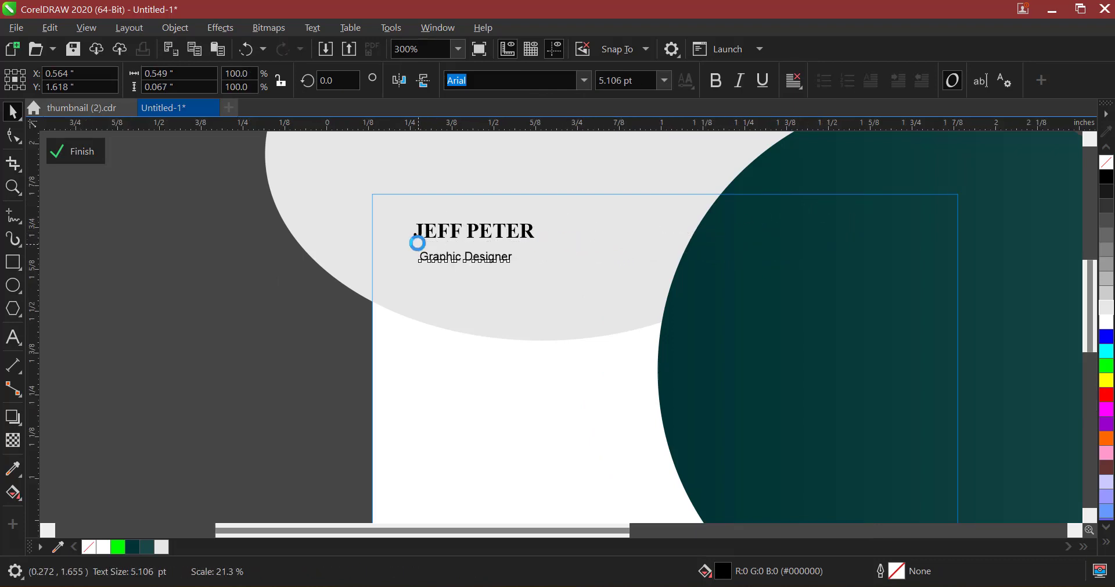
{"action": "left_click_drag", "start_coordinate": [457, 304], "coordinate": [437, 263]}
Step: Finish editing the card's PowerClip contents so the whole card shows
{"action": "left_click", "coordinate": [142, 463]}
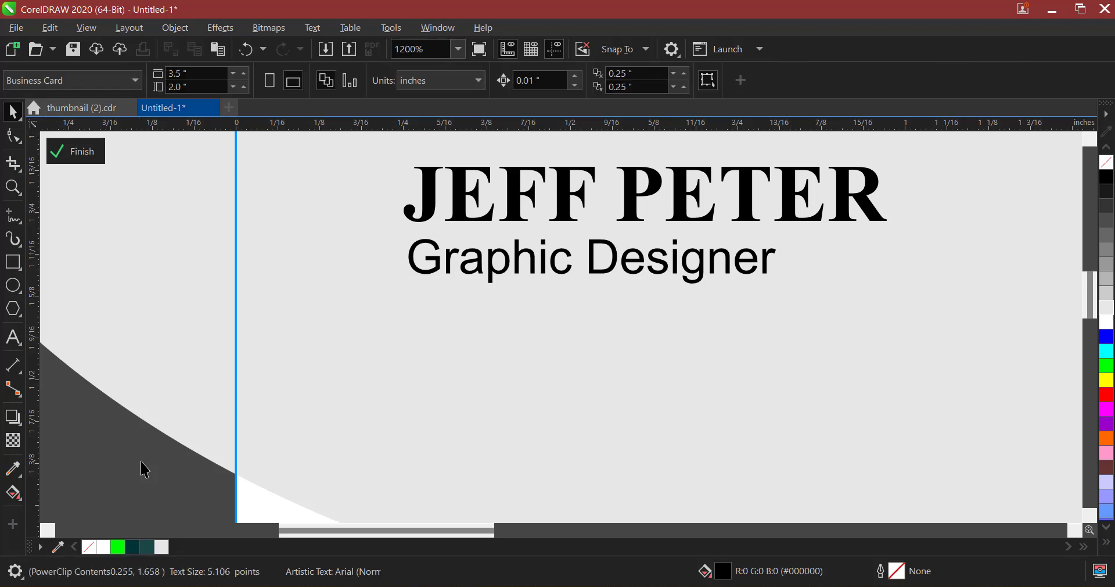
{"action": "key", "text": "F4"}
{"action": "left_click", "coordinate": [169, 416], "text": "ctrl"}
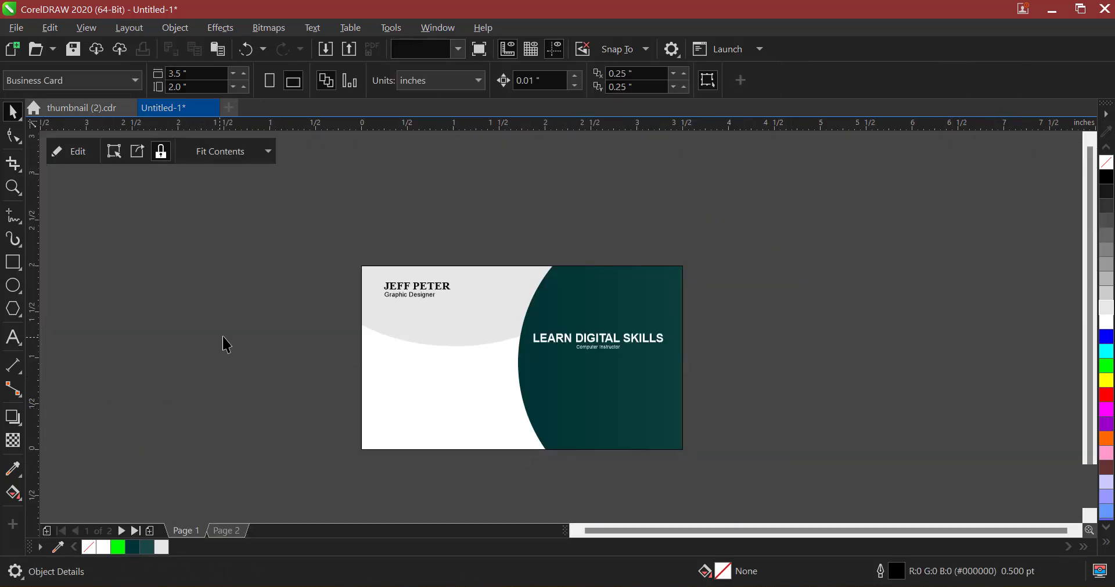
Step: Add an 'Our Services' text line below Graphic Designer
{"action": "left_click", "coordinate": [794, 273]}
{"action": "key", "text": "F4"}
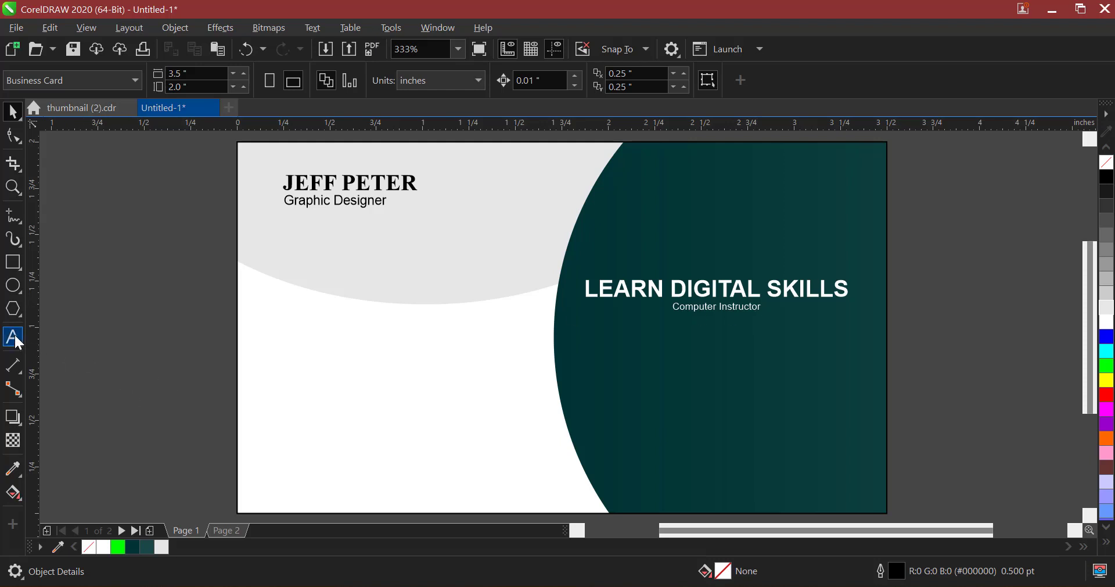
{"action": "left_click", "coordinate": [285, 264]}
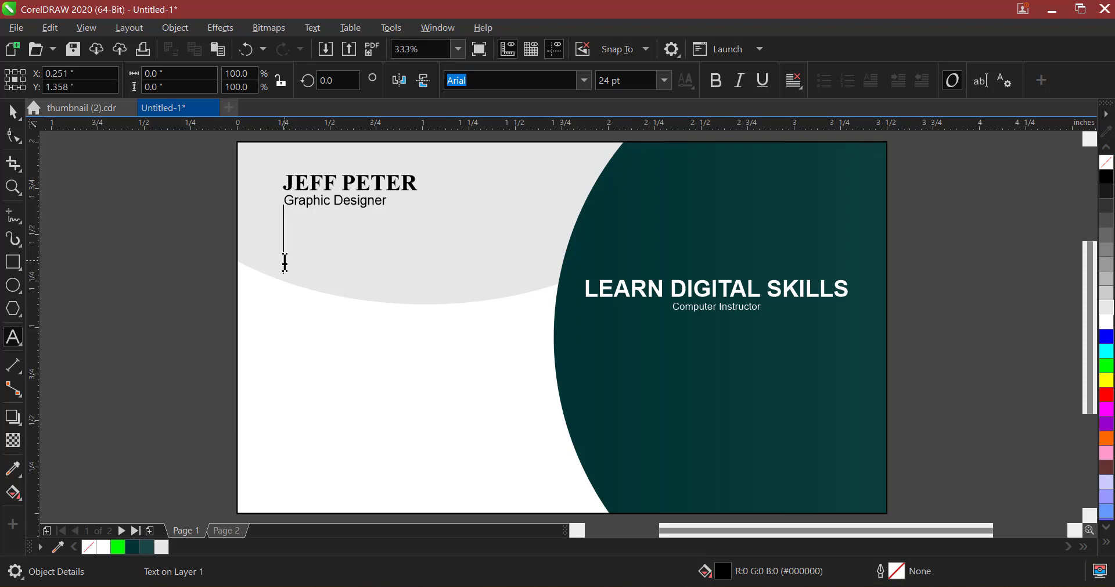
{"action": "type", "text": "OUR"}
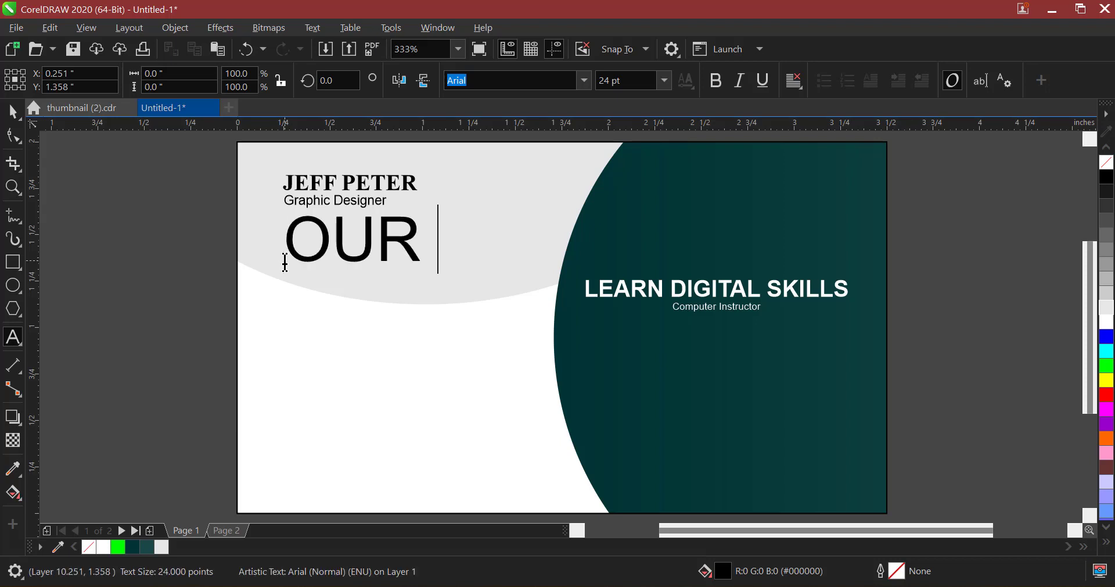
{"action": "key", "text": "BackSpace"}
{"action": "key", "text": "BackSpace"}
{"action": "key", "text": "BackSpace"}
{"action": "type", "text": "utr"}
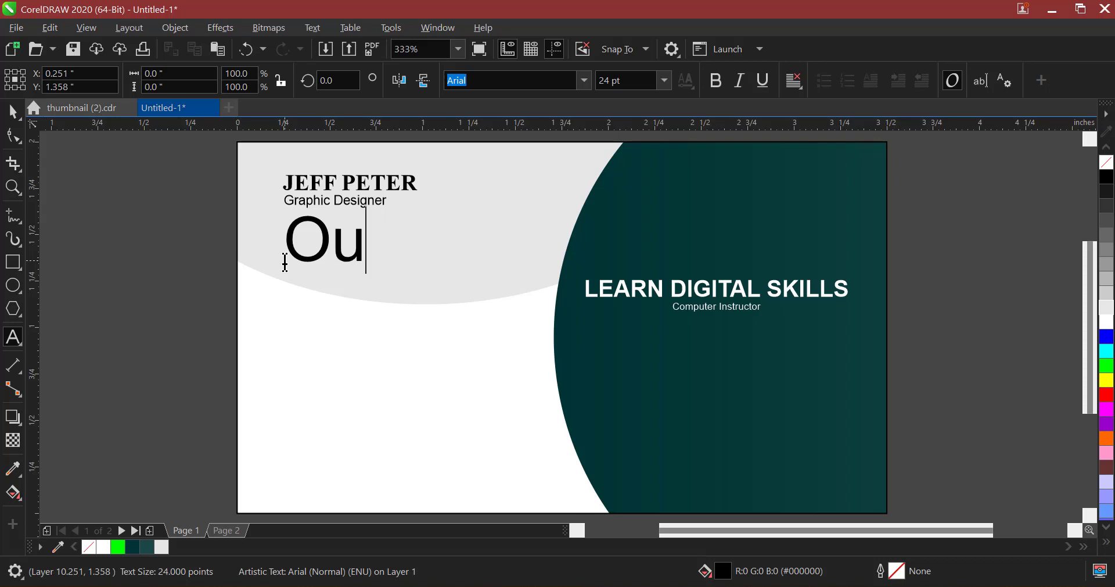
{"action": "key", "text": "BackSpace"}
{"action": "key", "text": "BackSpace"}
{"action": "type", "text": "r Ser"}
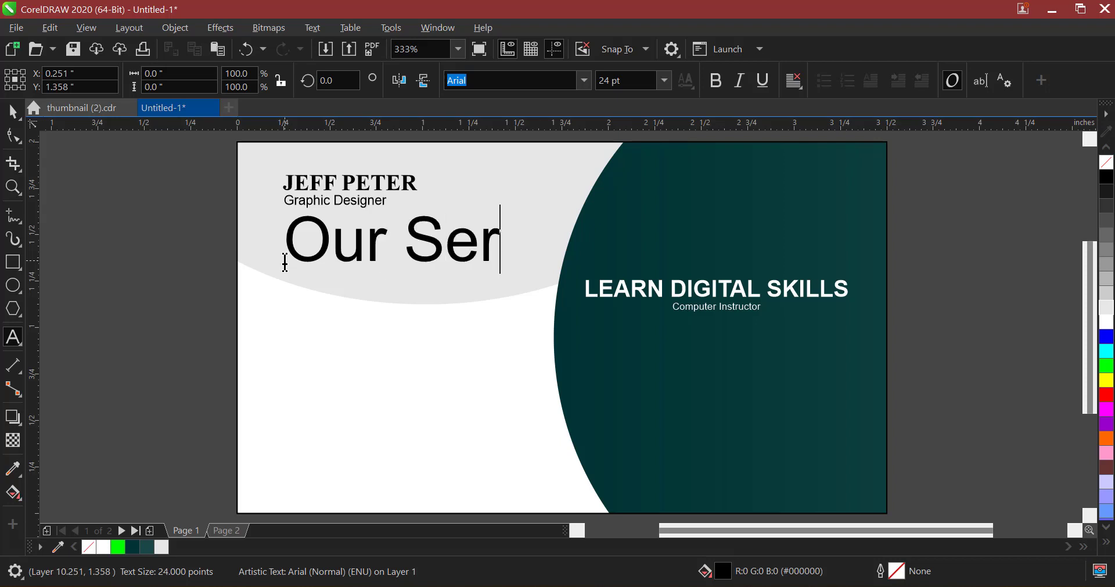
{"action": "type", "text": "vices"}
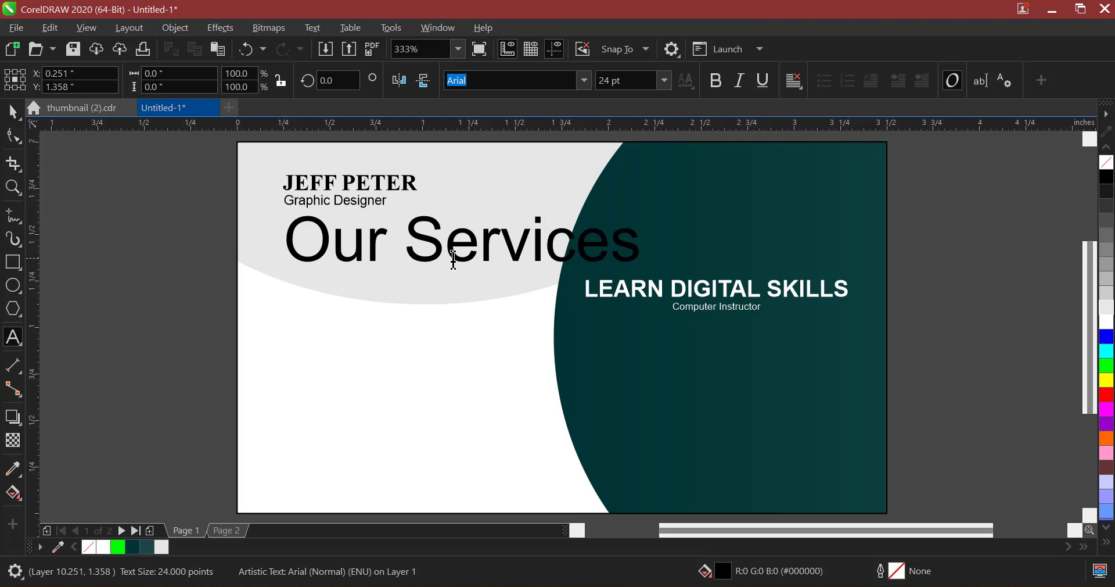
{"action": "key", "text": "ctrl+space"}
Step: Shrink the heading to 8.066 pt, color it dark teal #003333, make it bold and position it
{"action": "left_click_drag", "start_coordinate": [643, 212], "coordinate": [411, 234]}
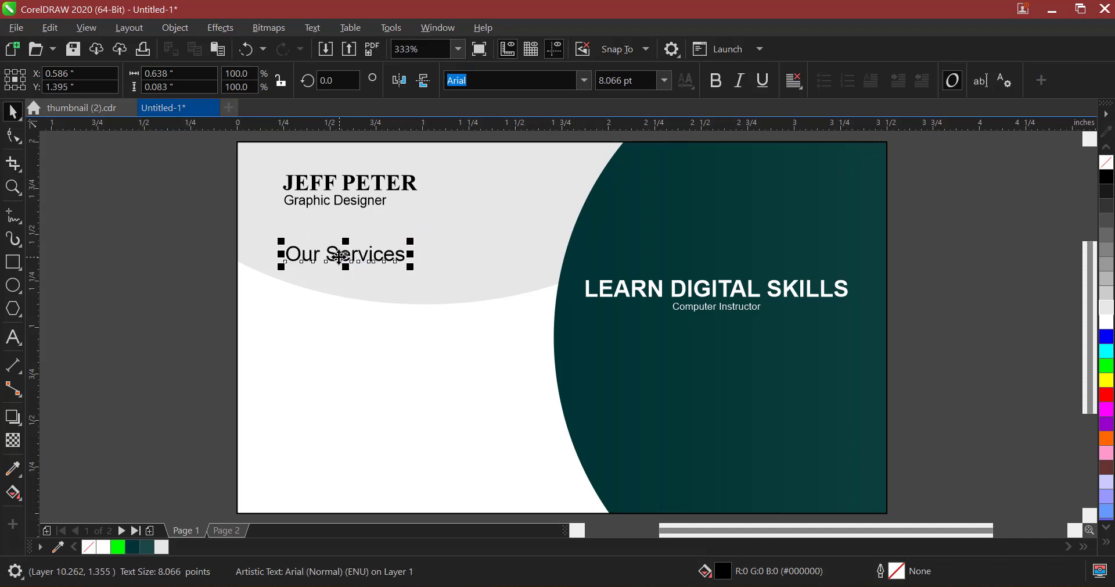
{"action": "left_click_drag", "start_coordinate": [340, 255], "coordinate": [340, 266]}
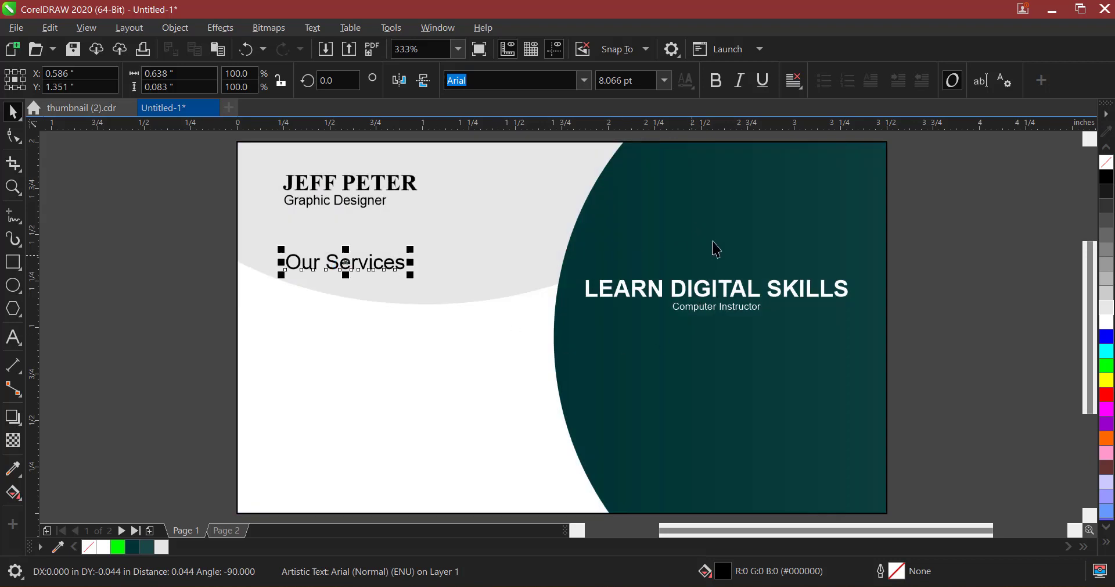
{"action": "left_click", "coordinate": [133, 548]}
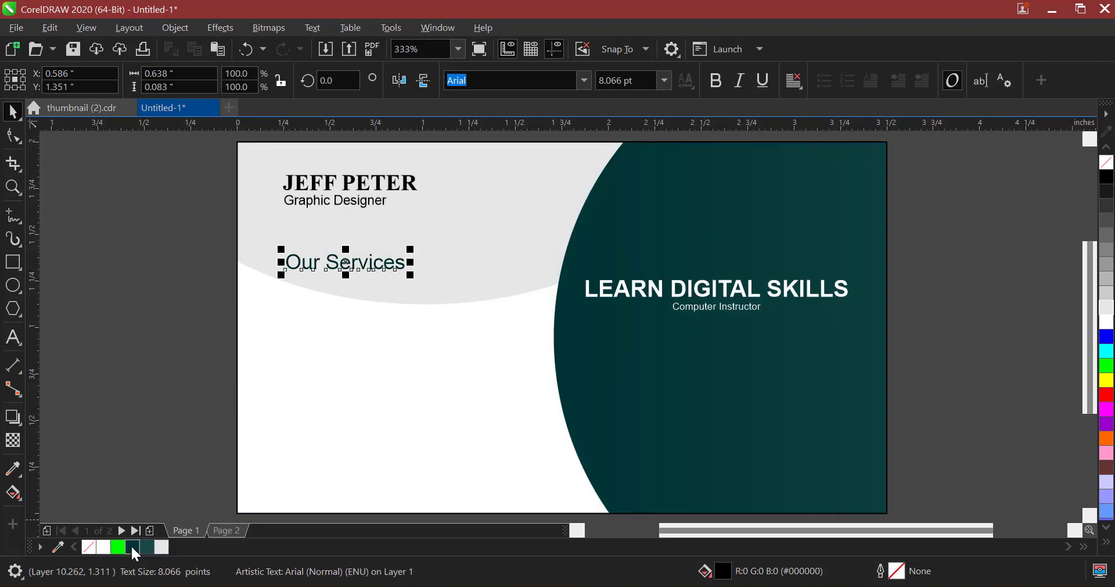
{"action": "left_click", "coordinate": [717, 82]}
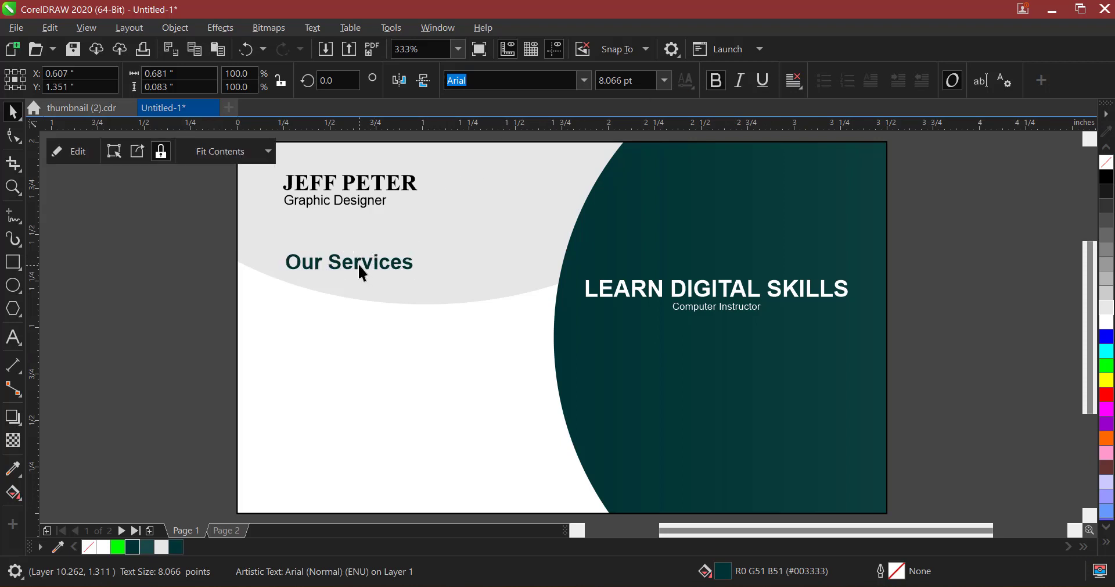
{"action": "left_click_drag", "start_coordinate": [356, 266], "coordinate": [348, 263]}
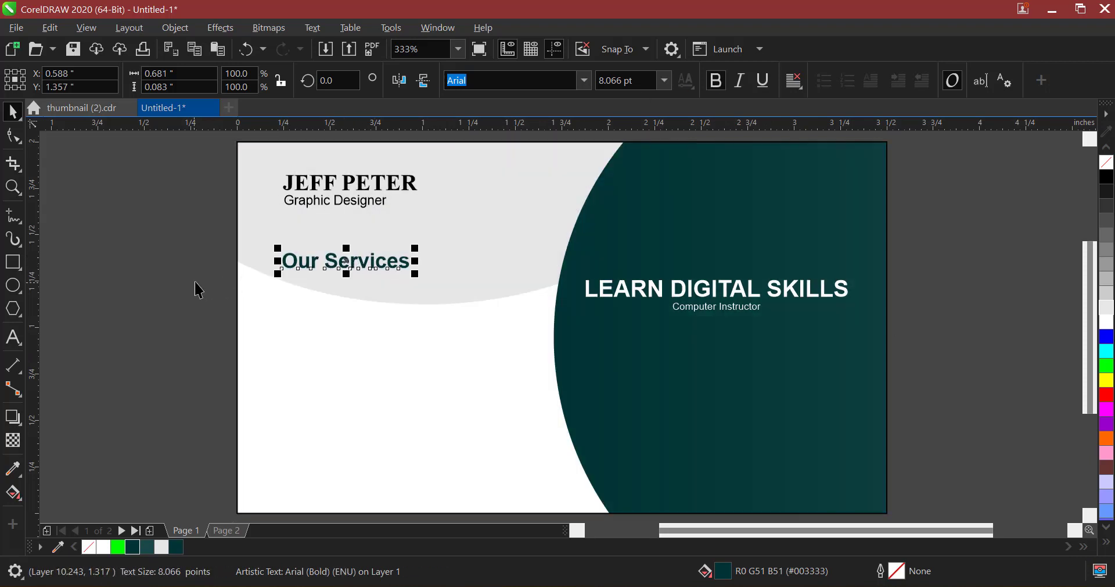
{"action": "left_click", "coordinate": [159, 304]}
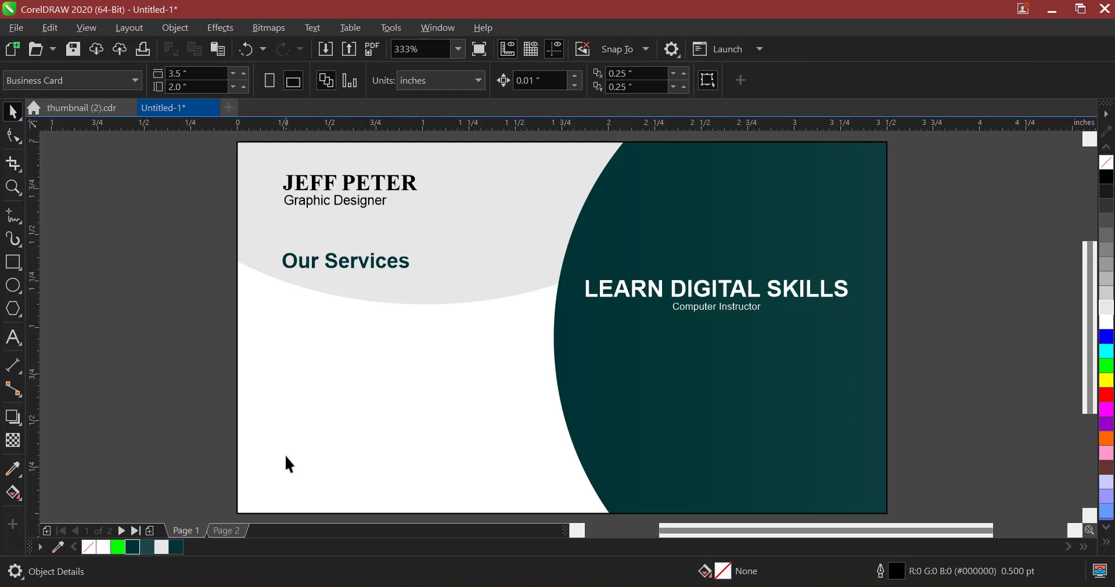
Step: Type Graphic Design, Digital Marketing, YouTube Marketing and Website Design as lines below Our Services
{"action": "double_click", "coordinate": [299, 296]}
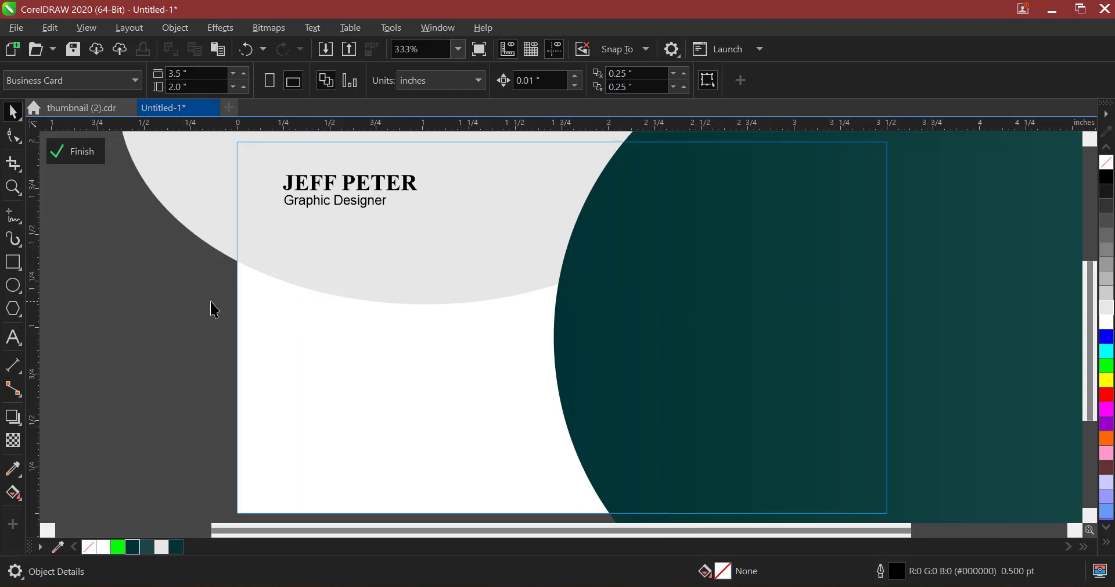
{"action": "left_click", "coordinate": [158, 314]}
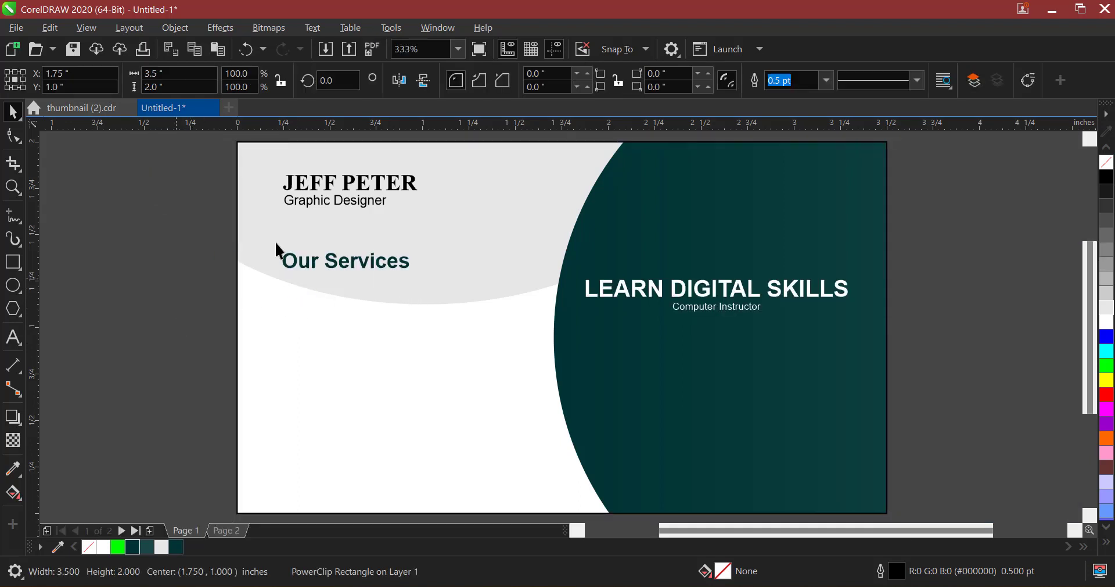
{"action": "key", "text": "Escape"}
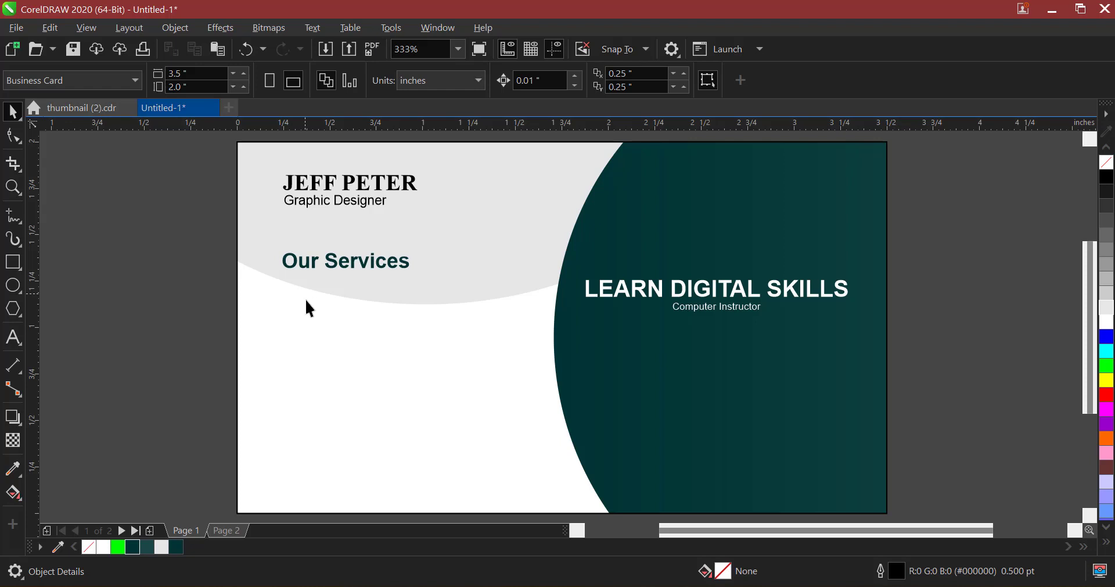
{"action": "left_click", "coordinate": [7, 339]}
{"action": "left_click", "coordinate": [282, 301]}
{"action": "left_click", "coordinate": [283, 301]}
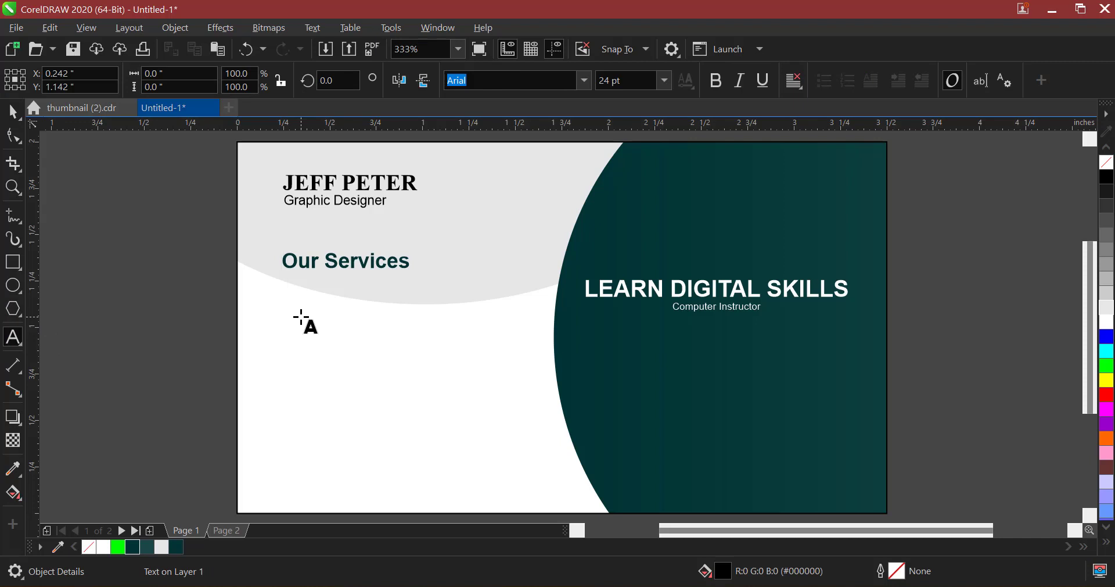
{"action": "type", "text": "Graphic Desi"}
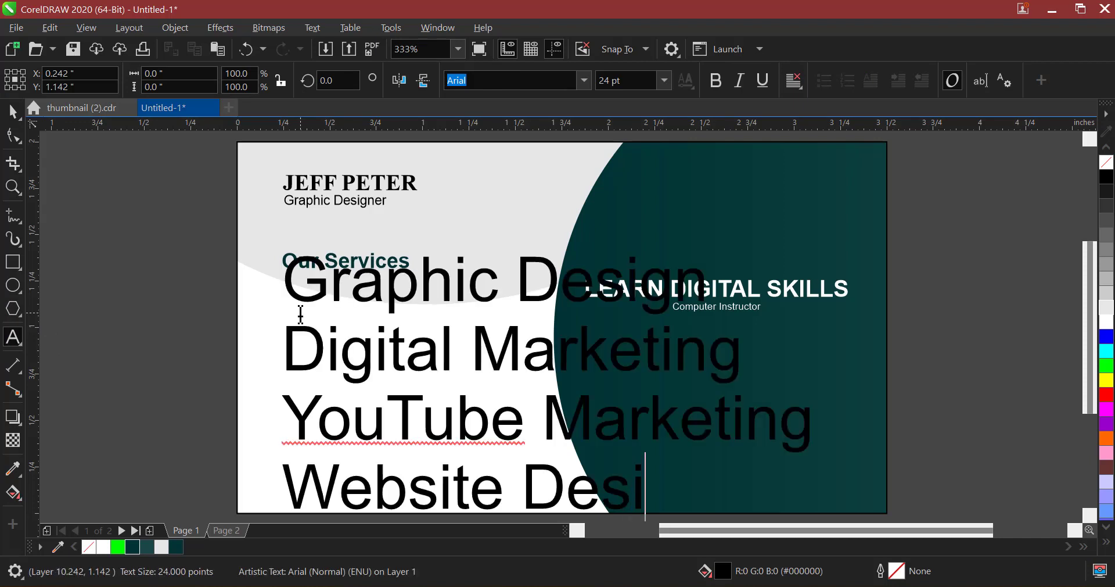
{"action": "type", "text": "gn"}
{"action": "key", "text": "ctrl+space"}
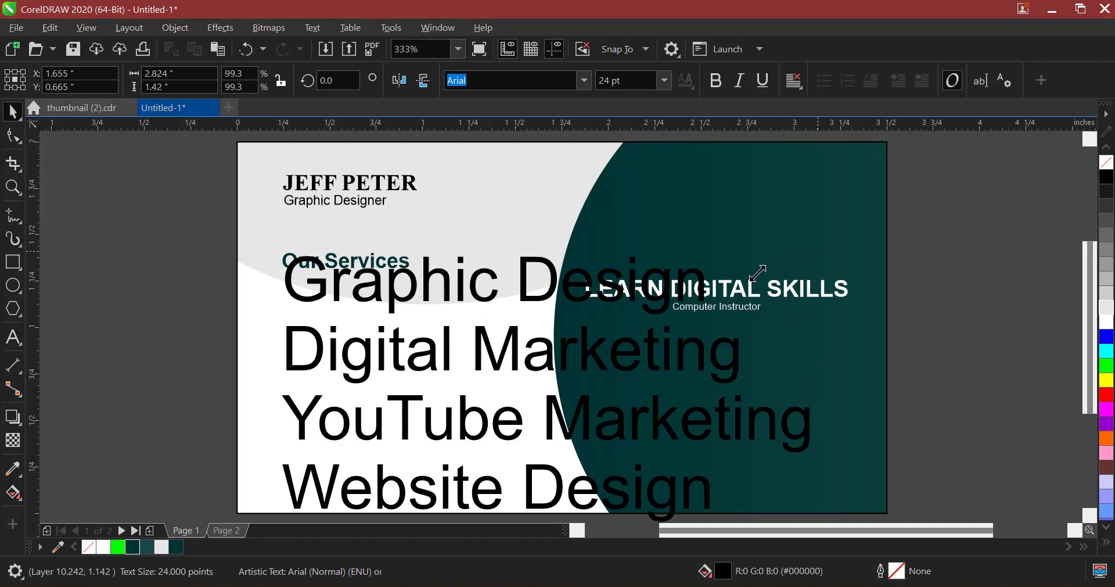
Step: Shrink the services list to about half size and tuck it under the lowered Our Services heading
{"action": "left_click_drag", "start_coordinate": [814, 251], "coordinate": [521, 393]}
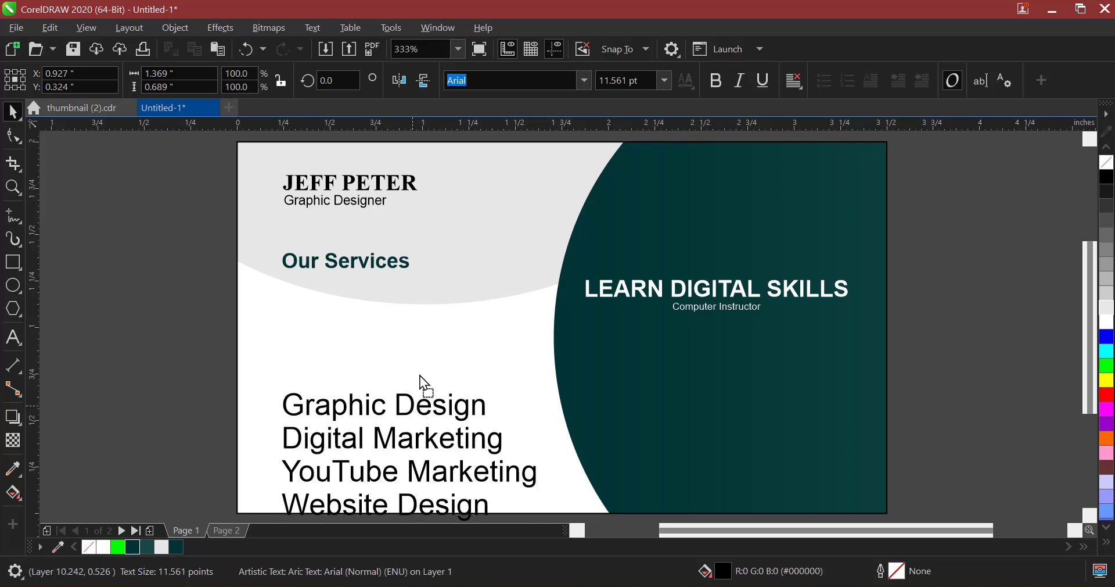
{"action": "left_click_drag", "start_coordinate": [413, 412], "coordinate": [405, 320]}
{"action": "left_click", "coordinate": [379, 266]}
{"action": "left_click_drag", "start_coordinate": [371, 264], "coordinate": [371, 278]}
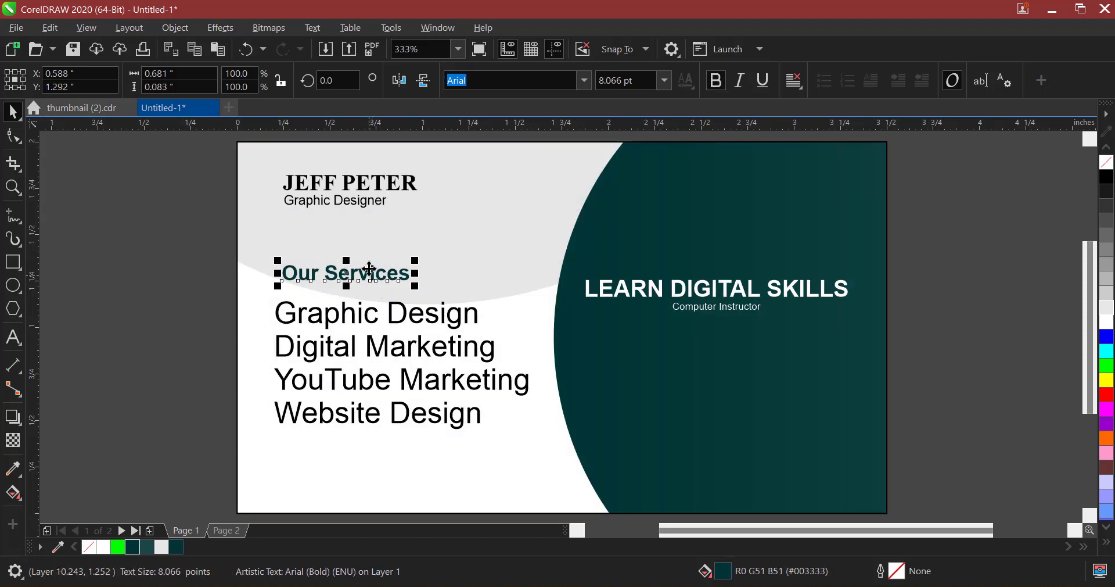
{"action": "left_click", "coordinate": [196, 230]}
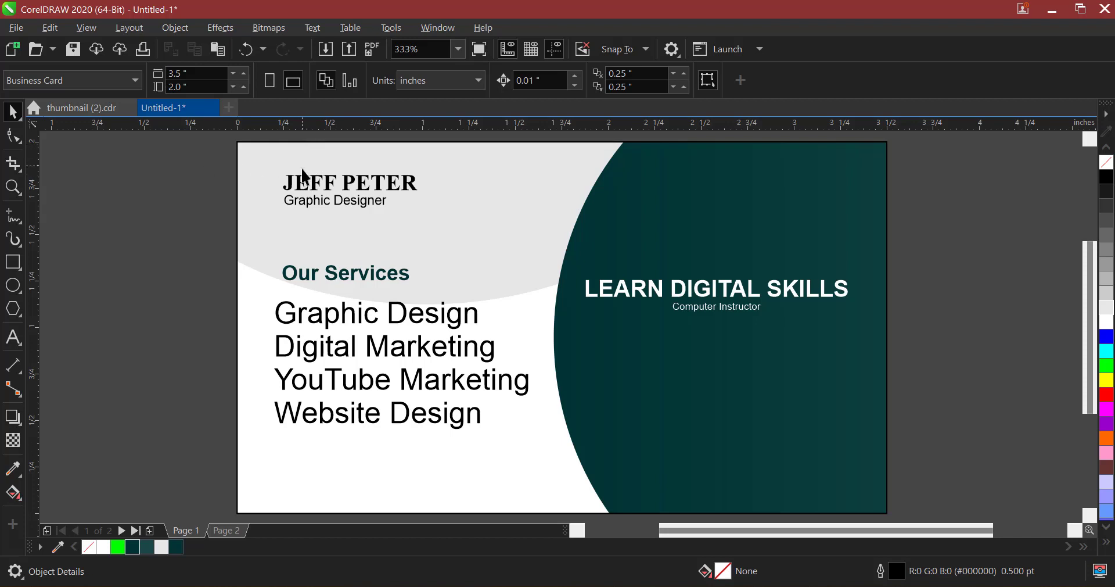
Step: Move the name and job title slightly lower inside the card's PowerClip
{"action": "left_click_drag", "start_coordinate": [208, 162], "coordinate": [326, 171]}
{"action": "left_click_drag", "start_coordinate": [223, 168], "coordinate": [329, 172]}
{"action": "left_click_drag", "start_coordinate": [428, 221], "coordinate": [428, 222]}
{"action": "double_click", "coordinate": [348, 184]}
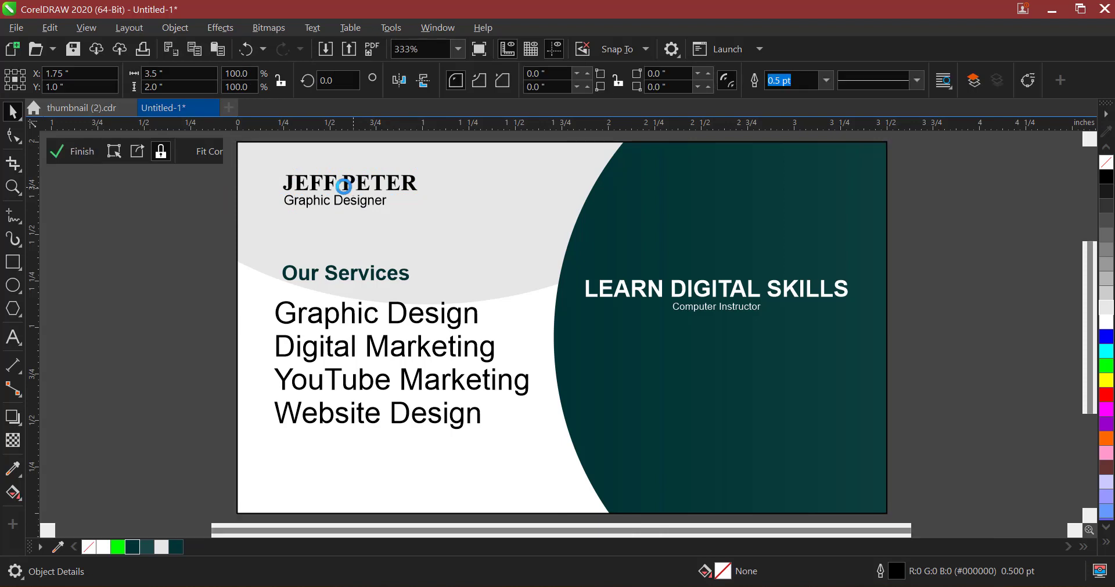
{"action": "left_click_drag", "start_coordinate": [114, 279], "coordinate": [431, 150]}
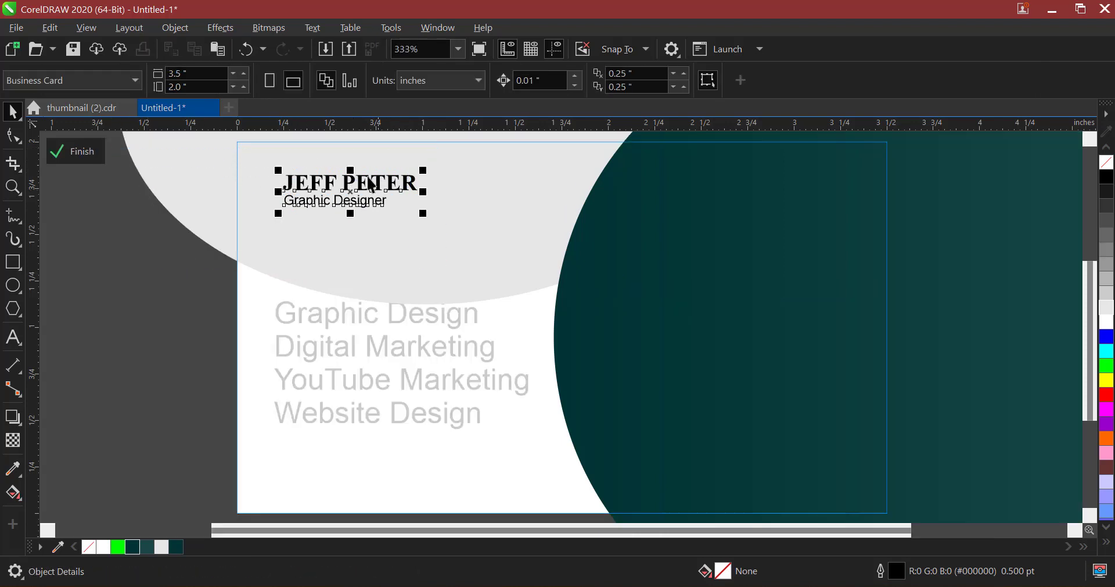
{"action": "left_click_drag", "start_coordinate": [355, 193], "coordinate": [356, 210]}
{"action": "left_click", "coordinate": [147, 304]}
{"action": "left_click", "coordinate": [148, 303], "text": "ctrl"}
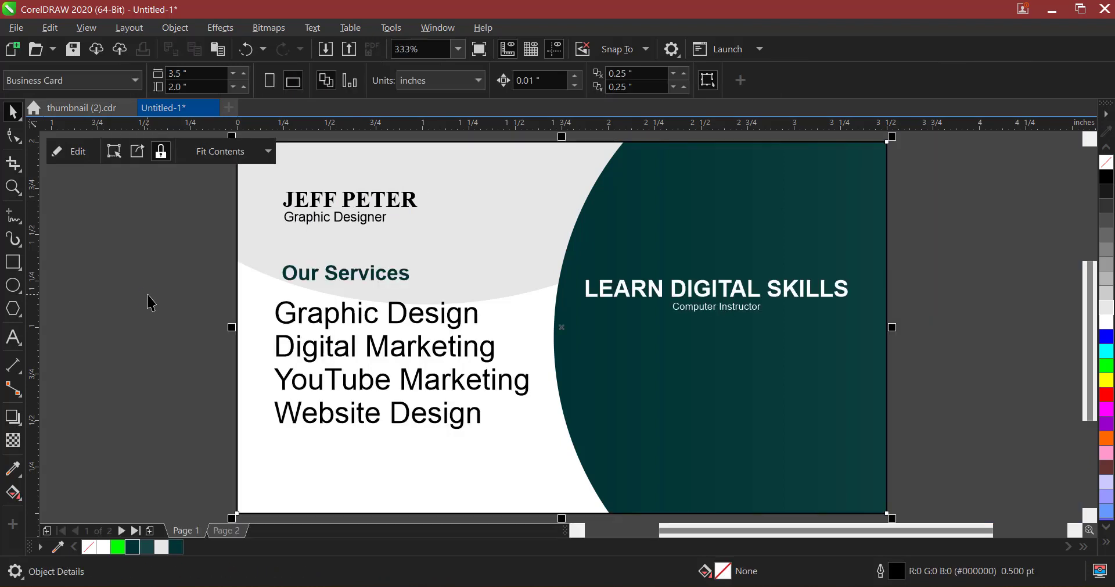
Step: Nudge Our Services right and scale the services list to 59.6% beneath it
{"action": "left_click", "coordinate": [354, 273]}
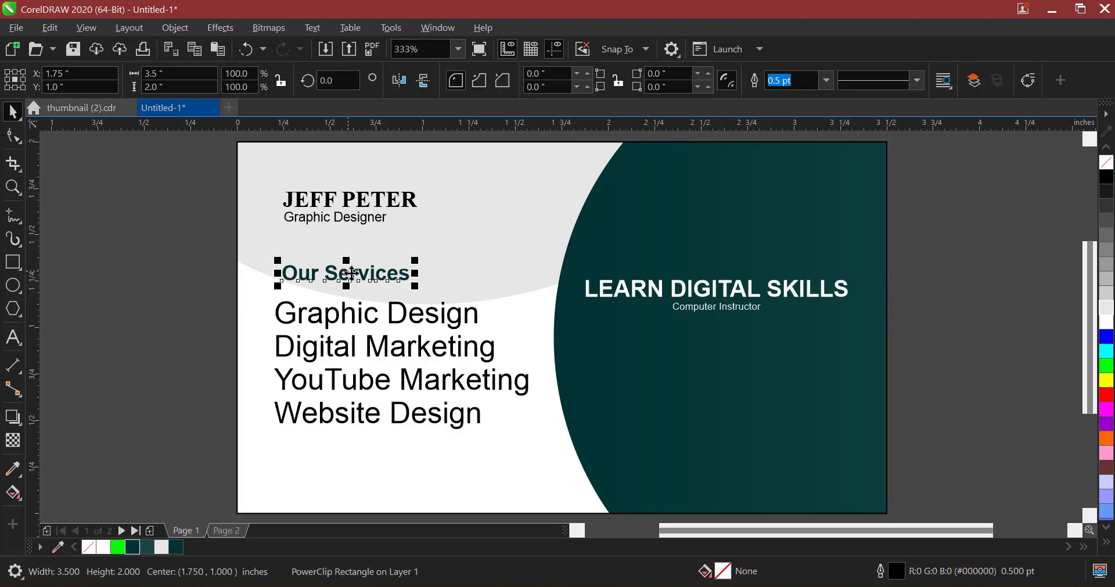
{"action": "left_click_drag", "start_coordinate": [356, 278], "coordinate": [360, 275]}
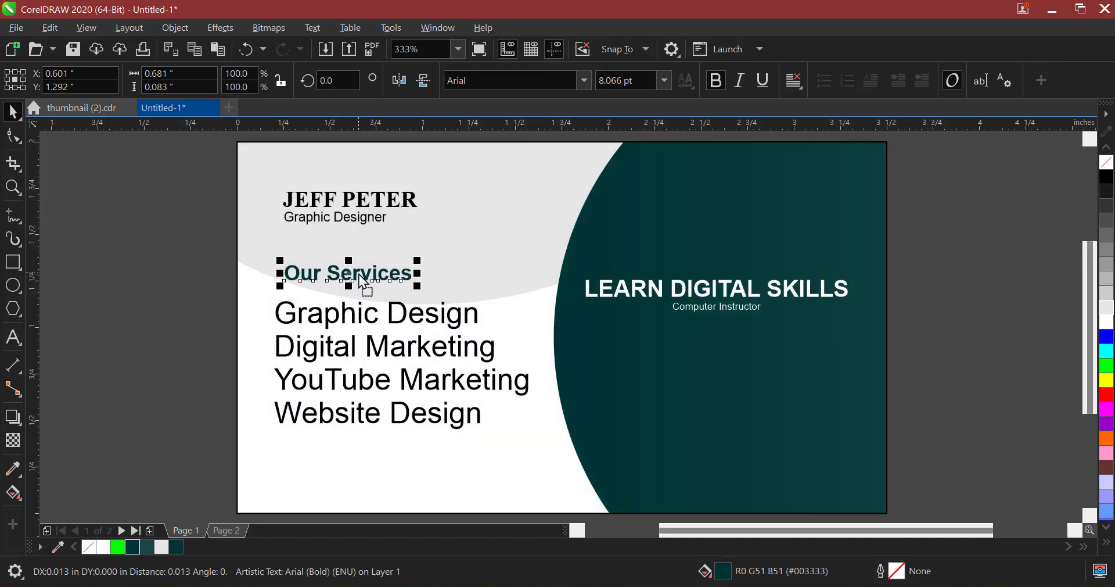
{"action": "left_click", "coordinate": [352, 325]}
{"action": "left_click_drag", "start_coordinate": [534, 434], "coordinate": [416, 385]}
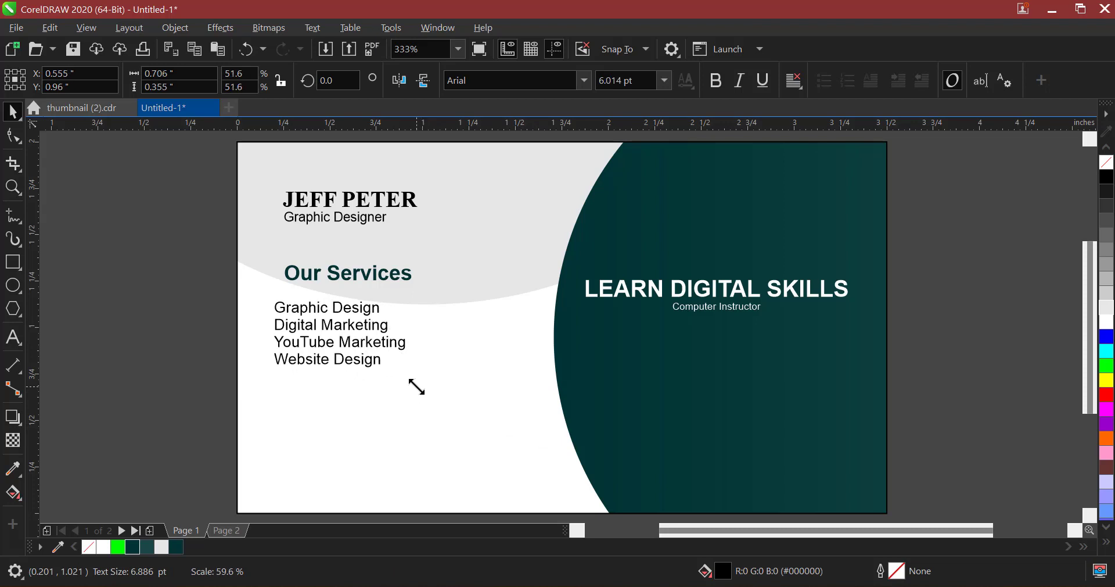
Step: Widen the services list's line spacing with the Shape tool and indent the list to the right
{"action": "left_click", "coordinate": [348, 319]}
{"action": "mouse_move", "coordinate": [349, 319]}
{"action": "left_mouse_down"}
{"action": "mouse_move", "coordinate": [370, 335]}
{"action": "mouse_move", "coordinate": [360, 327]}
{"action": "left_mouse_up"}
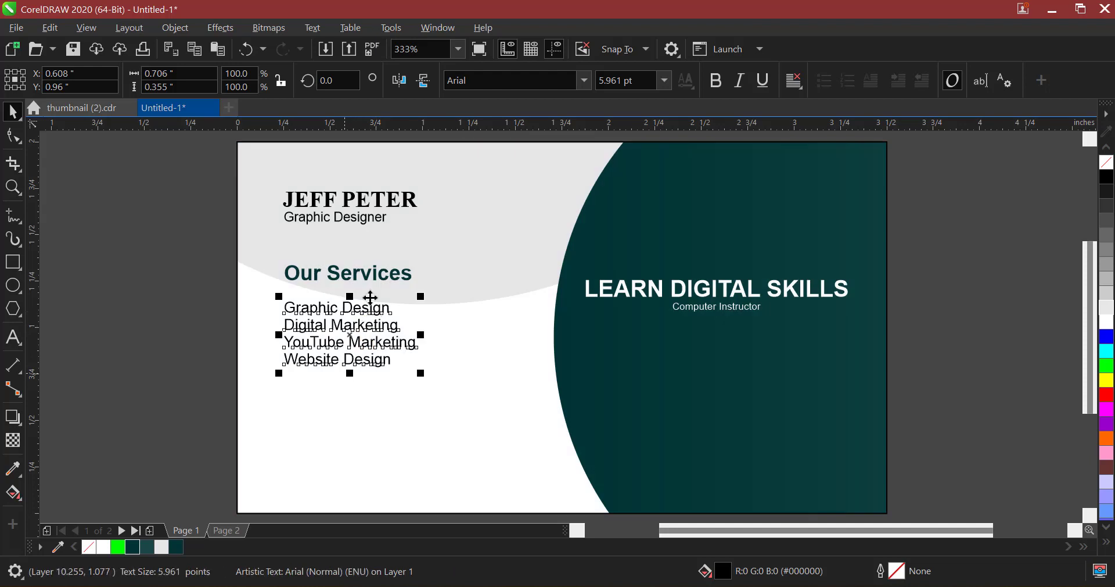
{"action": "left_click", "coordinate": [14, 137]}
{"action": "left_click_drag", "start_coordinate": [275, 375], "coordinate": [274, 418]}
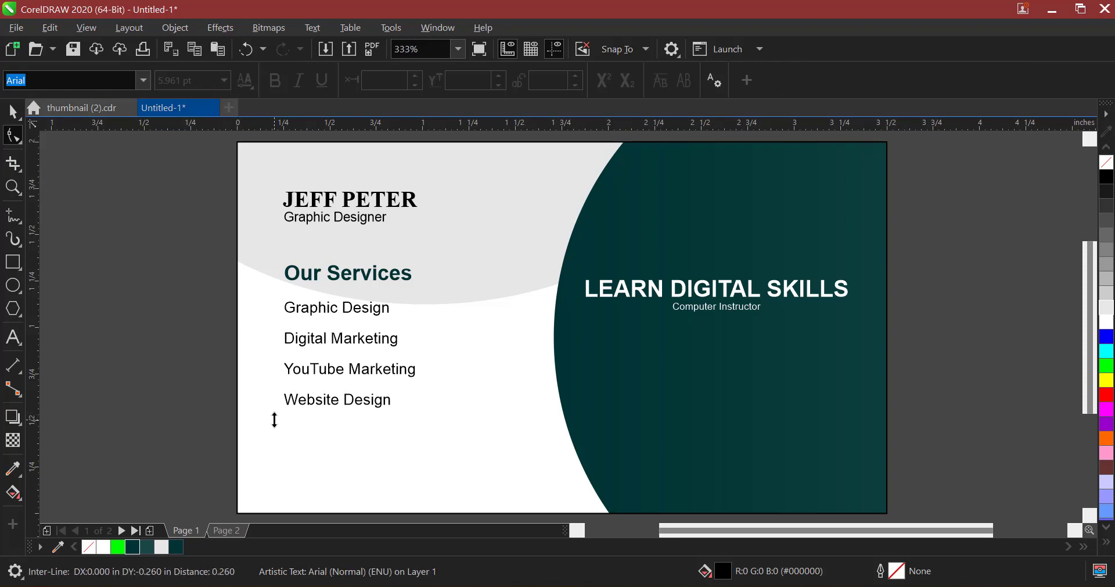
{"action": "left_click", "coordinate": [210, 361]}
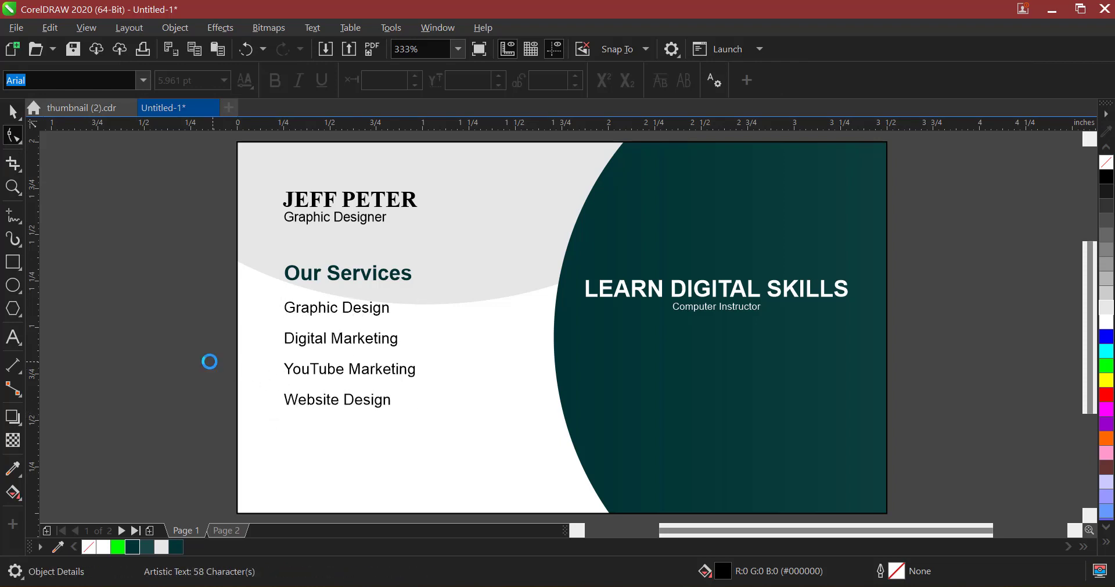
{"action": "left_click", "coordinate": [312, 343]}
{"action": "key", "text": "space"}
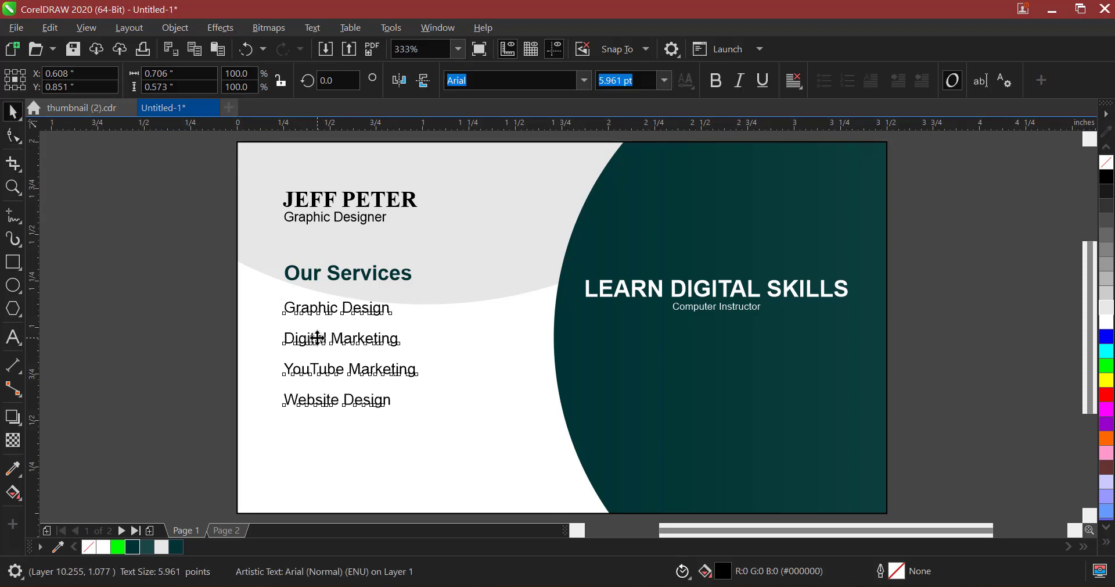
{"action": "mouse_move", "coordinate": [313, 343]}
{"action": "left_mouse_down"}
{"action": "mouse_move", "coordinate": [331, 340]}
{"action": "mouse_move", "coordinate": [299, 326]}
{"action": "mouse_move", "coordinate": [332, 342]}
{"action": "left_mouse_up"}
{"action": "left_click", "coordinate": [218, 326]}
{"action": "left_click", "coordinate": [163, 327]}
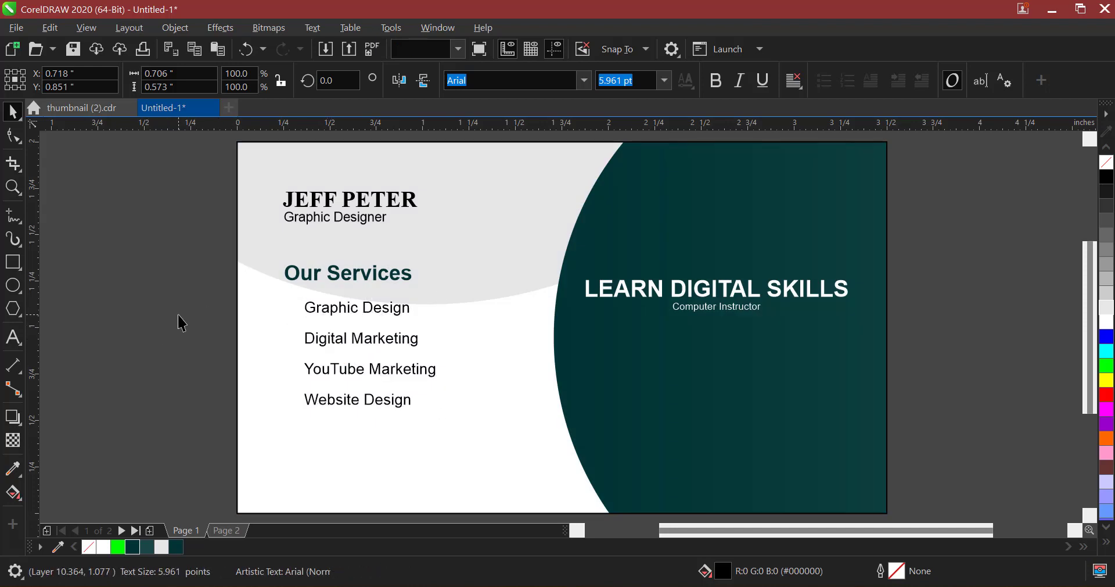
Step: Draw a small dark-teal-outlined circle beside Graphic Design as a bullet
{"action": "left_click", "coordinate": [13, 283]}
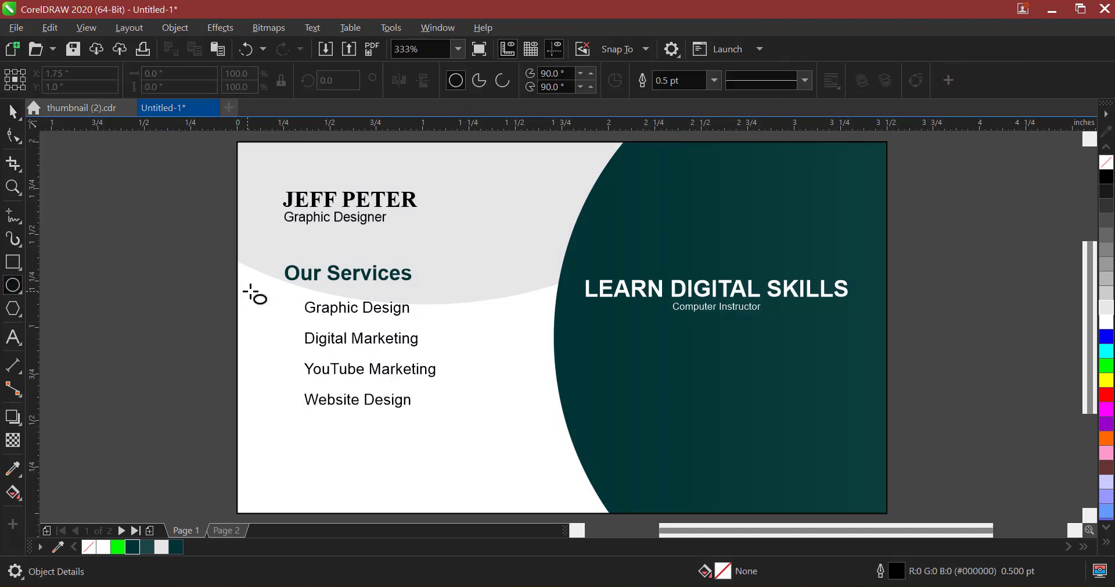
{"action": "scroll", "coordinate": [287, 312], "scroll_direction": "up", "scroll_amount": 4}
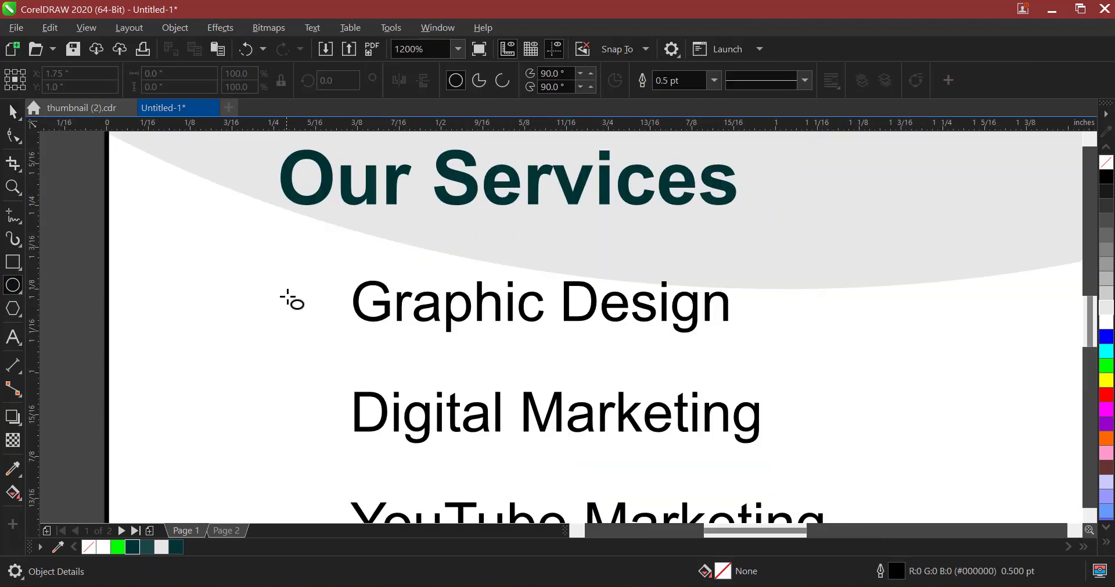
{"action": "left_click_drag", "start_coordinate": [290, 290], "coordinate": [306, 312]}
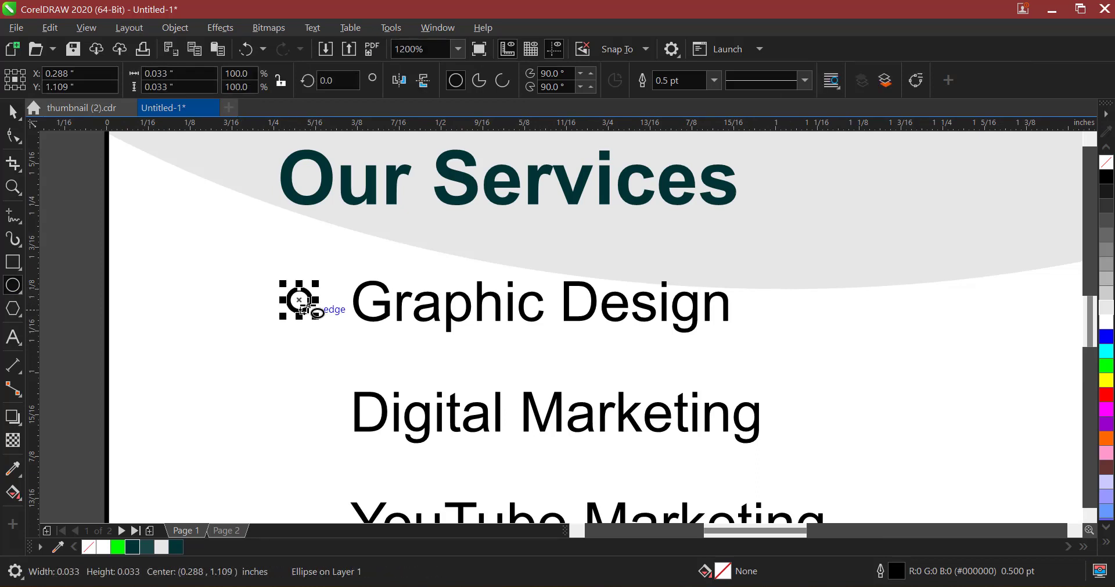
{"action": "key", "text": "space"}
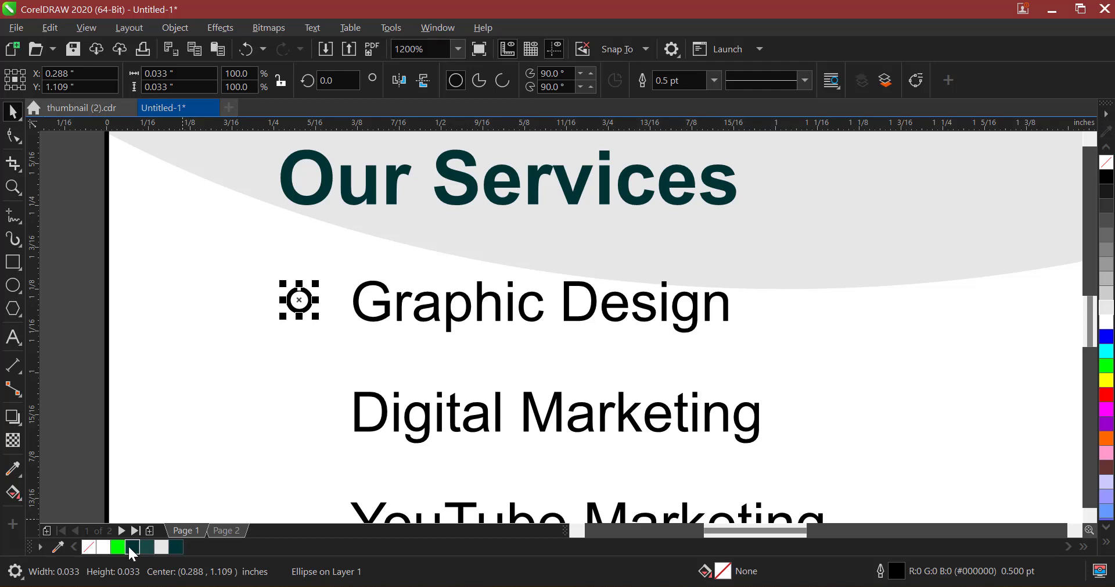
{"action": "right_click", "coordinate": [133, 545]}
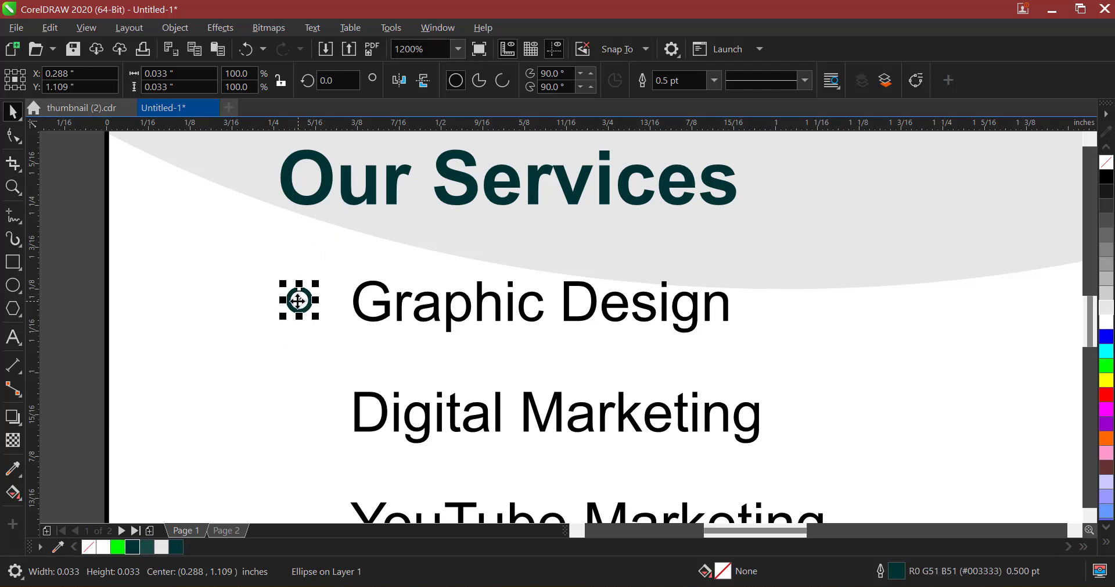
Step: Copy the bullet beside Digital Marketing and repeat with Ctrl+R for the remaining services
{"action": "left_click_drag", "start_coordinate": [300, 300], "coordinate": [295, 411]}
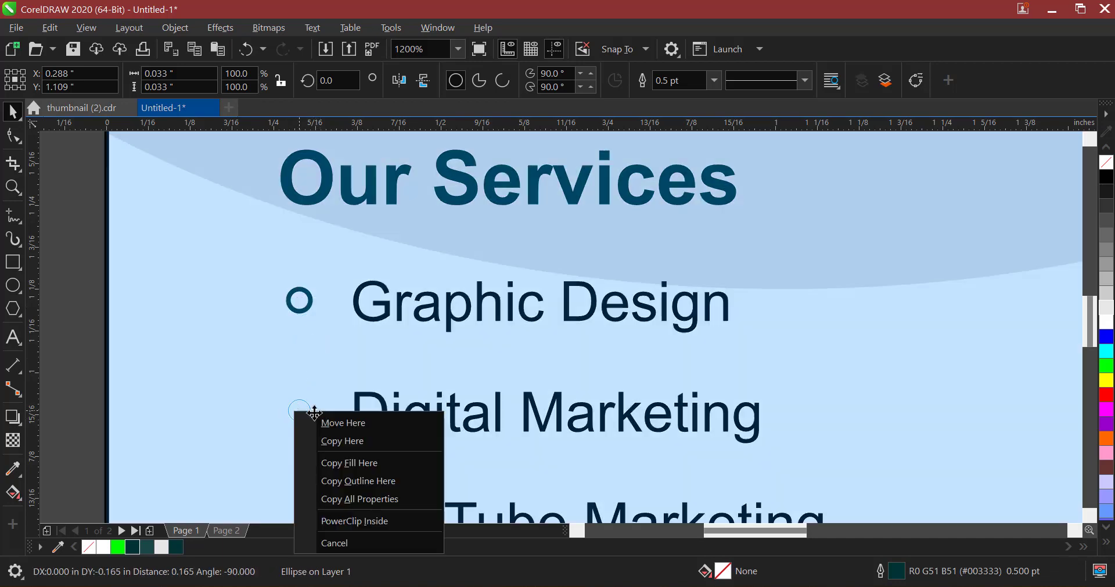
{"action": "left_click", "coordinate": [348, 442]}
{"action": "scroll", "coordinate": [356, 314], "scroll_direction": "down", "scroll_amount": 3}
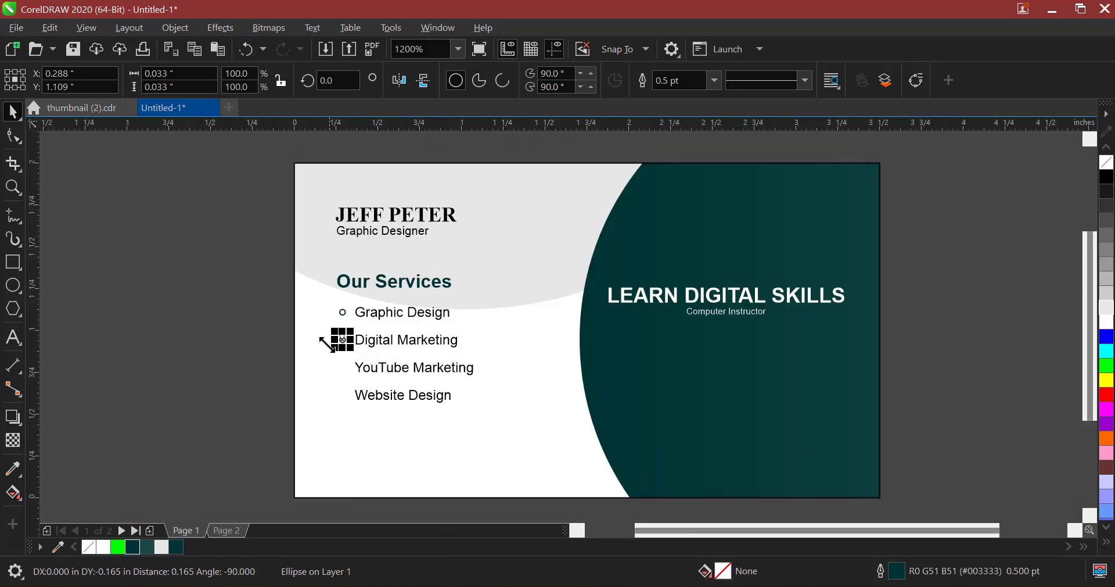
{"action": "key", "text": "ctrl+r"}
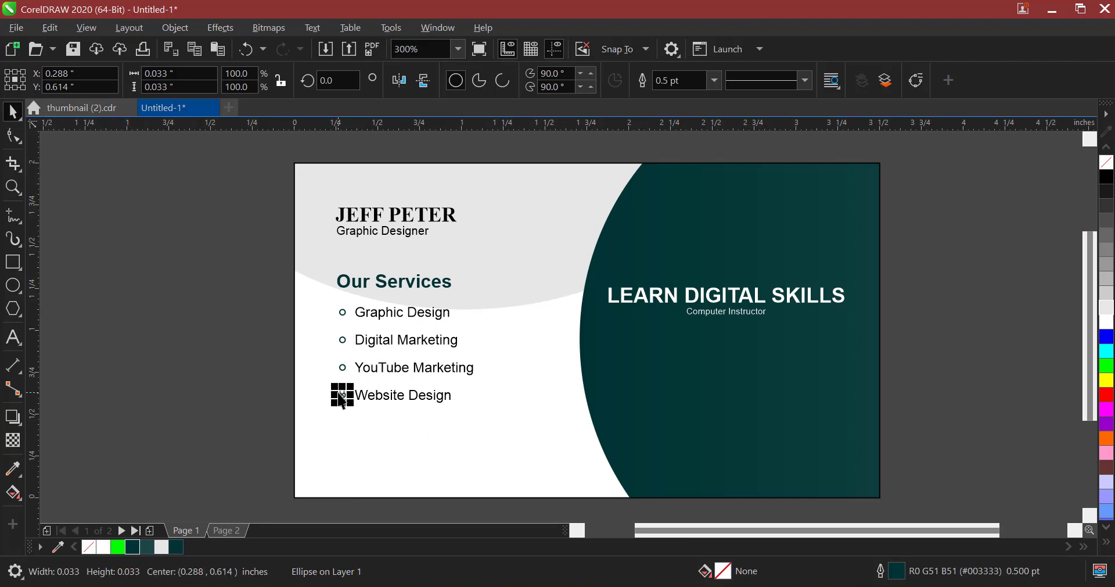
{"action": "left_click", "coordinate": [216, 392]}
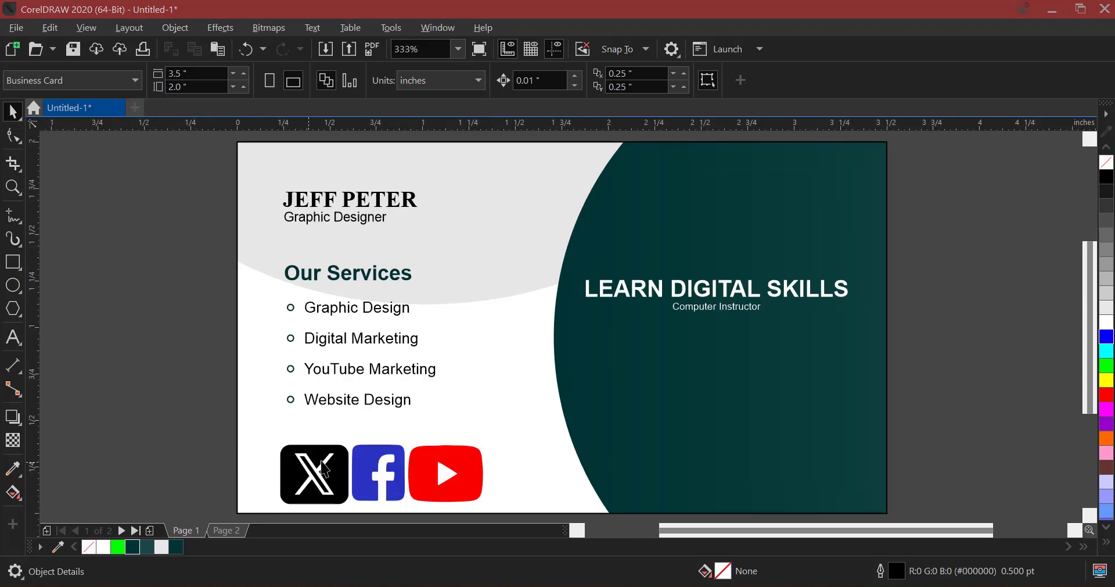
Step: Even the spacing of the X, Facebook and YouTube icons and scale them to about 0.27 inch wide
{"action": "left_click_drag", "start_coordinate": [339, 486], "coordinate": [329, 469]}
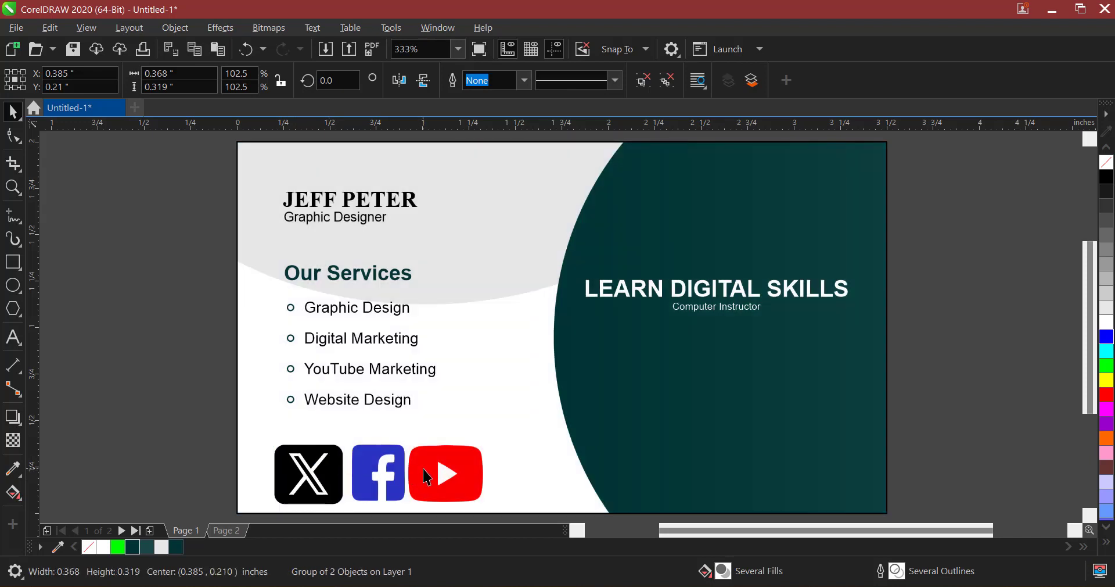
{"action": "left_click_drag", "start_coordinate": [426, 478], "coordinate": [432, 477]}
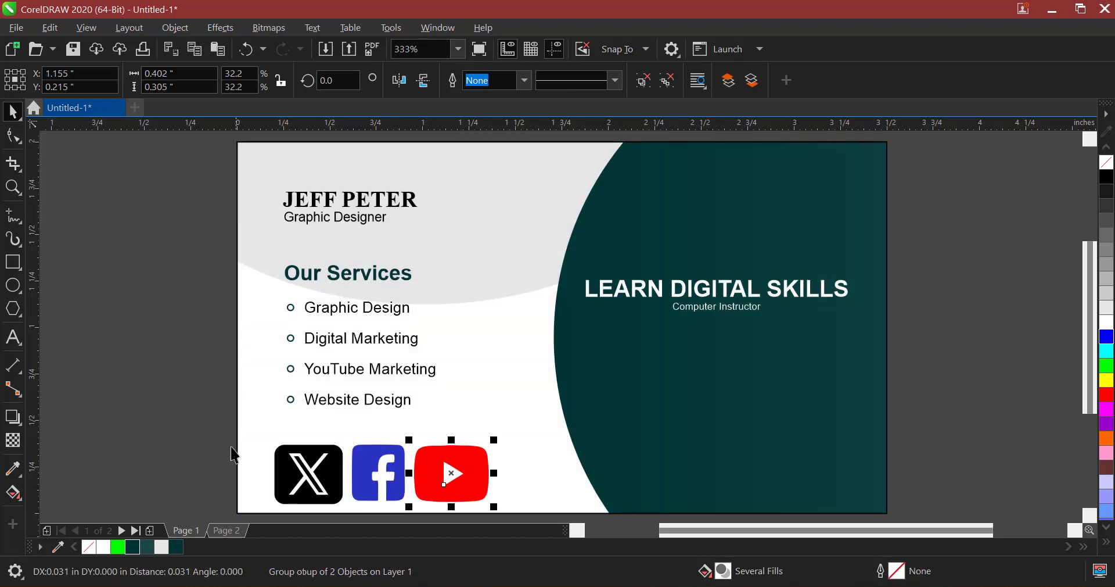
{"action": "left_click_drag", "start_coordinate": [187, 429], "coordinate": [324, 492]}
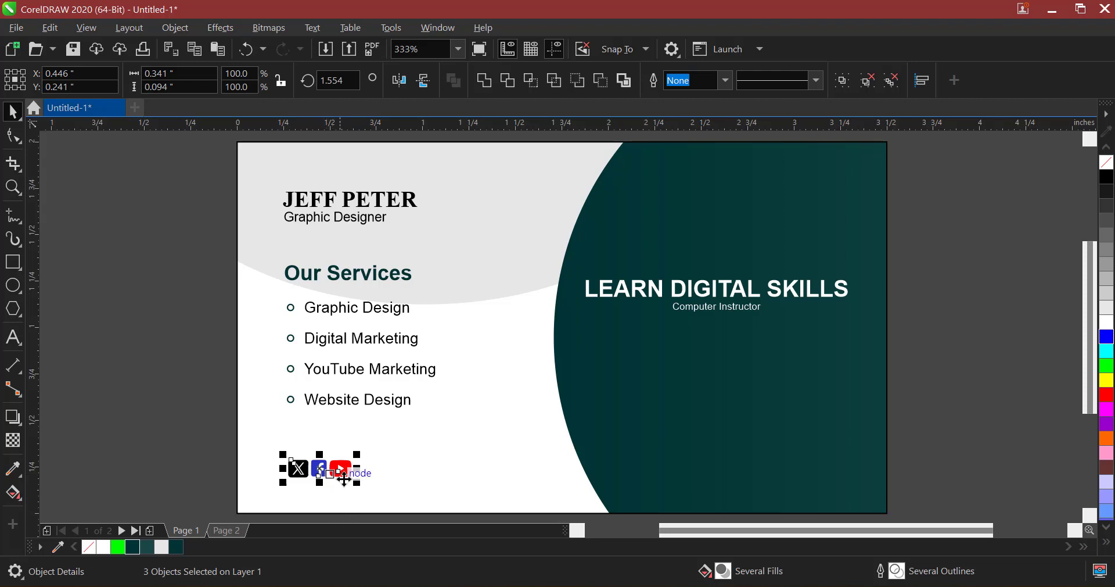
{"action": "left_click_drag", "start_coordinate": [356, 482], "coordinate": [343, 480]}
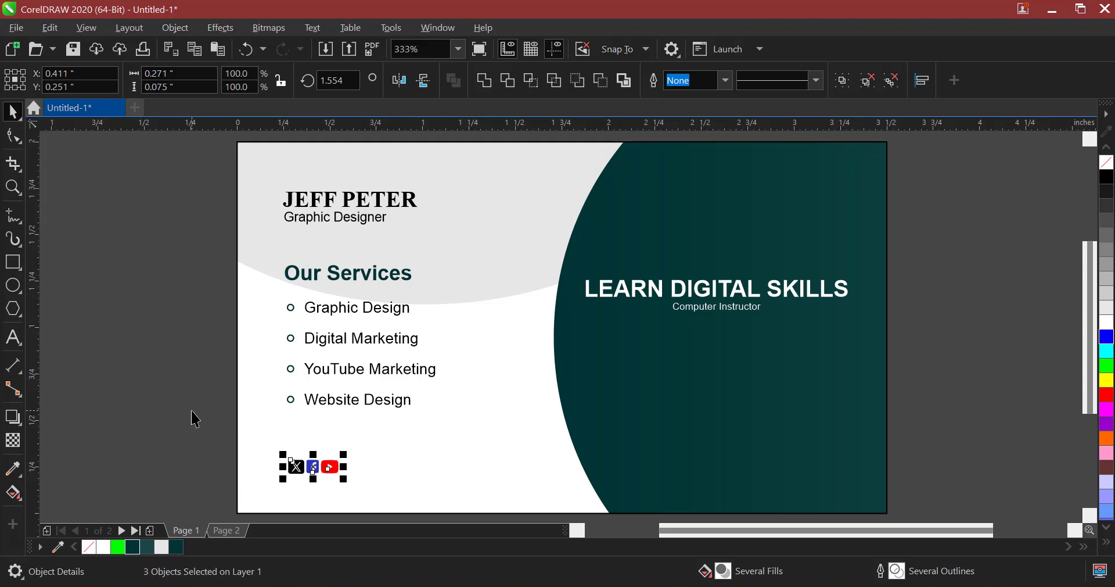
{"action": "left_click", "coordinate": [209, 425]}
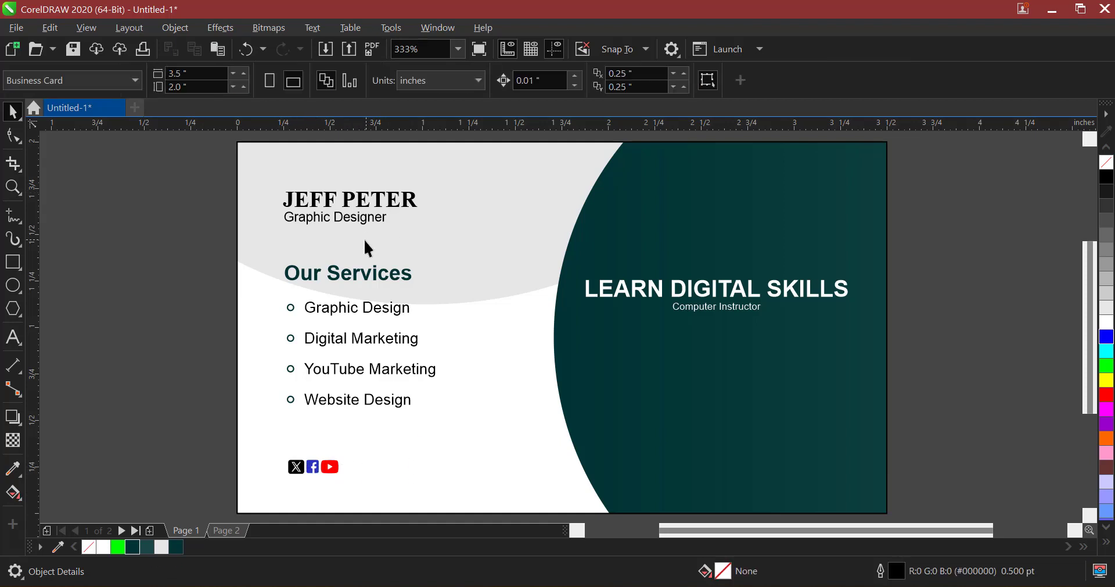
Step: Drop a copy of the Graphic Designer text right beside the social icons
{"action": "left_click", "coordinate": [354, 218]}
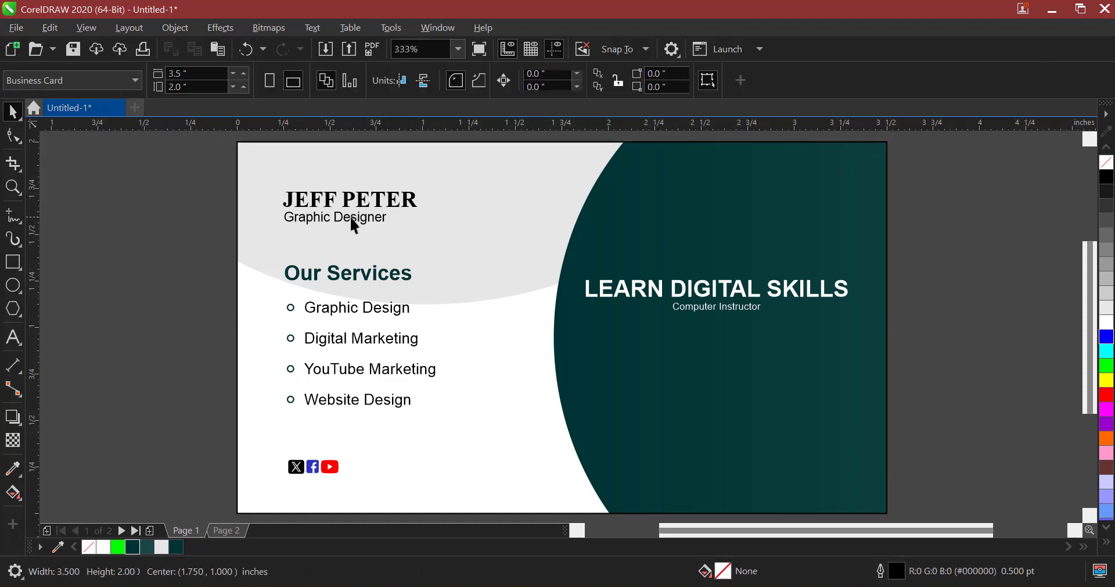
{"action": "double_click", "coordinate": [343, 226]}
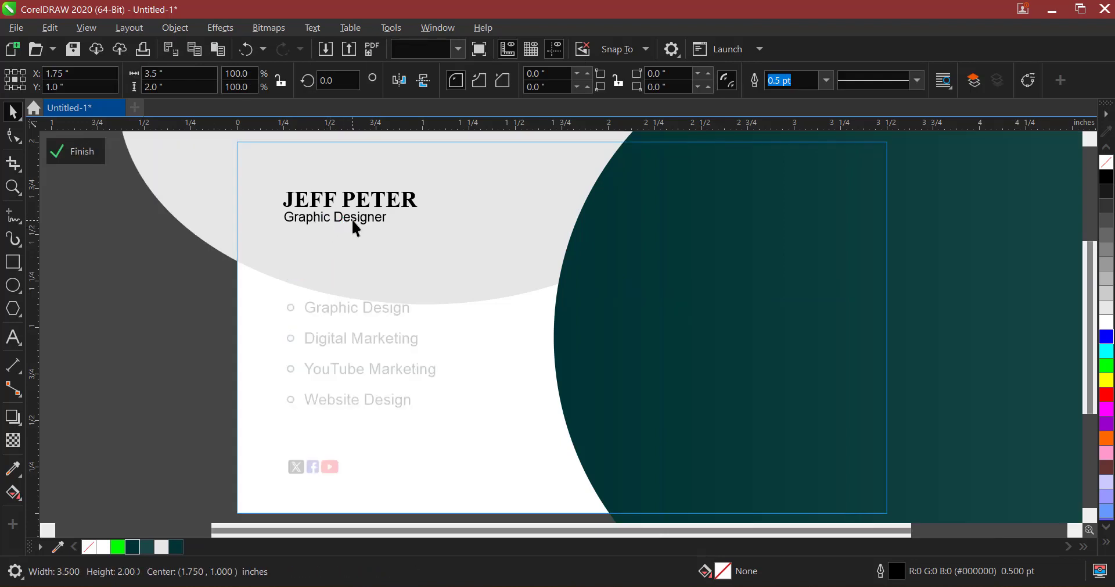
{"action": "left_click", "coordinate": [353, 221]}
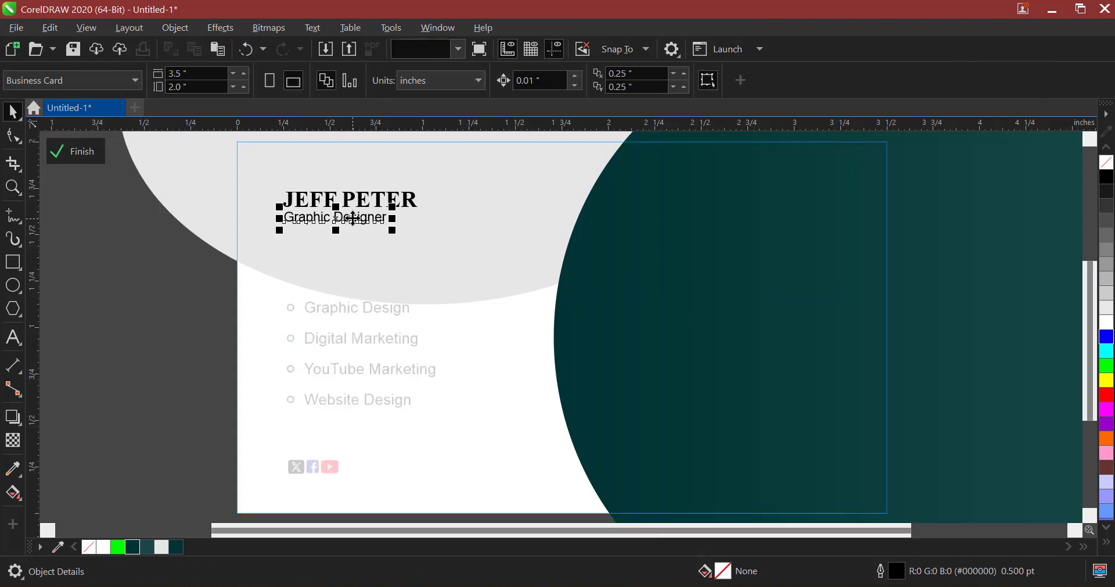
{"action": "left_click", "coordinate": [182, 287]}
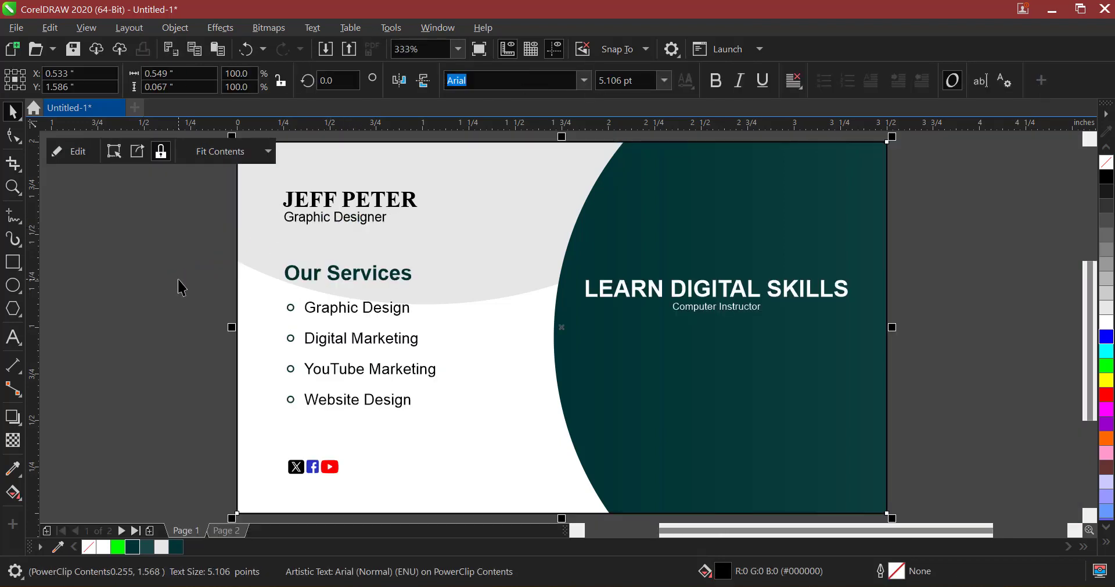
{"action": "left_click", "coordinate": [361, 219]}
{"action": "left_click_drag", "start_coordinate": [361, 219], "coordinate": [411, 466]}
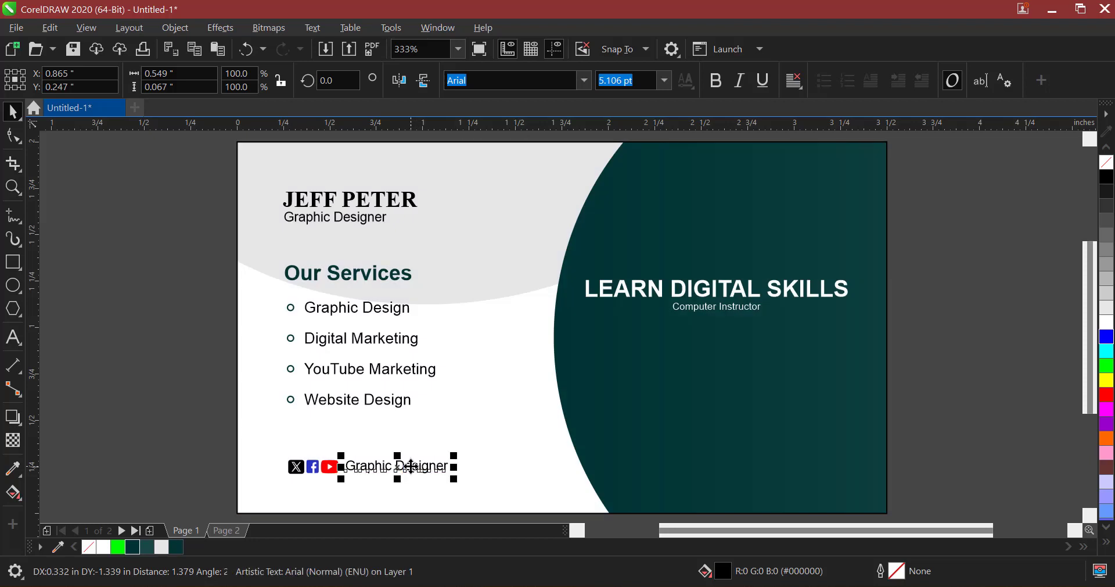
Step: Retype the copied text as bold 'Learn Digital Skills', shrink it and align it beside the icons
{"action": "double_click", "coordinate": [411, 466]}
{"action": "key", "text": "ctrl+a"}
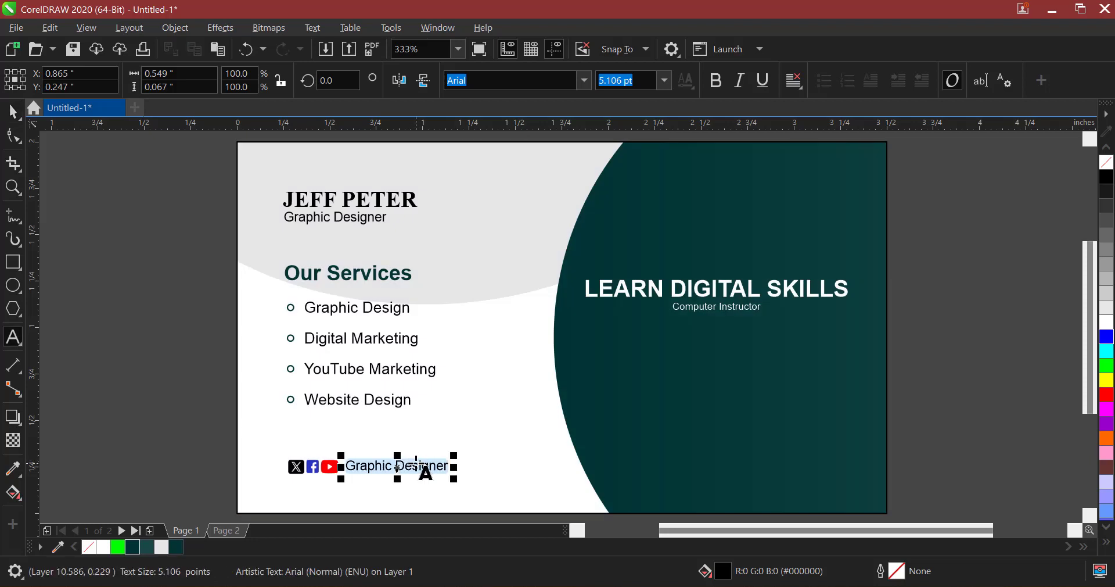
{"action": "type", "text": "Learn Digital Skills"}
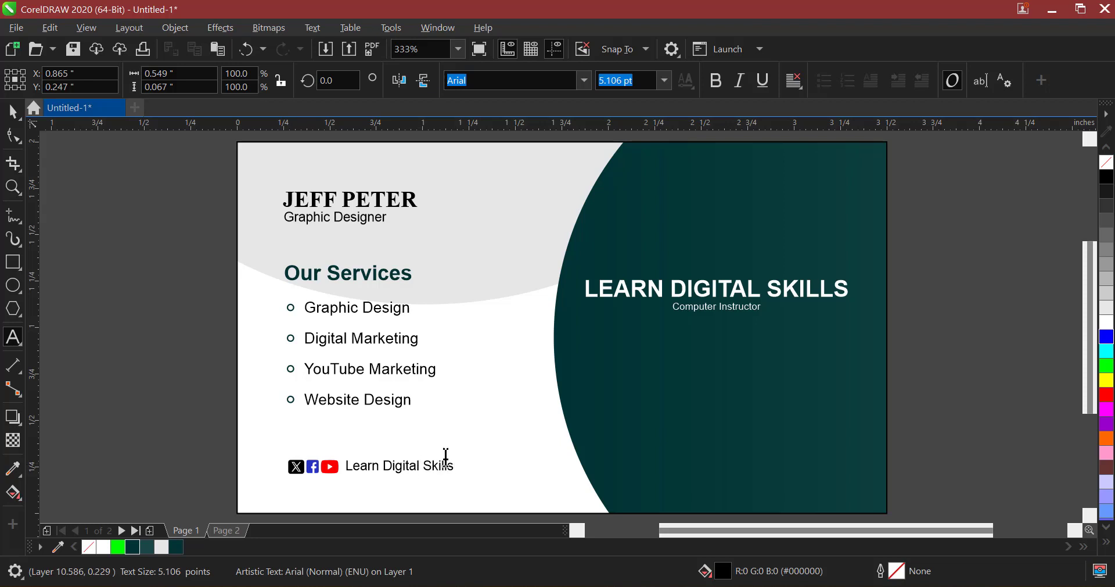
{"action": "key", "text": "Escape"}
{"action": "key", "text": "space"}
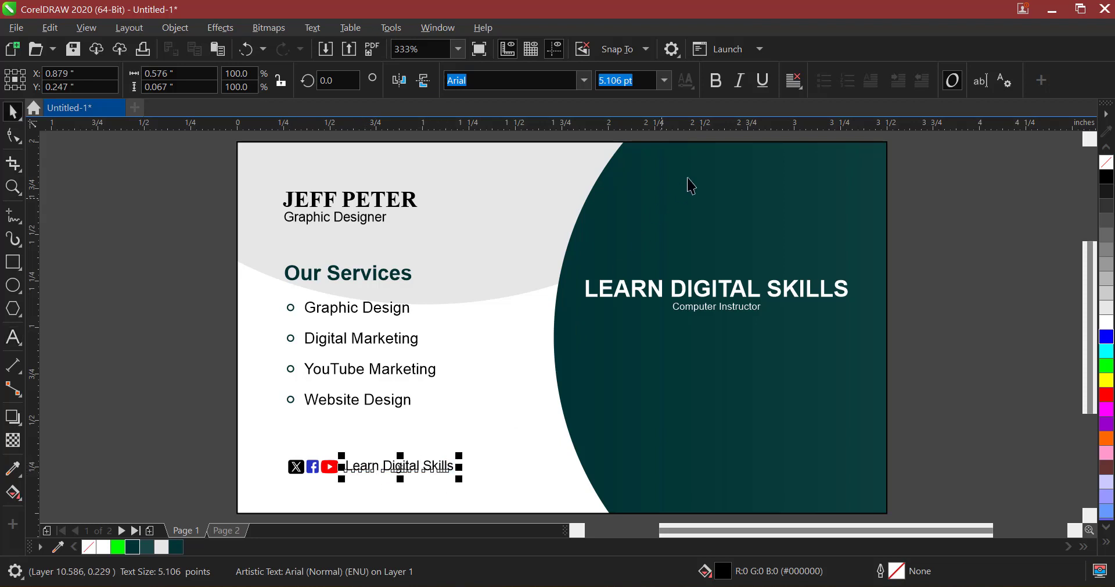
{"action": "left_click", "coordinate": [716, 81]}
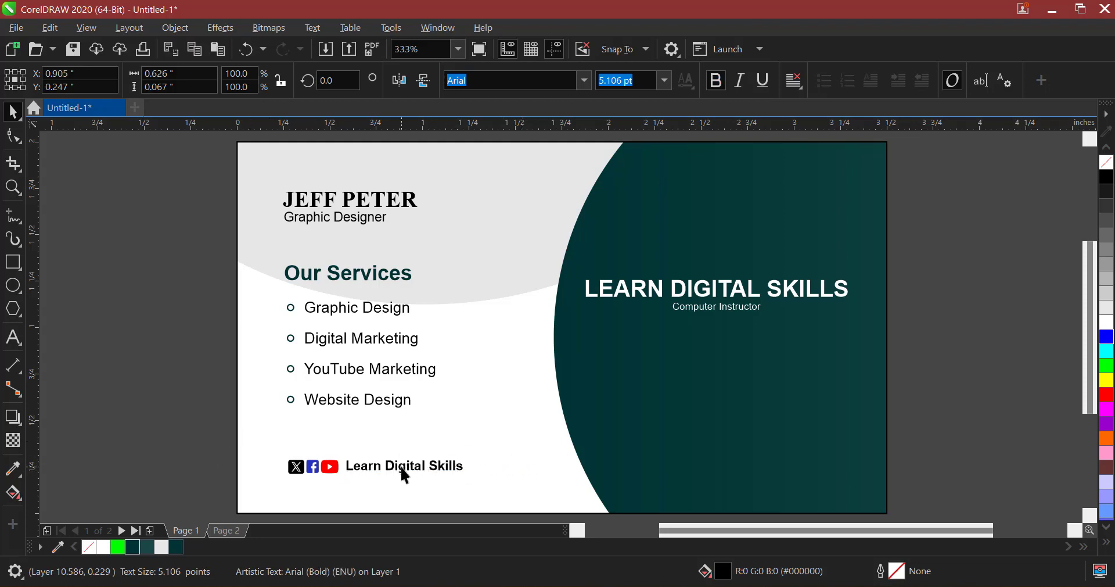
{"action": "left_click_drag", "start_coordinate": [467, 480], "coordinate": [434, 489]}
{"action": "scroll", "coordinate": [344, 493], "scroll_direction": "up", "scroll_amount": 3}
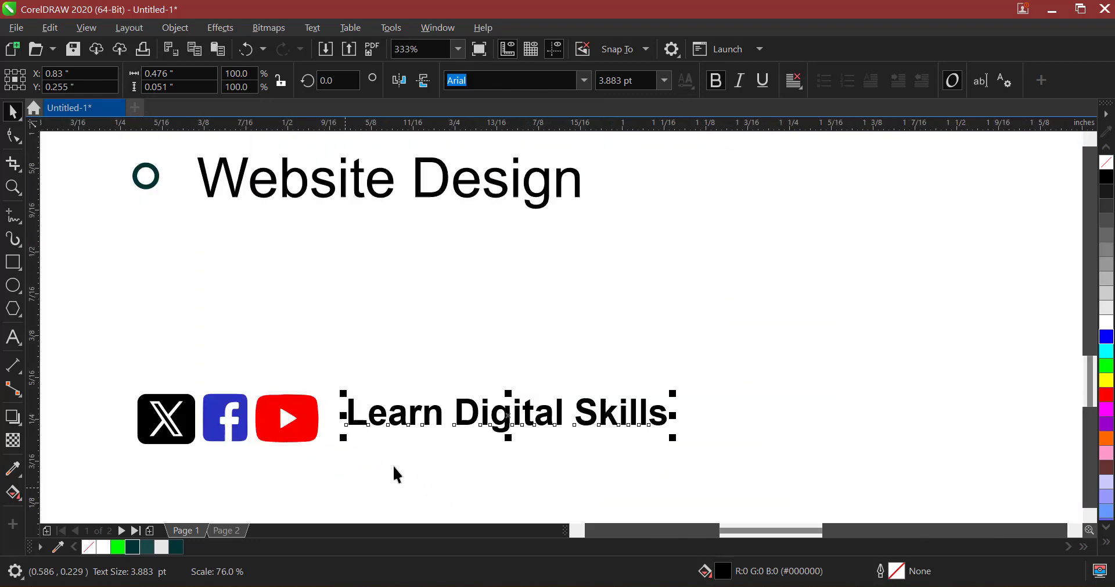
{"action": "left_click_drag", "start_coordinate": [409, 420], "coordinate": [306, 360]}
{"action": "scroll", "coordinate": [408, 417], "scroll_direction": "down", "scroll_amount": 3}
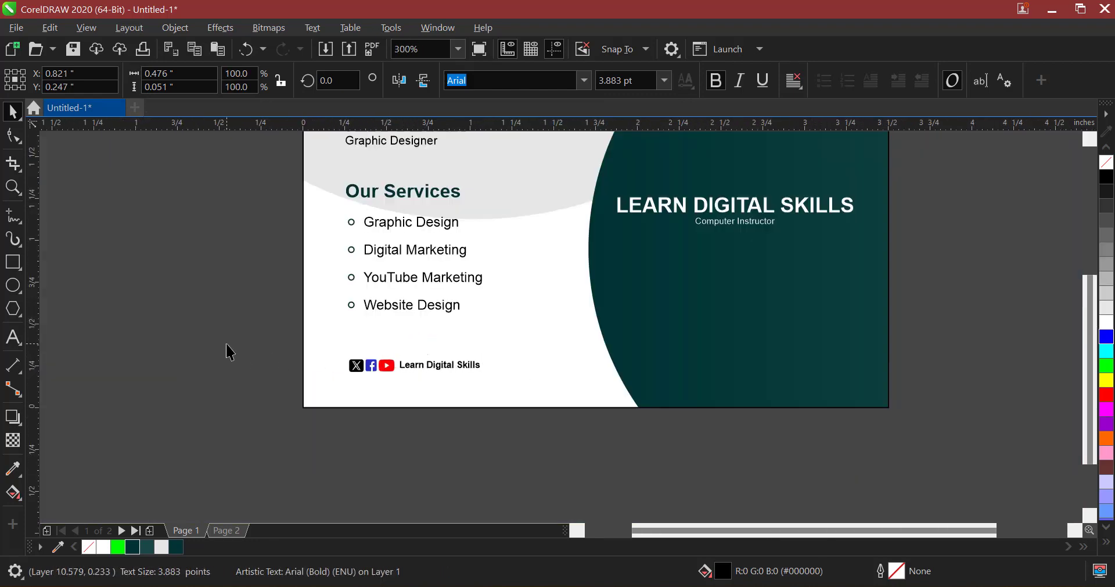
{"action": "left_click", "coordinate": [226, 348]}
{"action": "key", "text": "shift+F4"}
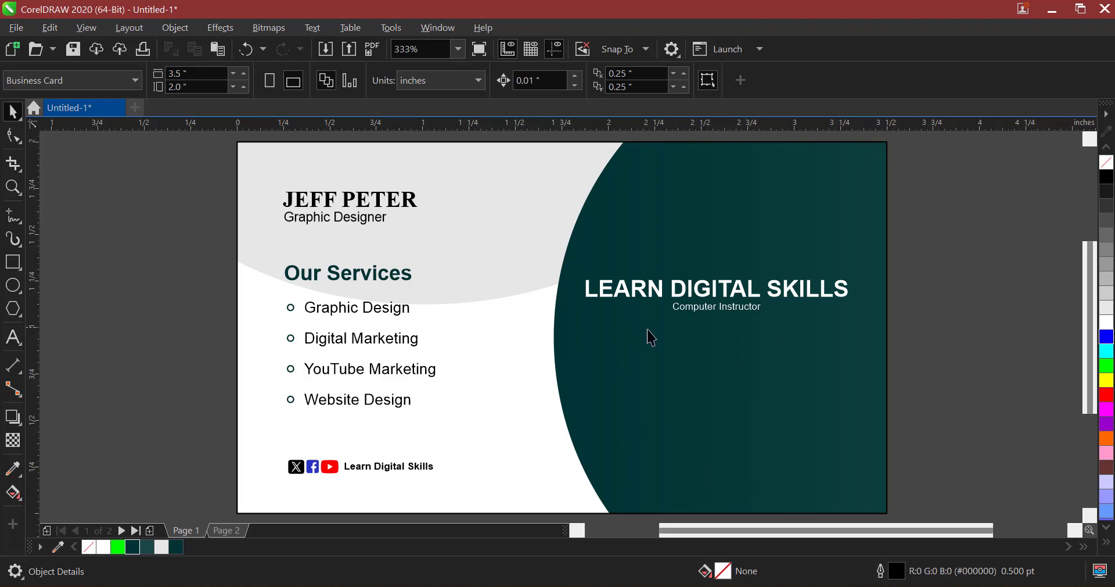
Step: Paste the QR code onto the teal area and centre it under the LEARN DIGITAL SKILLS title
{"action": "key", "text": "ctrl+v"}
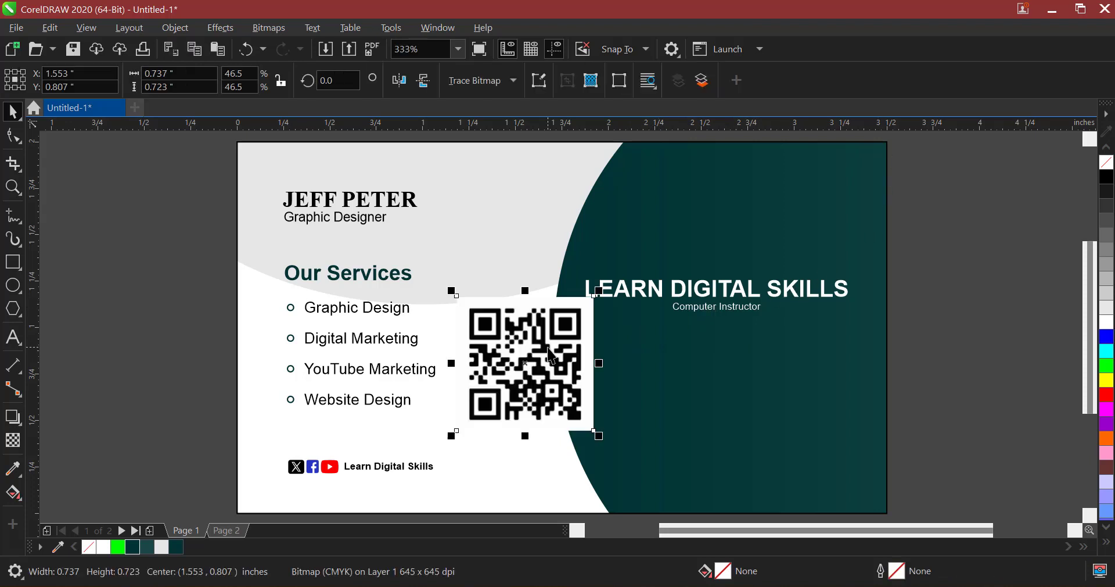
{"action": "left_click_drag", "start_coordinate": [550, 354], "coordinate": [703, 392]}
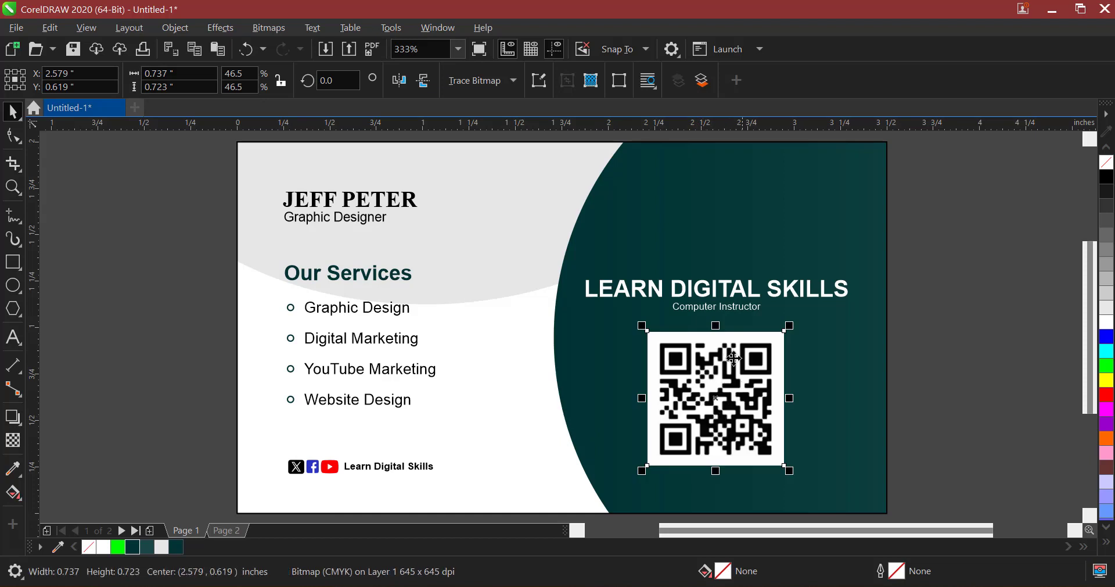
{"action": "left_click", "coordinate": [708, 302], "text": "shift"}
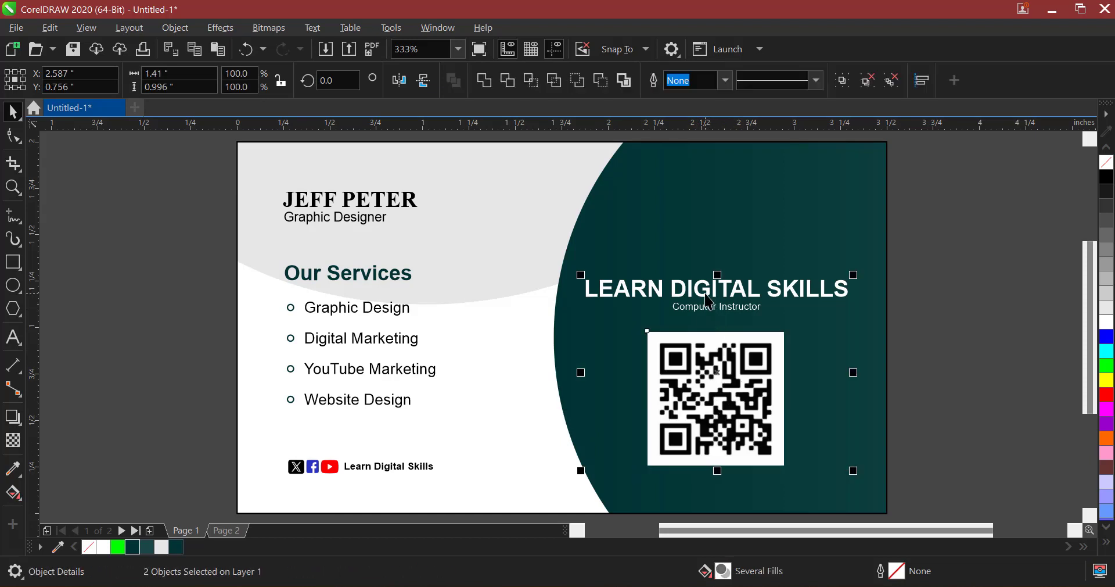
{"action": "key", "text": "c"}
{"action": "left_click", "coordinate": [987, 277]}
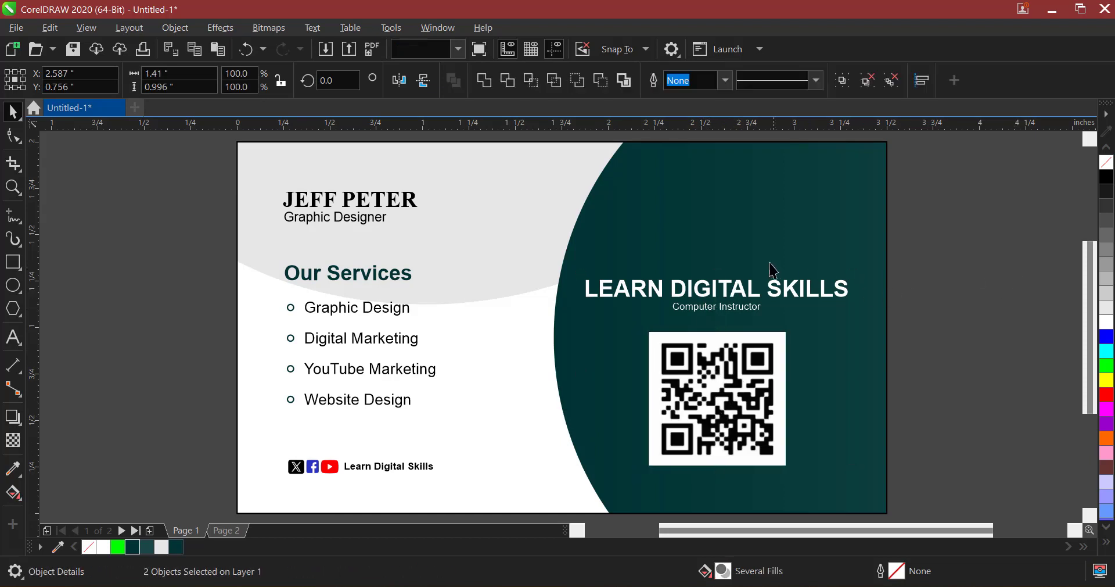
Step: Raise the title and QR code slightly, then check Page 2 and return to Page 1
{"action": "left_click_drag", "start_coordinate": [930, 245], "coordinate": [577, 308]}
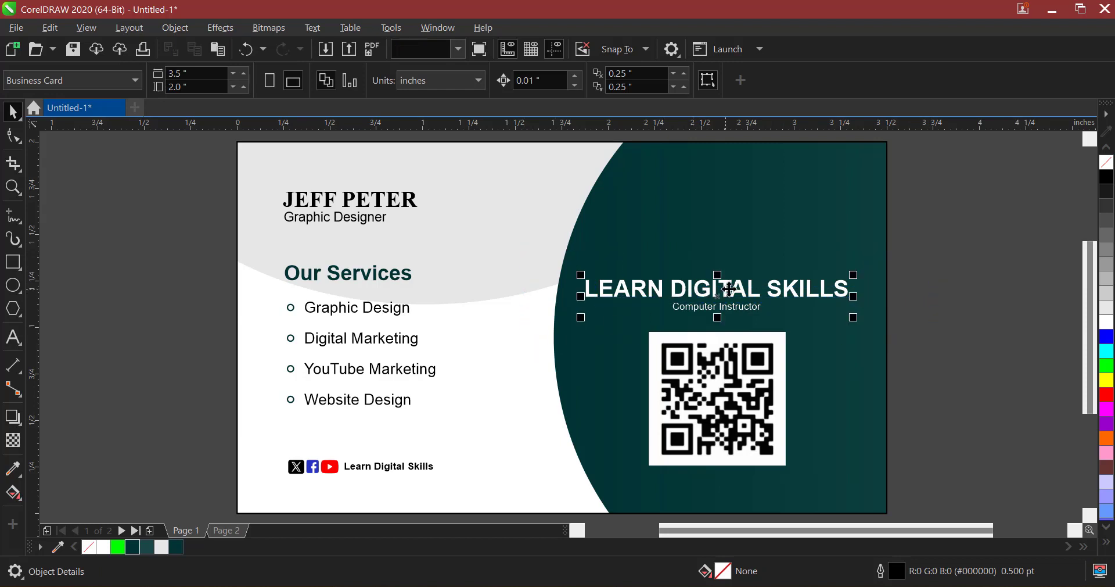
{"action": "left_click_drag", "start_coordinate": [725, 281], "coordinate": [720, 245]}
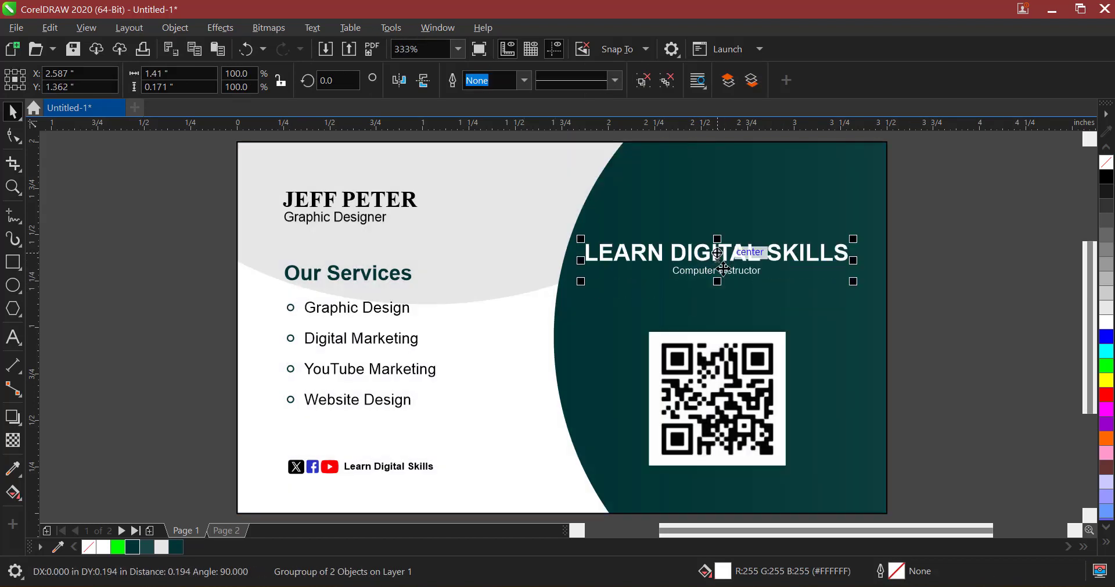
{"action": "left_click", "coordinate": [730, 366]}
{"action": "left_click_drag", "start_coordinate": [716, 399], "coordinate": [717, 373]}
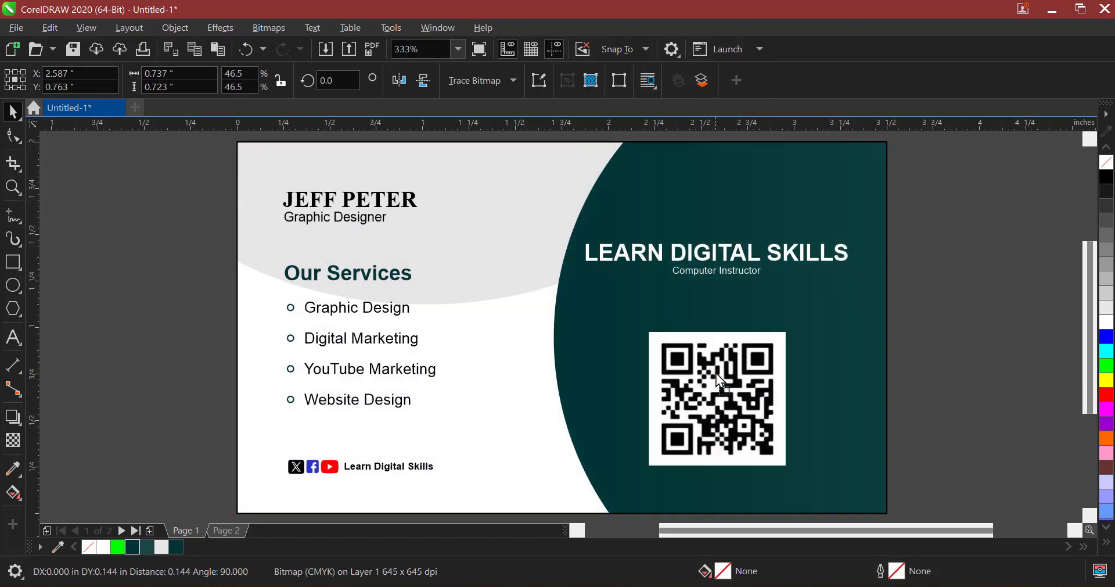
{"action": "left_click", "coordinate": [914, 226]}
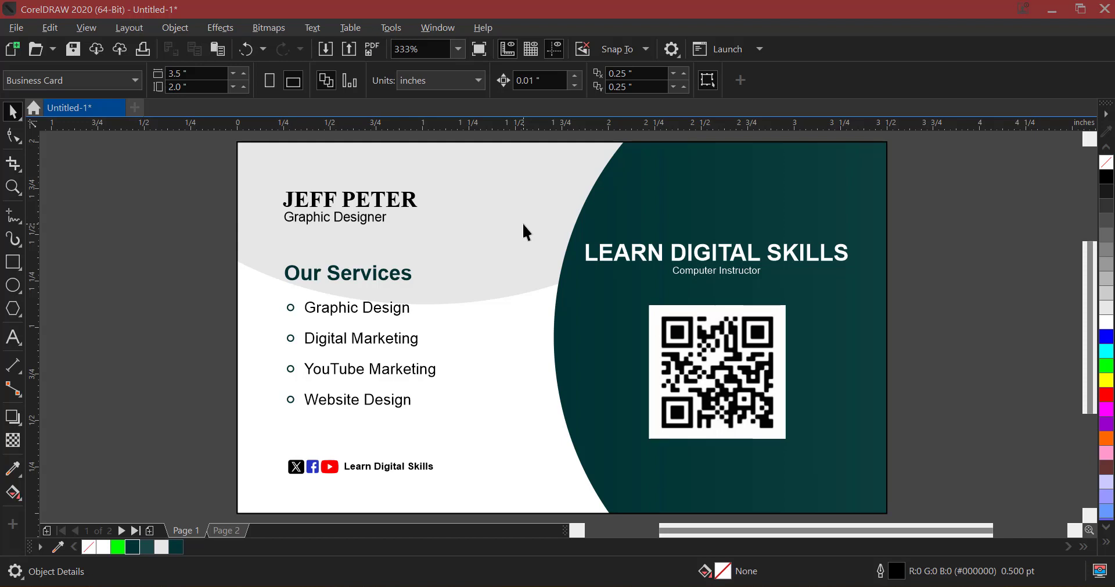
{"action": "left_click", "coordinate": [226, 527]}
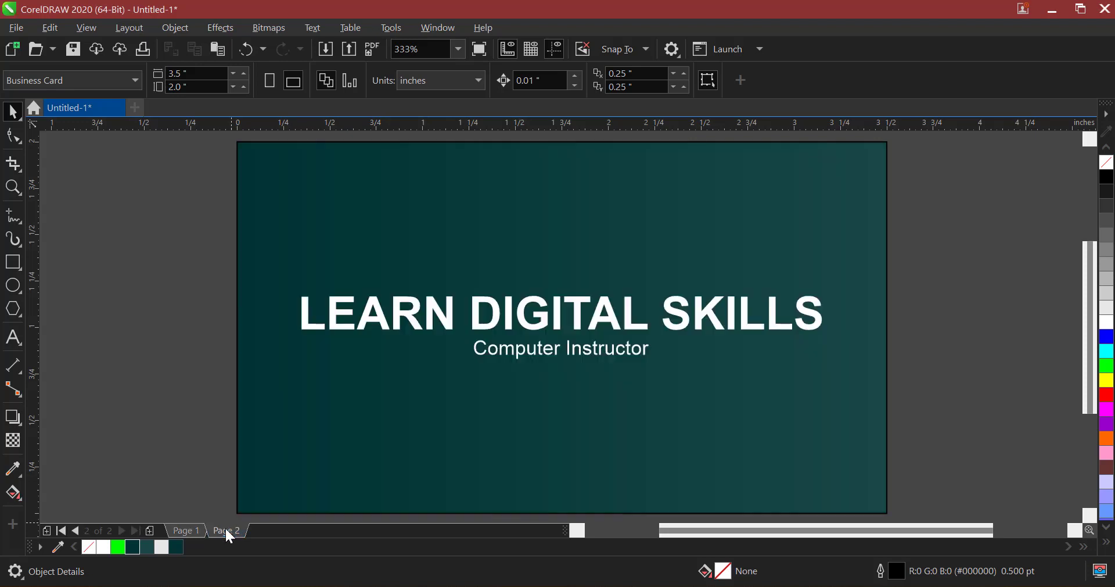
{"action": "left_click", "coordinate": [183, 530]}
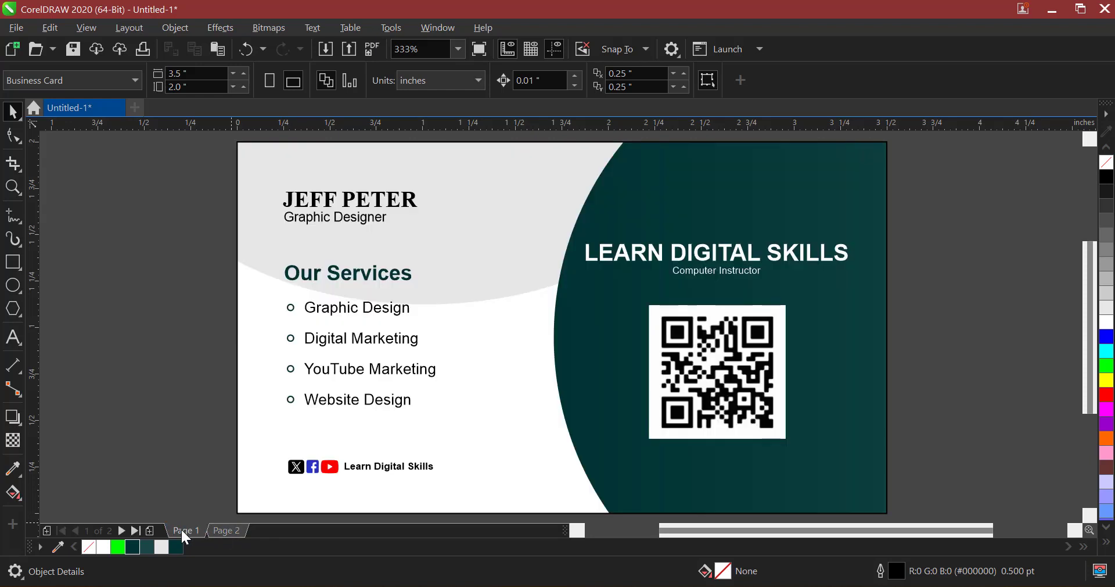